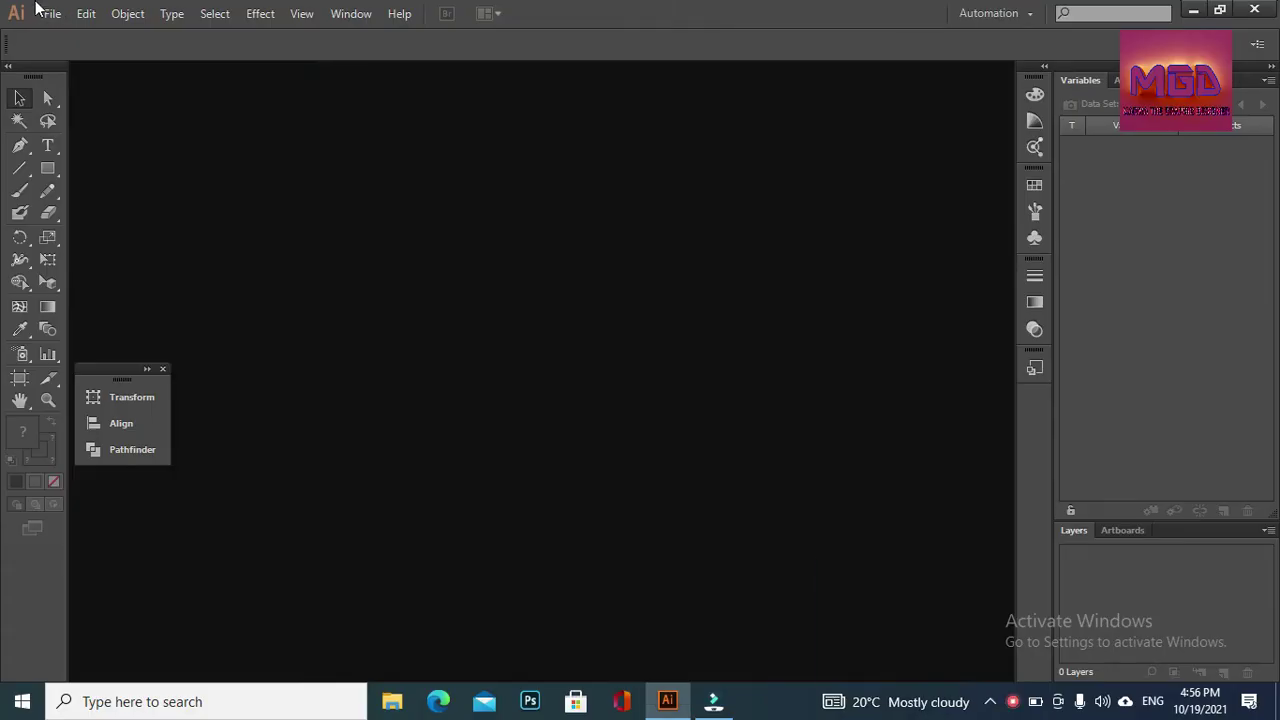
- Create a new blank document at the default Letter size, 792 × 612 pt
click(51, 13)
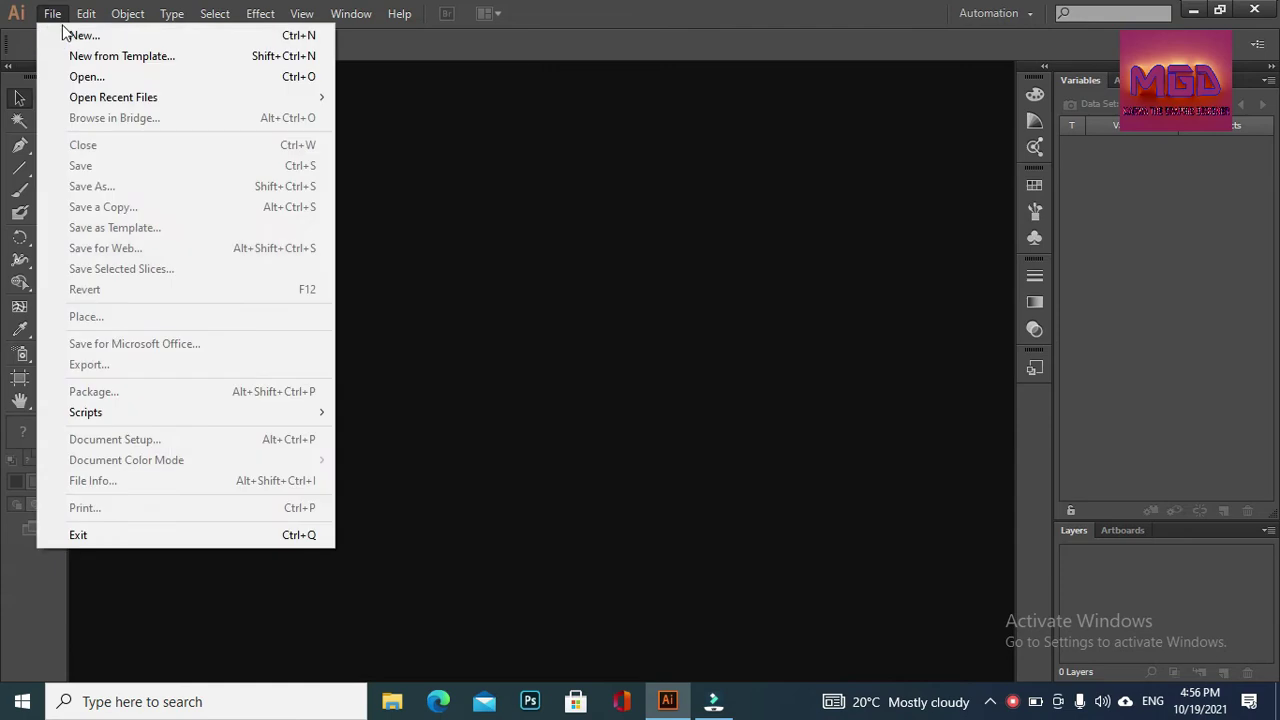
click(70, 35)
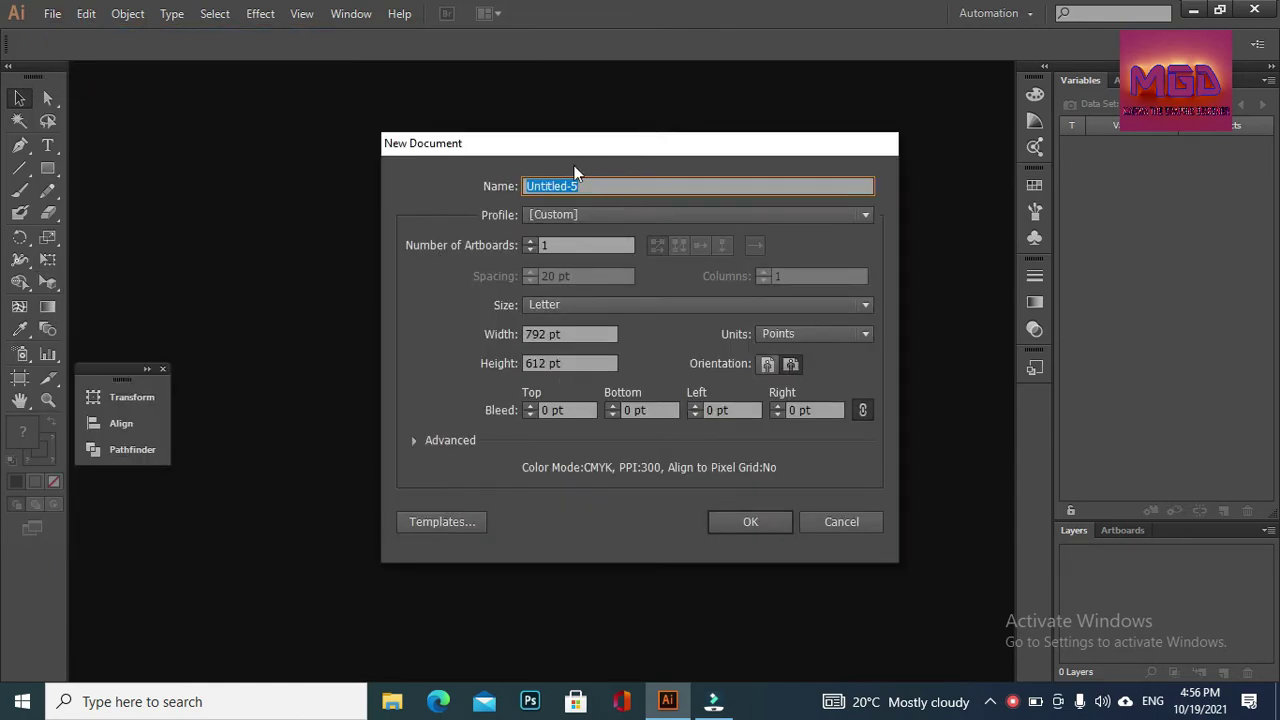
click(746, 514)
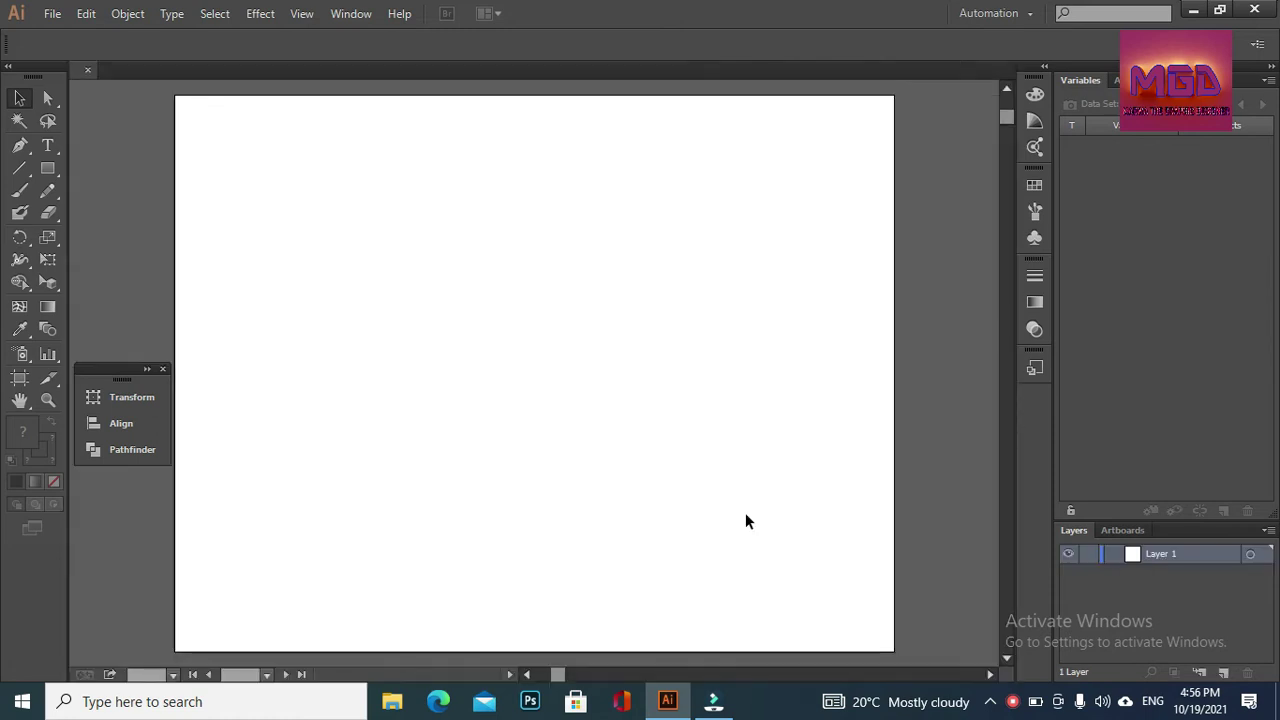
- Add the word MARWA to the artboard with the Type tool and select it
click(47, 145)
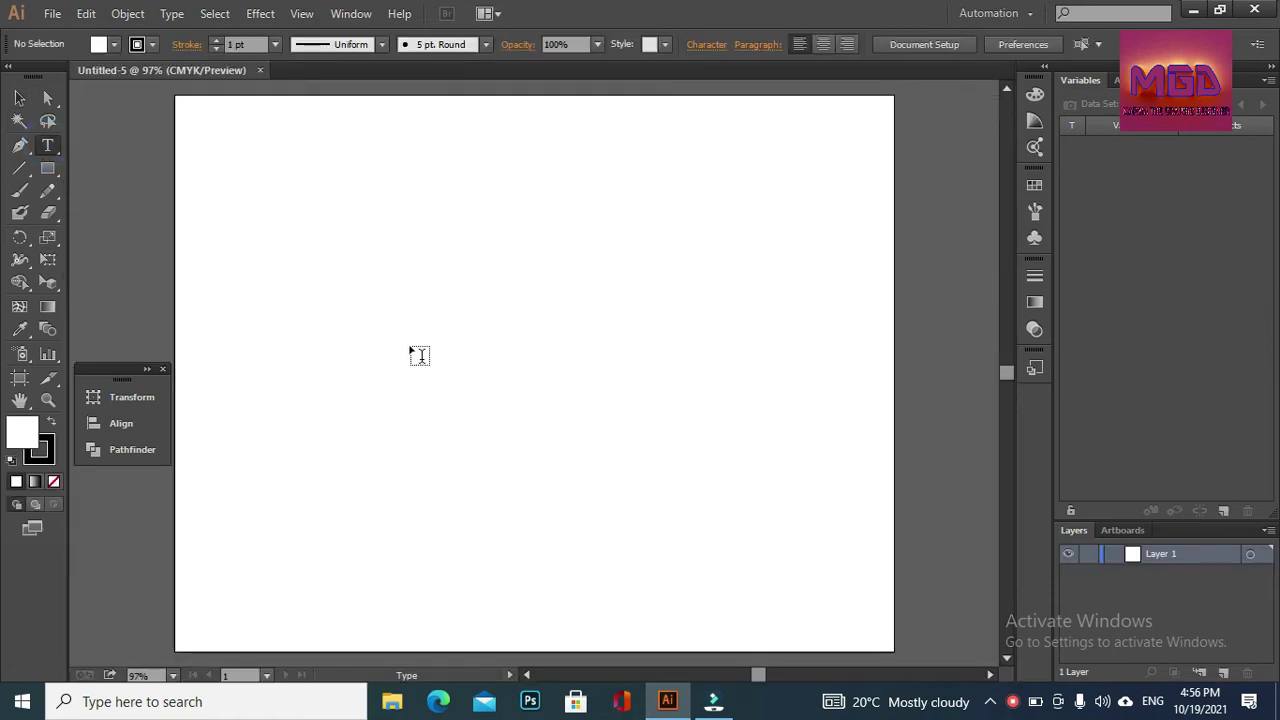
click(384, 340)
text(MAR)
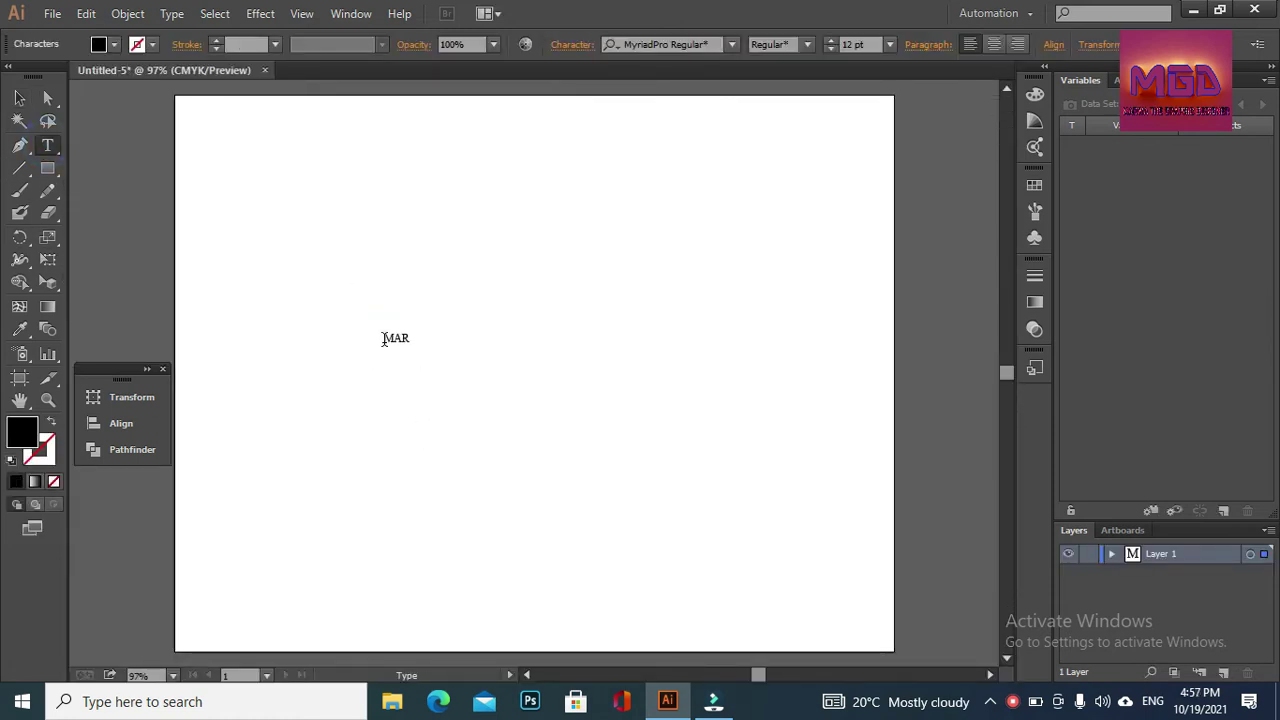
text(WA)
click(19, 98)
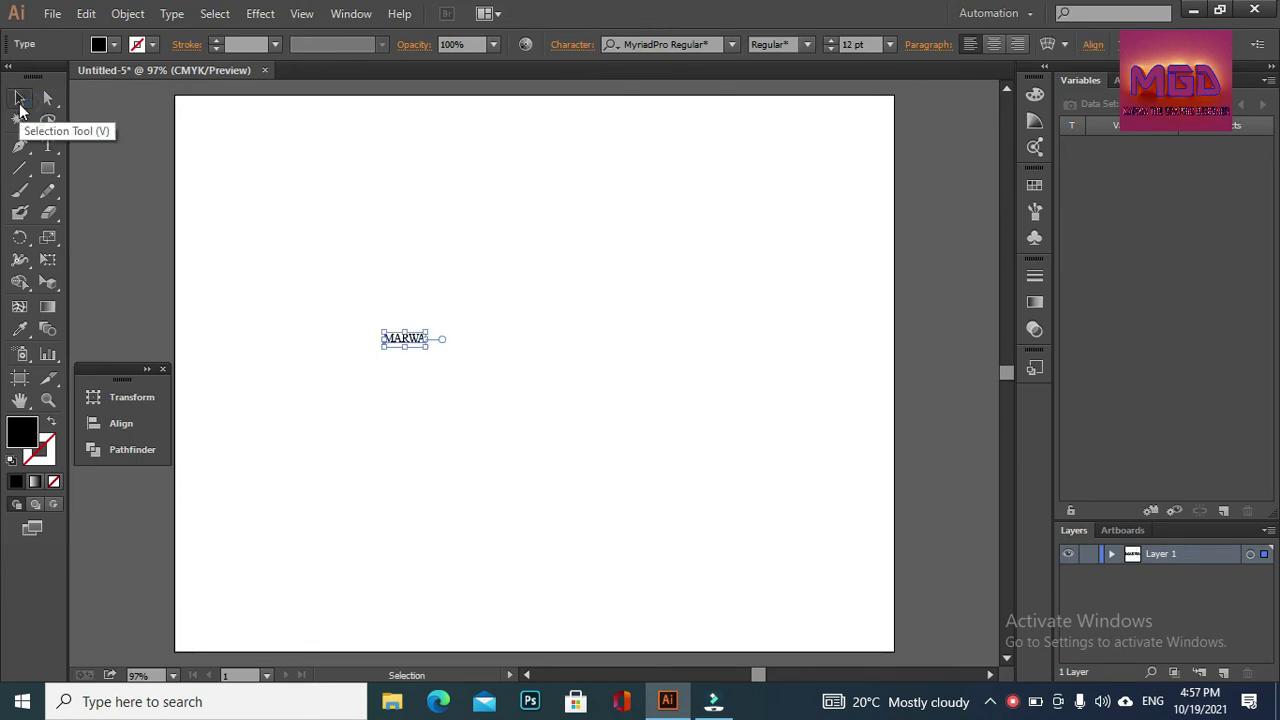
- Set MARWA in Russo One, enlarge it to about 118.5 pt, and move it near the centre
click(732, 44)
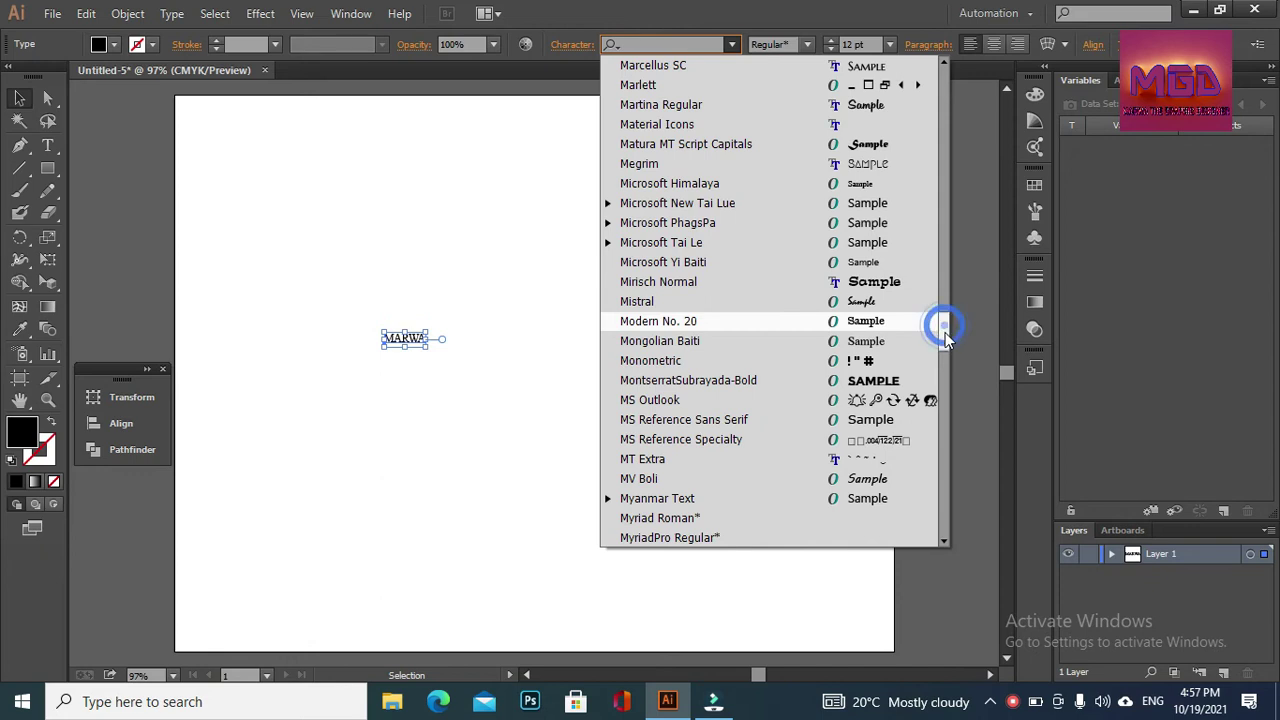
drag(947, 335, 941, 410)
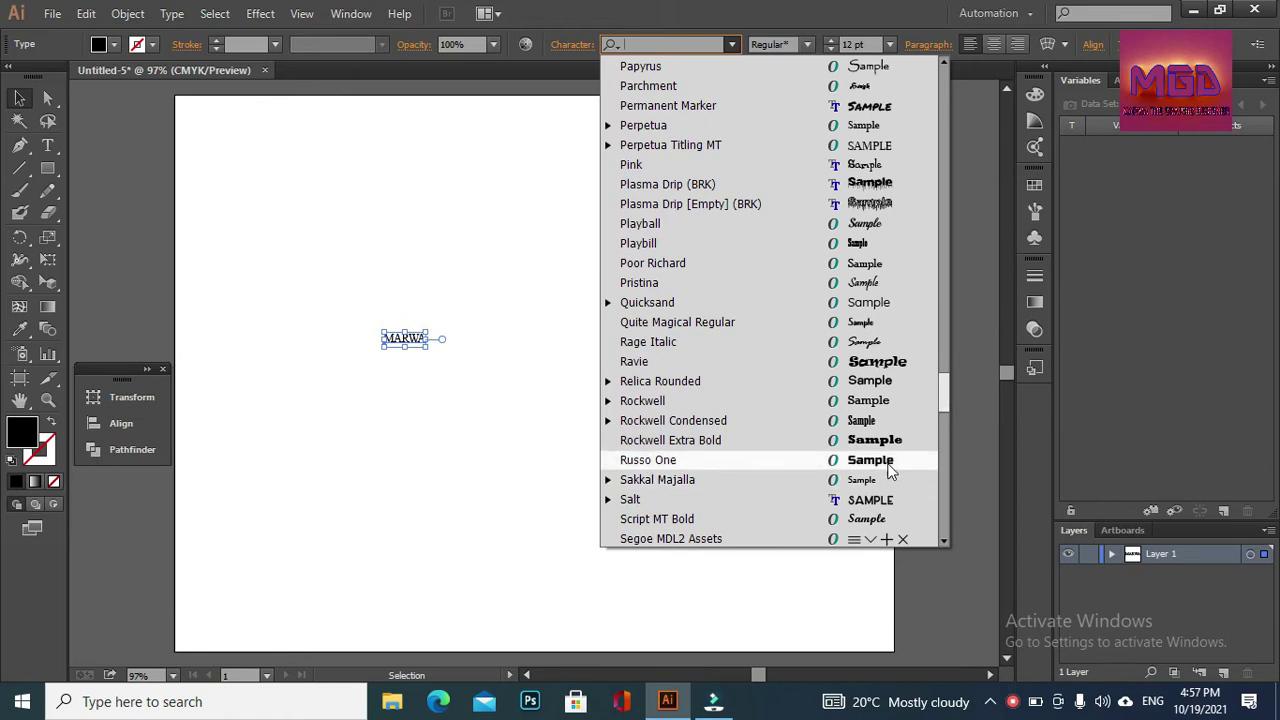
click(886, 460)
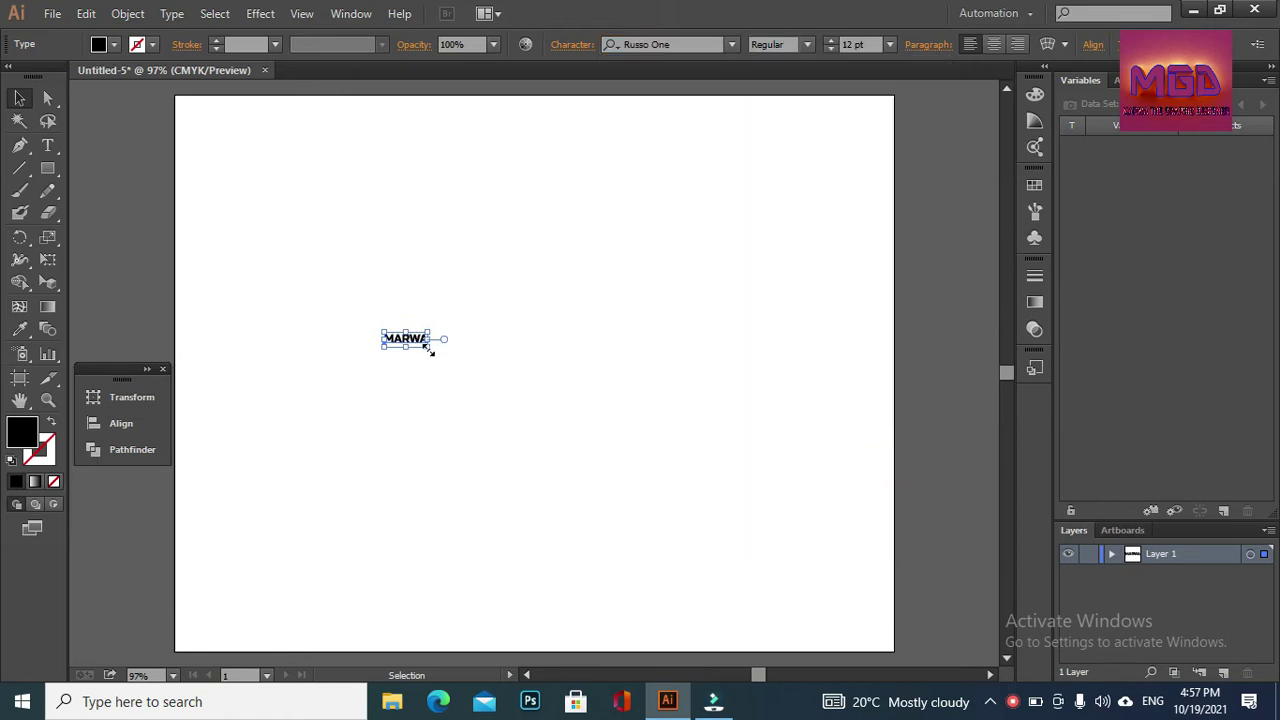
mouse_move(428, 347)
mouse_down()
mouse_move(665, 427)
mouse_move(644, 432)
mouse_up()
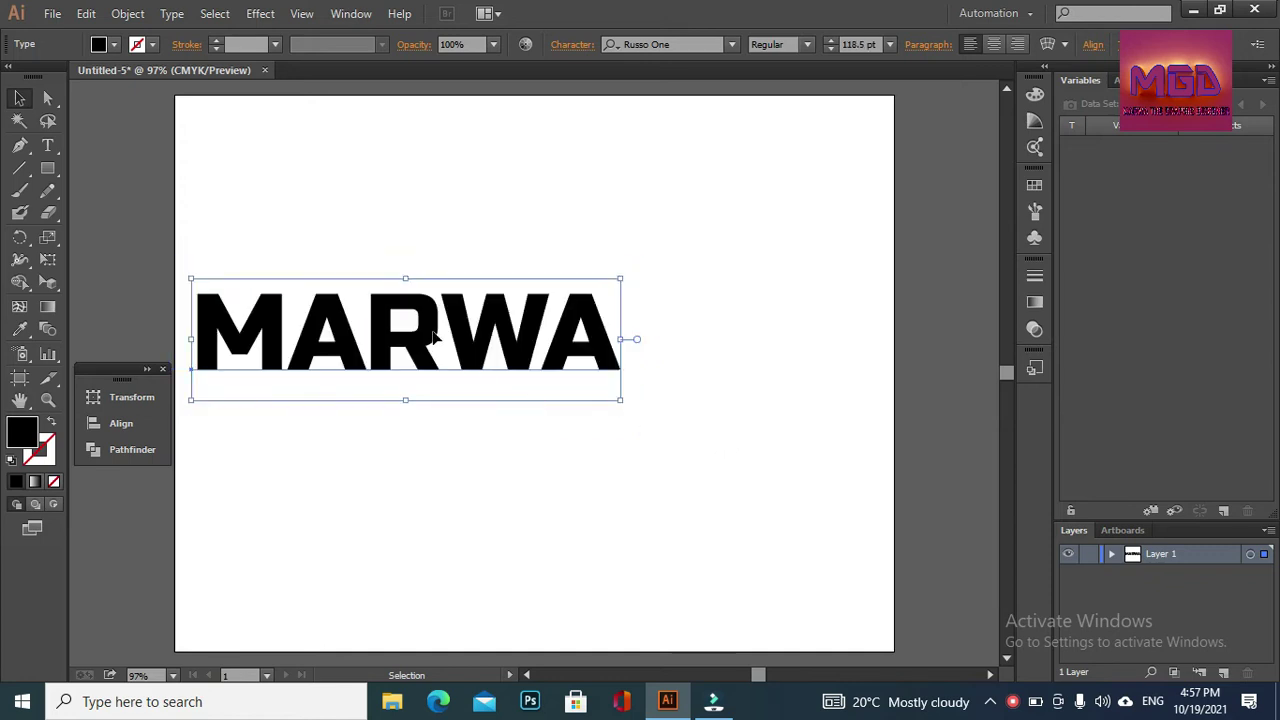
drag(433, 338, 545, 381)
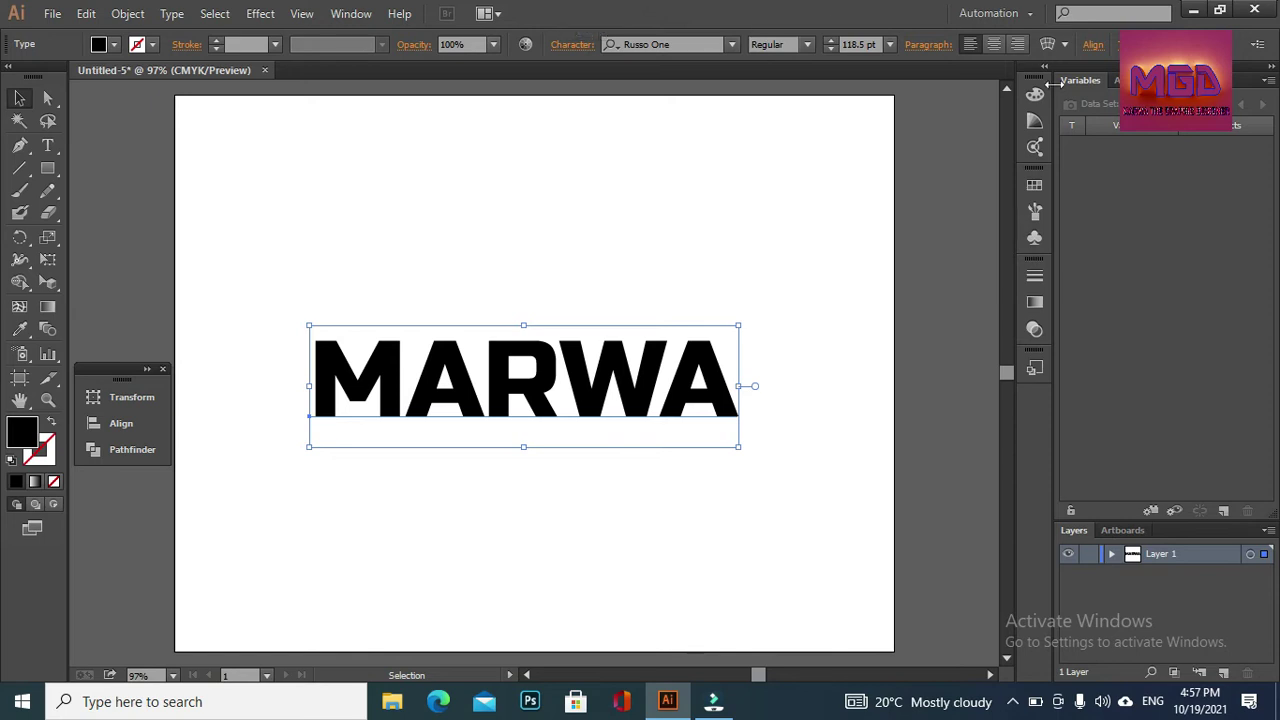
- Center MARWA horizontally and vertically on the artboard
click(1091, 44)
click(942, 96)
click(1053, 96)
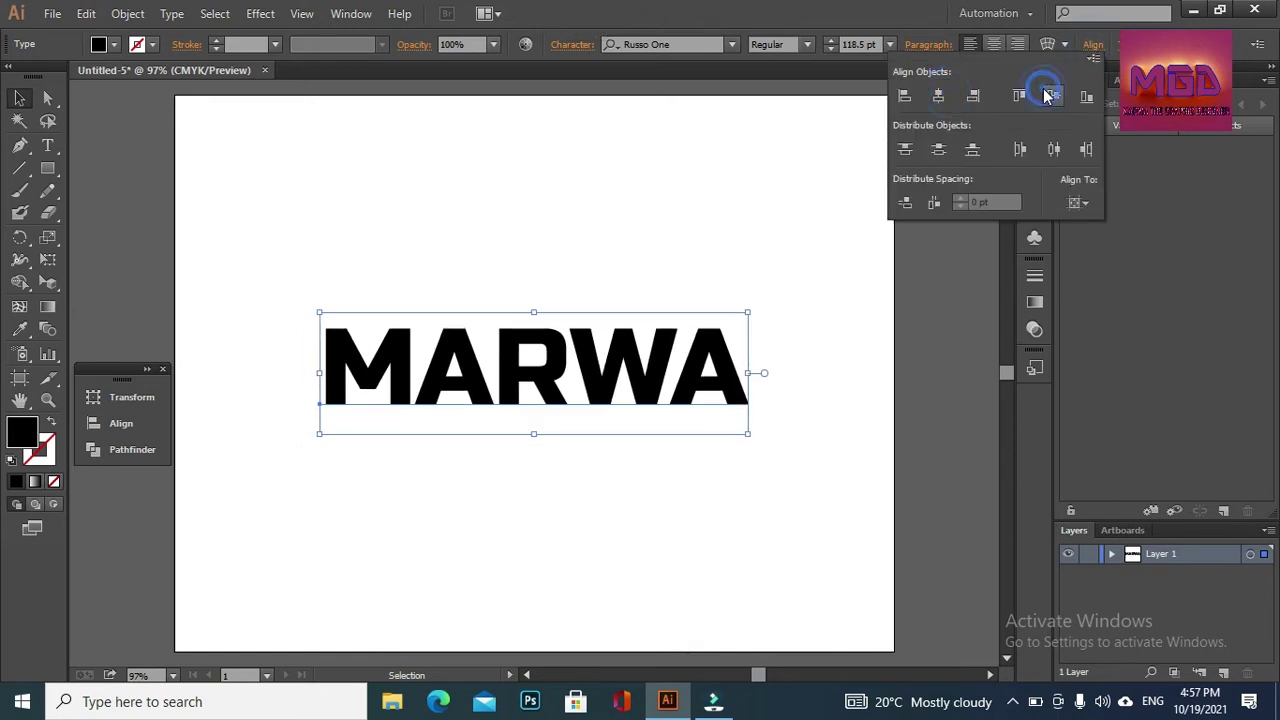
- Draw a vertical line through MARWA and align both objects on their vertical centres
click(19, 168)
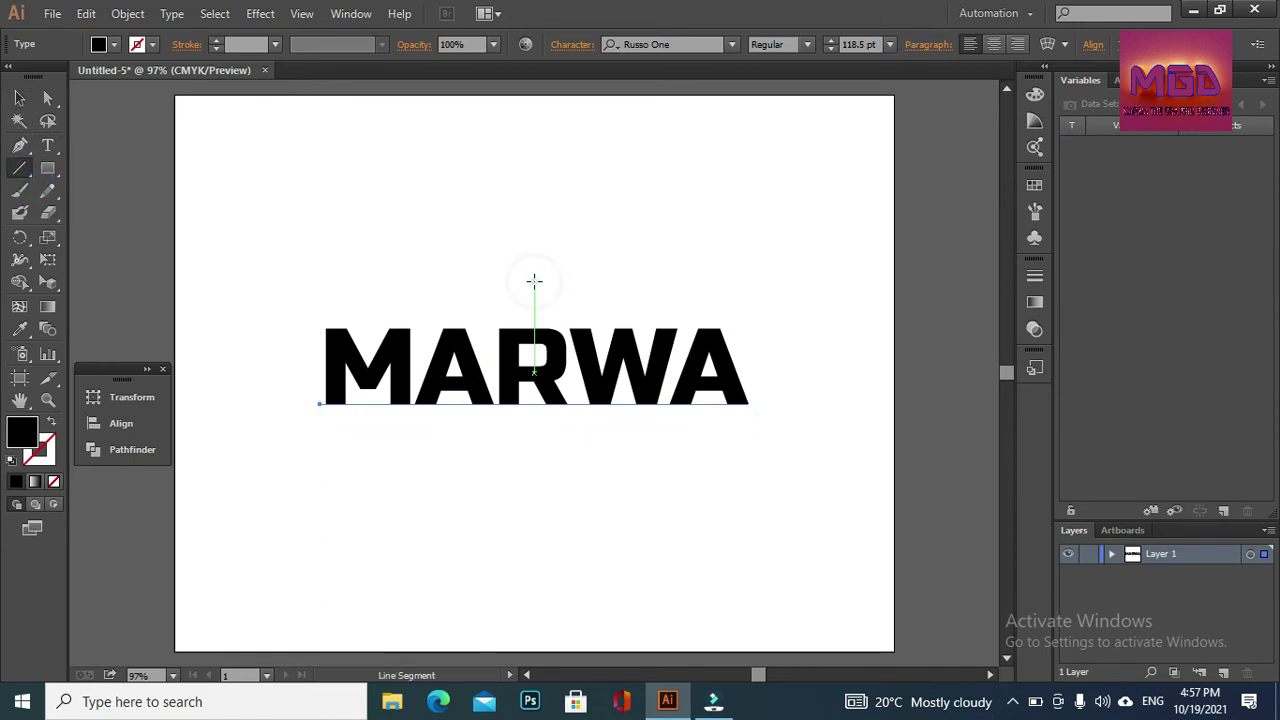
drag(534, 281, 534, 460)
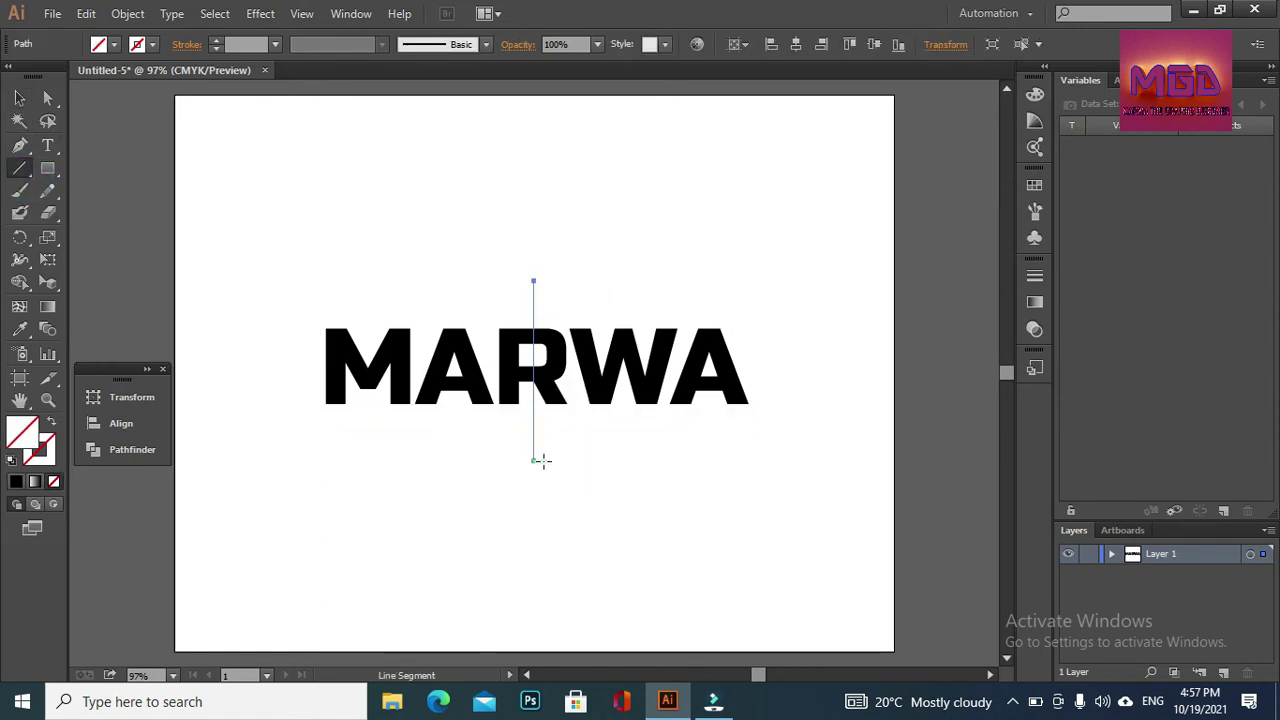
click(19, 97)
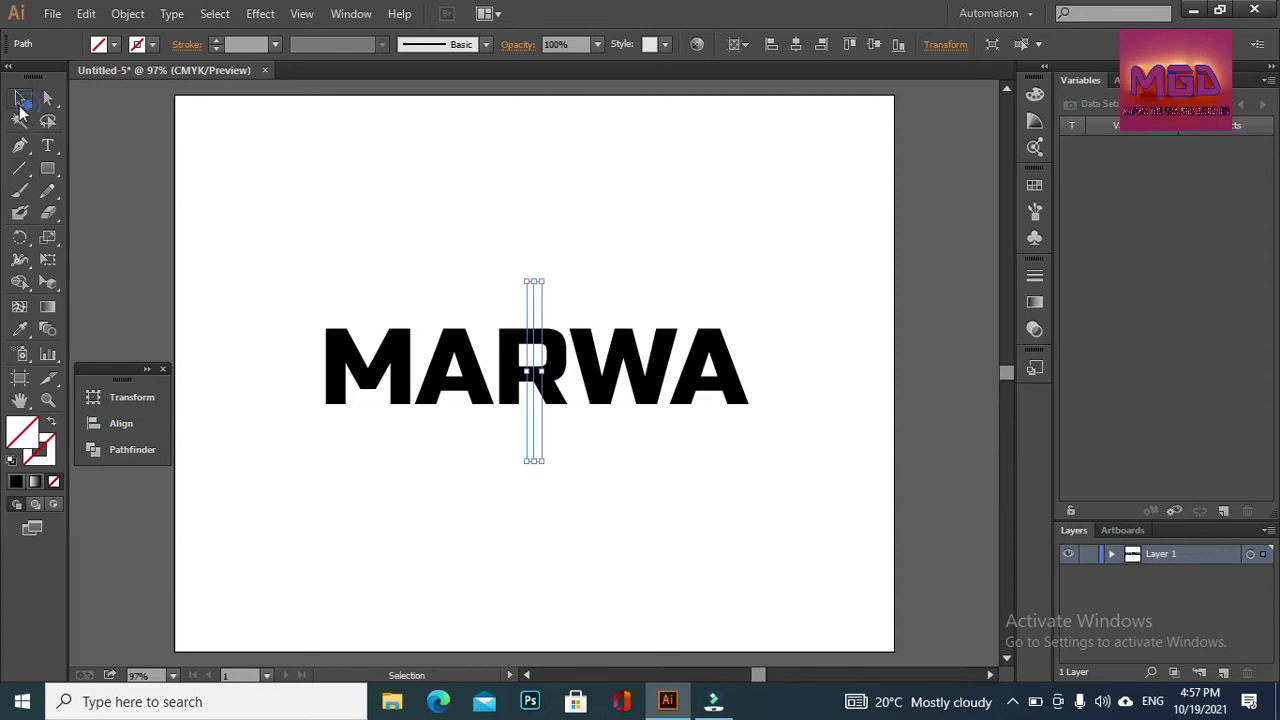
drag(305, 263, 859, 458)
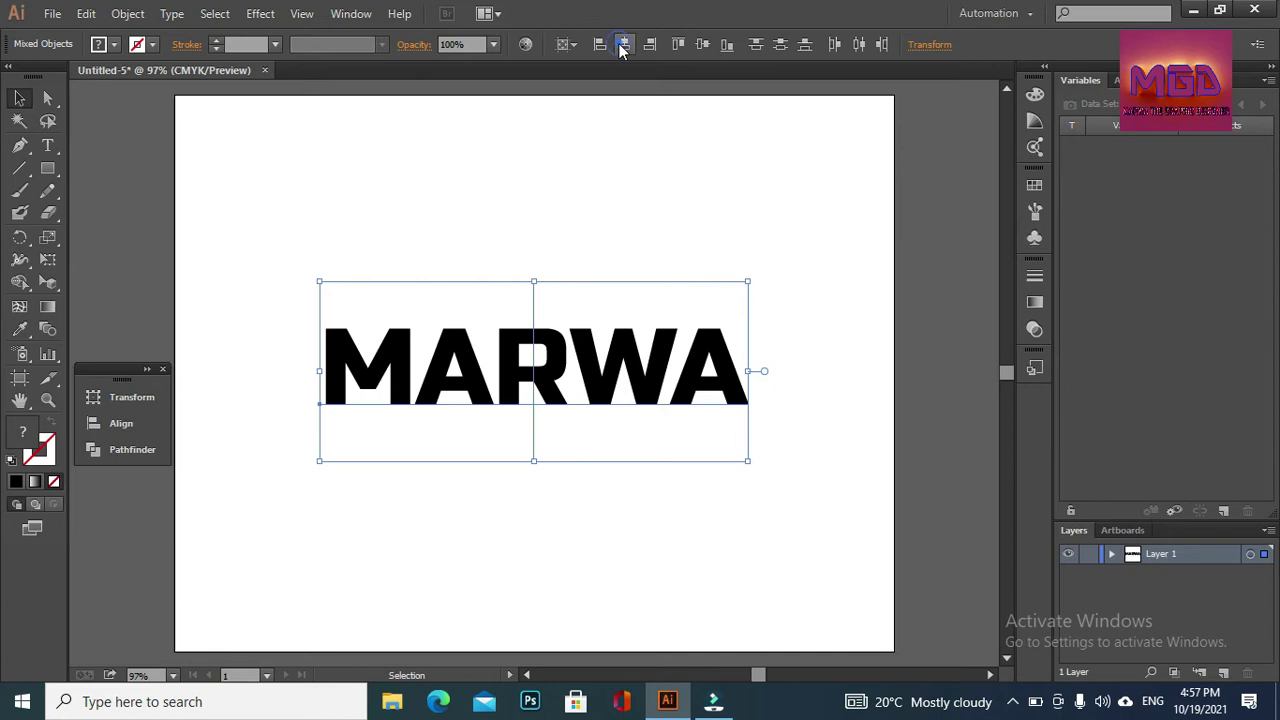
click(704, 45)
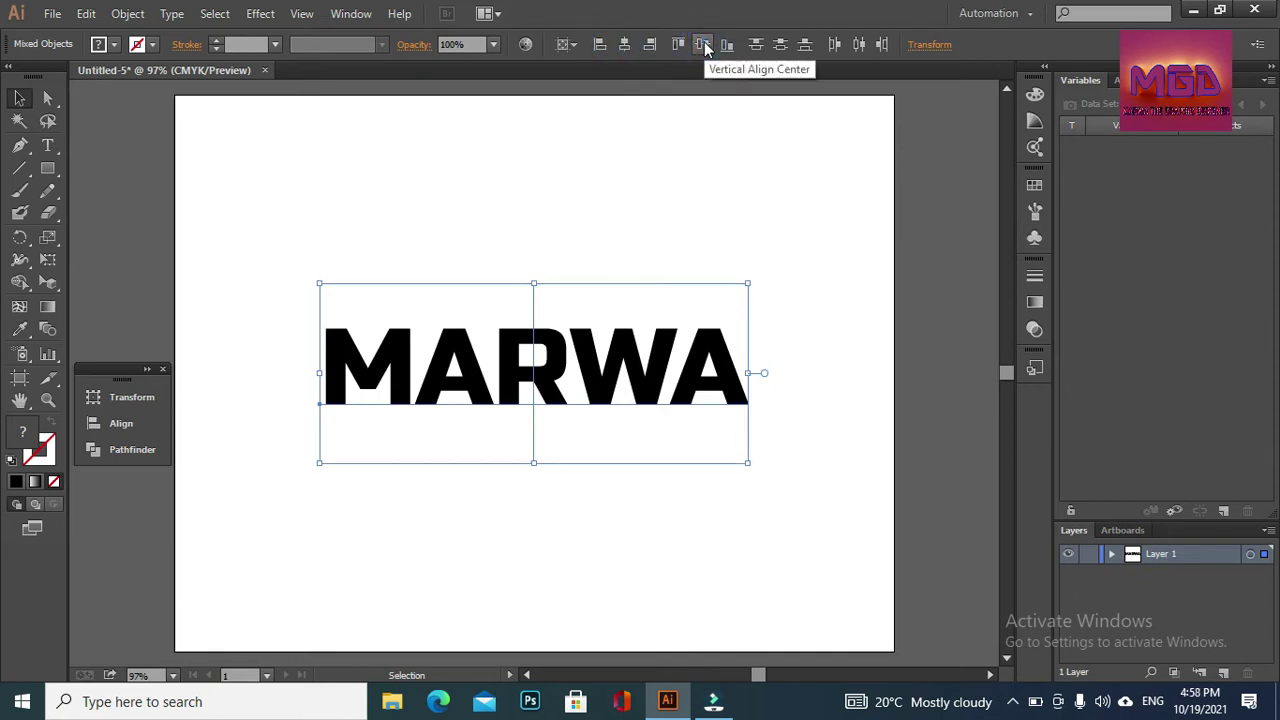
click(108, 449)
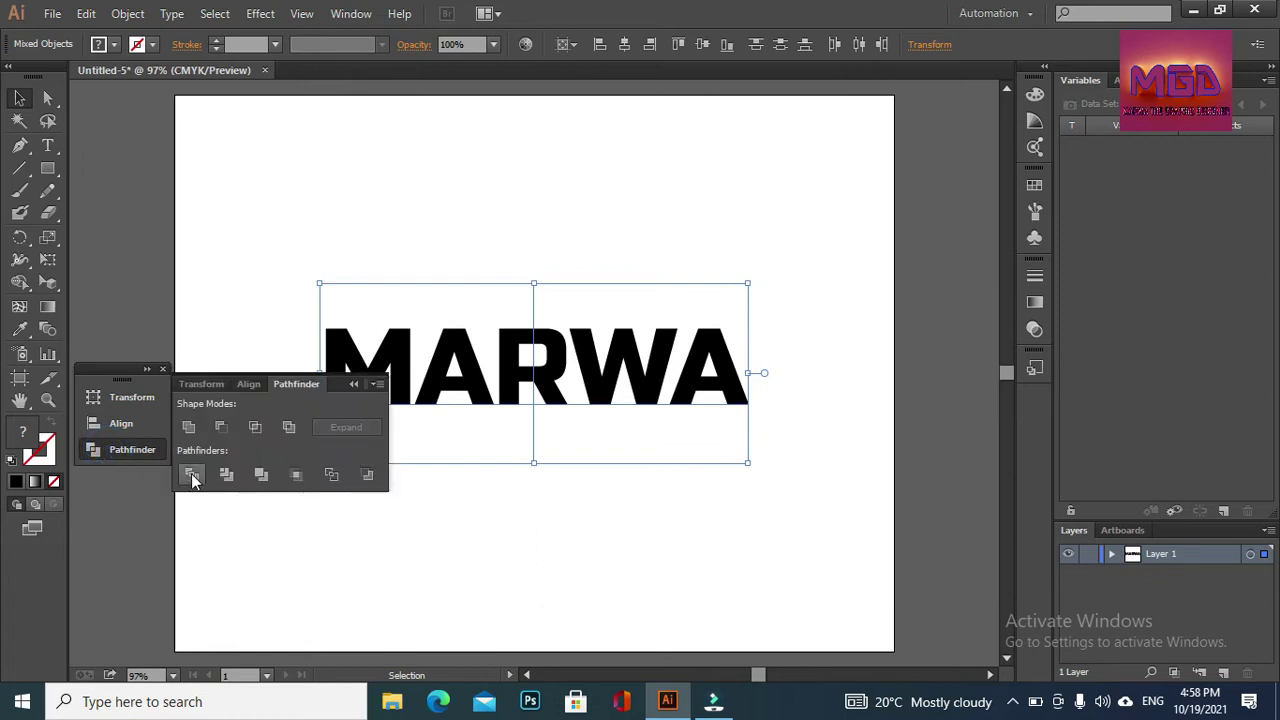
- Convert the MARWA text into outlines
click(565, 134)
right_click(651, 370)
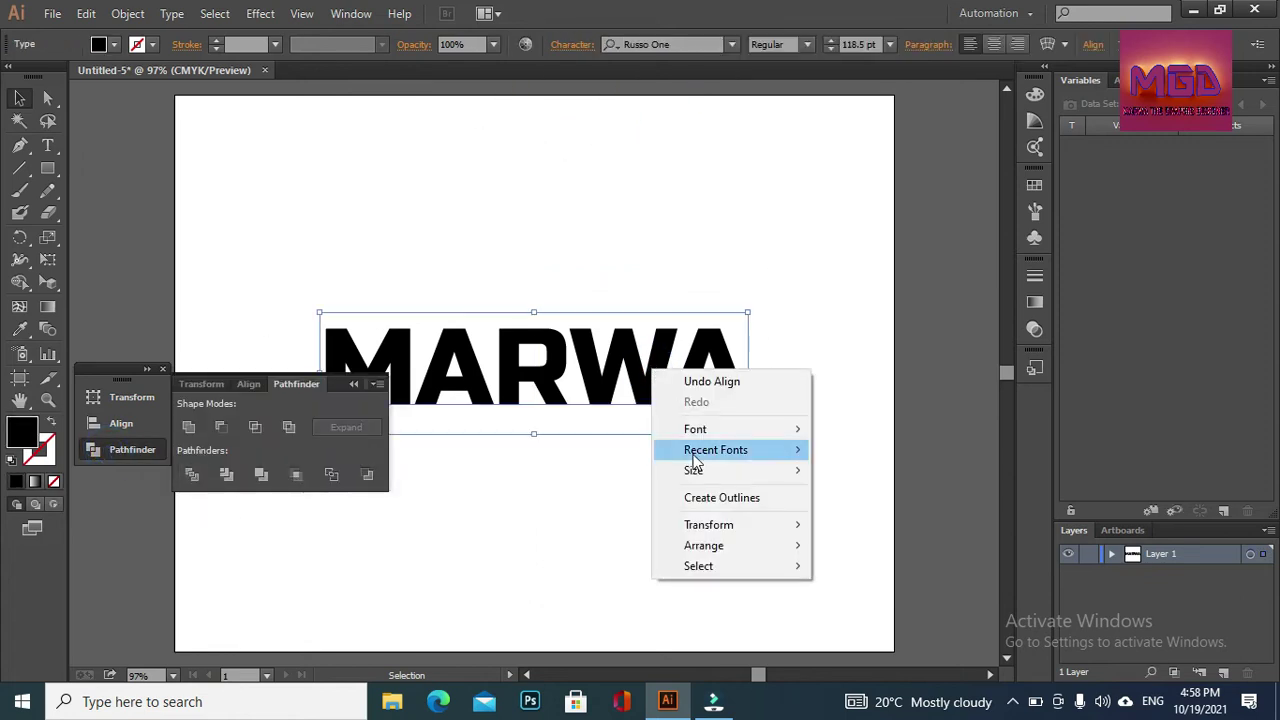
click(717, 497)
- Divide the outlined MARWA along the vertical line with Pathfinder, then ungroup the pieces
click(679, 178)
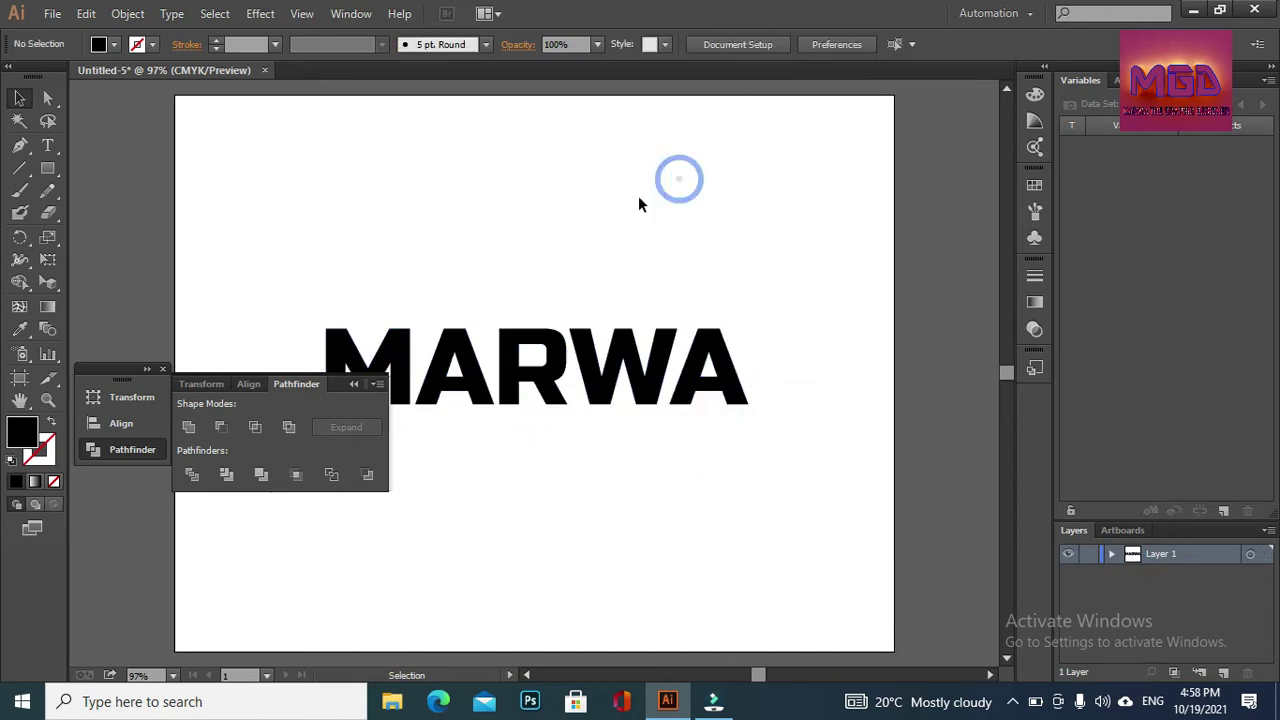
drag(378, 246, 722, 434)
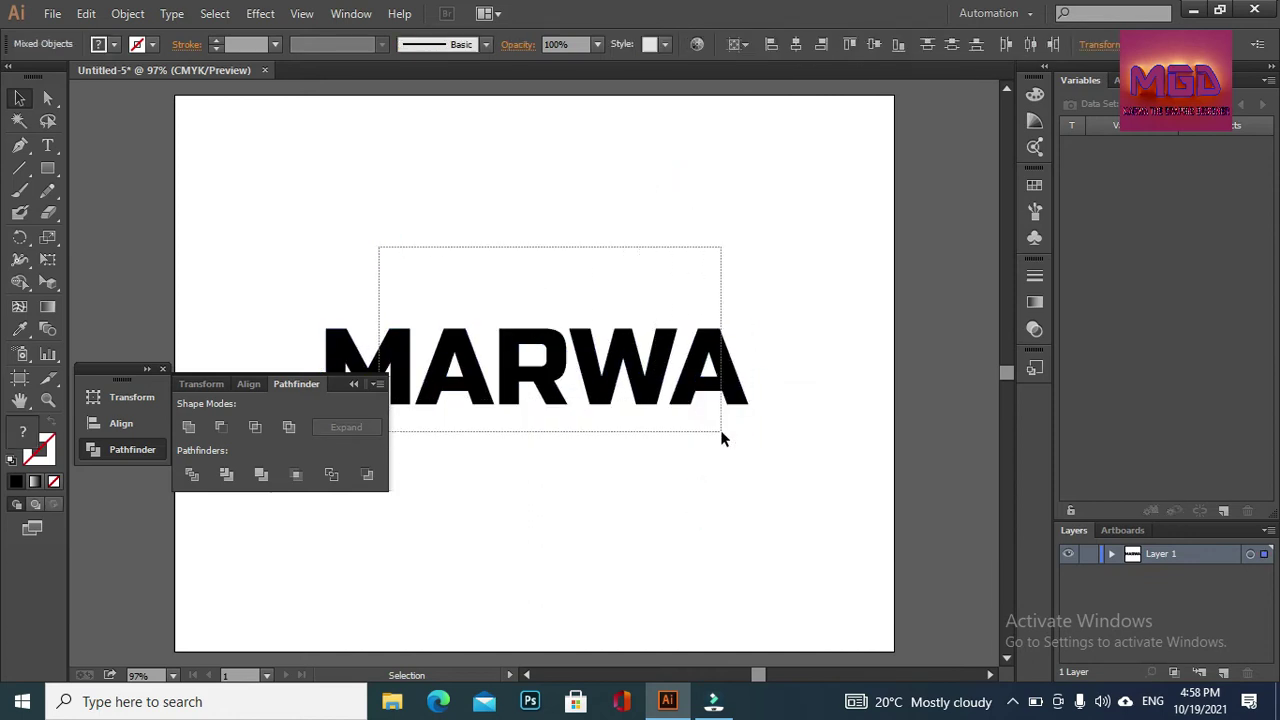
click(193, 476)
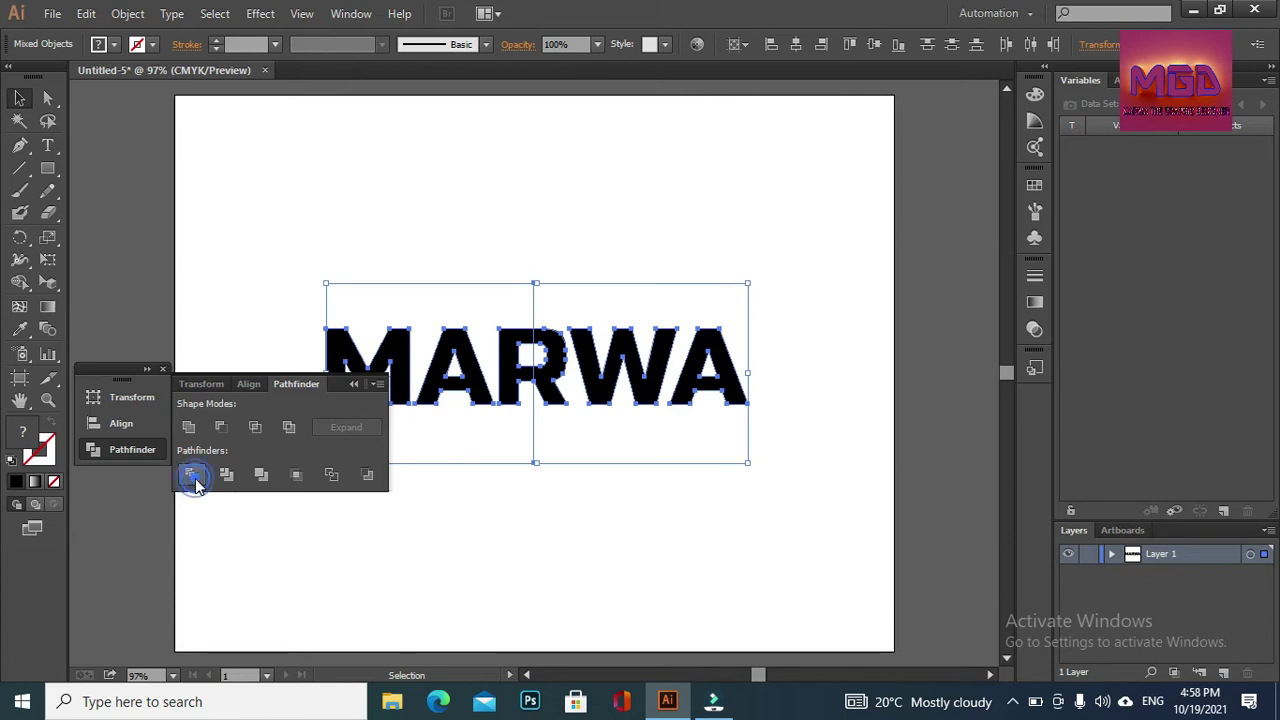
click(353, 386)
right_click(397, 358)
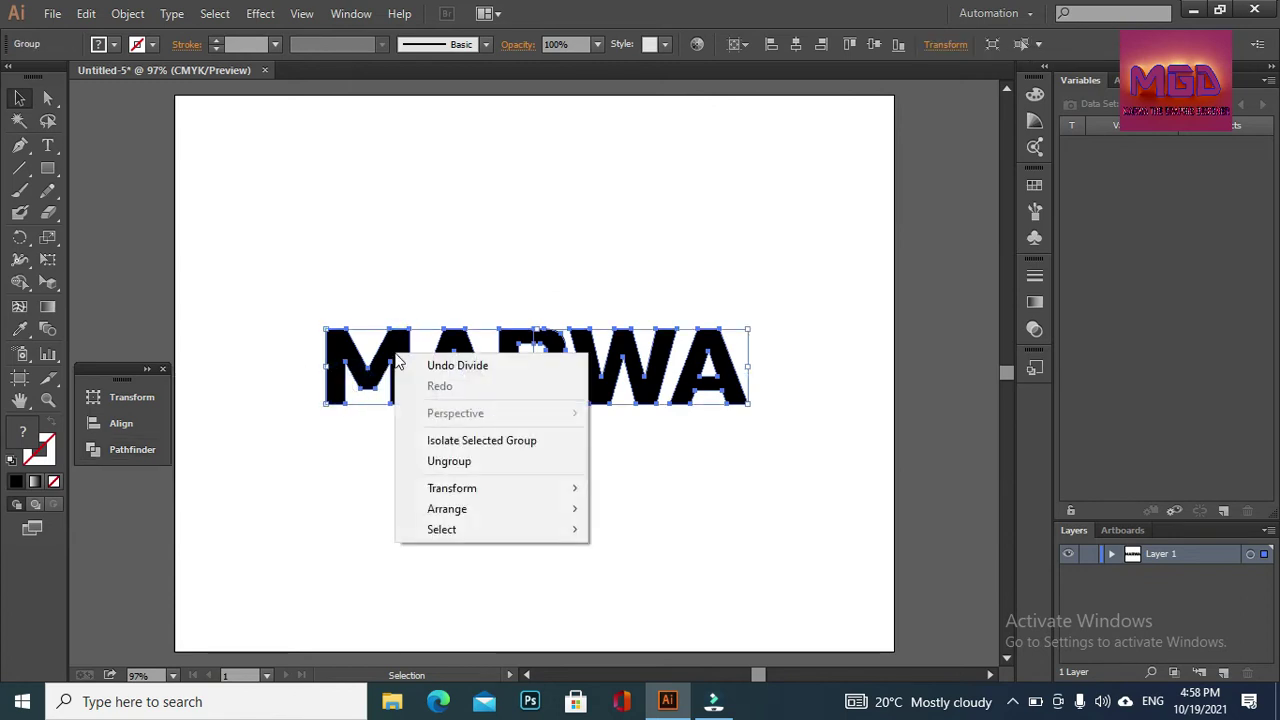
click(465, 462)
- Group the R, W and A letter pieces right of the split
click(629, 492)
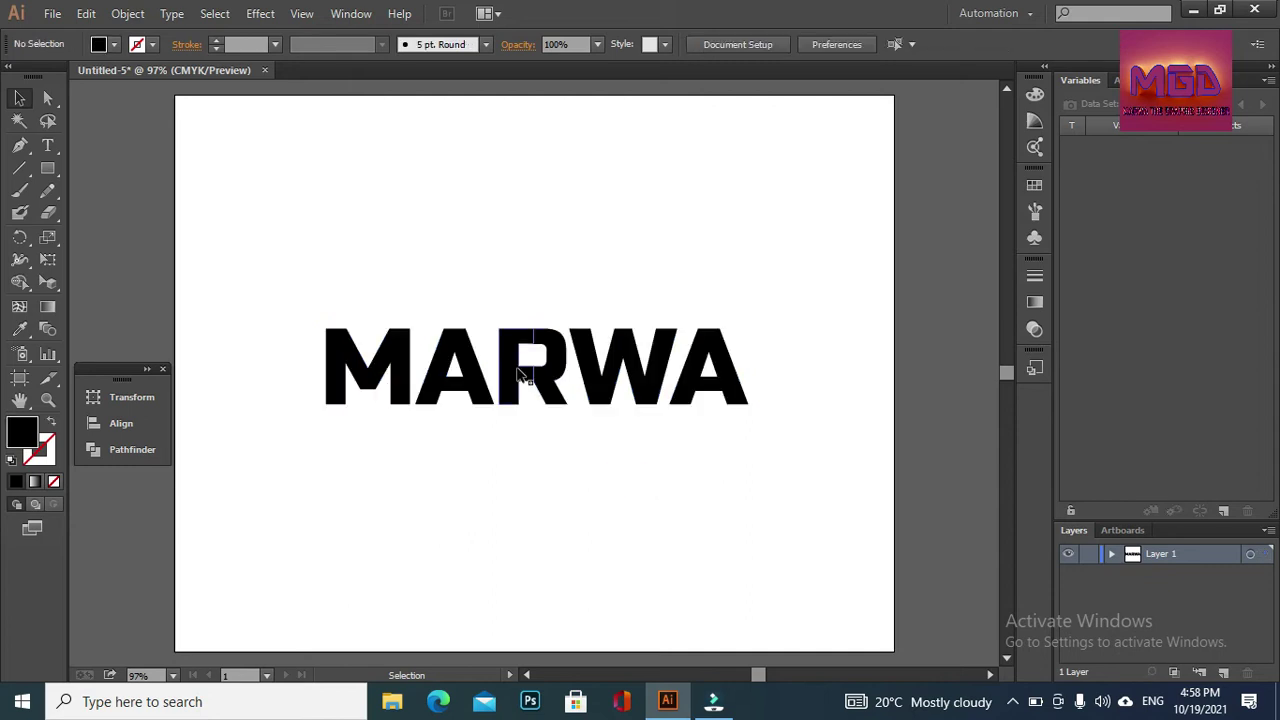
click(532, 352)
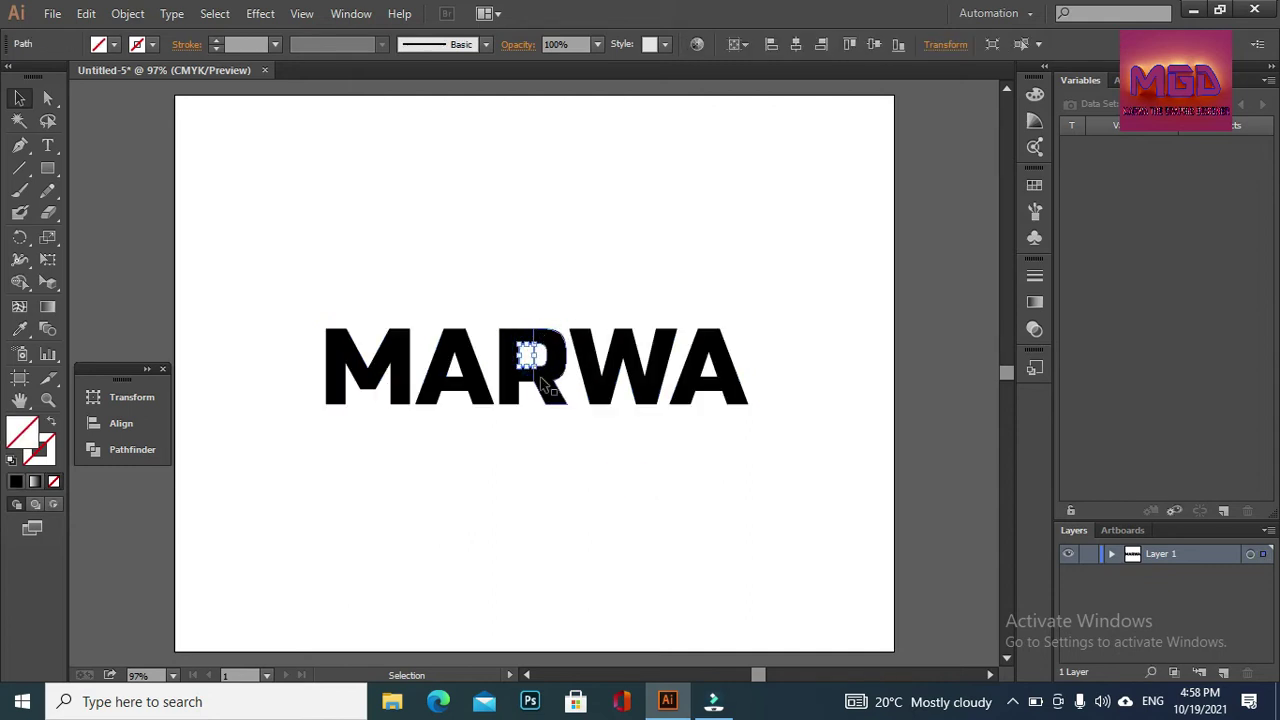
click(537, 380)
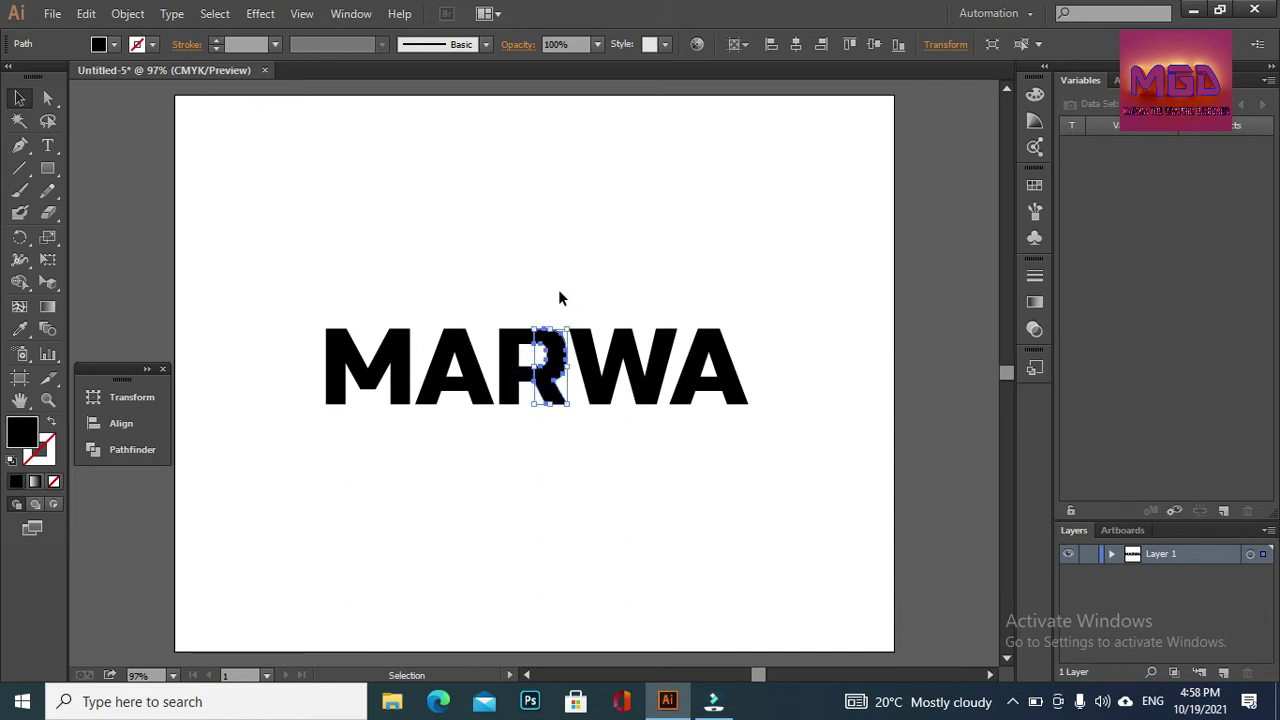
drag(555, 292, 759, 425)
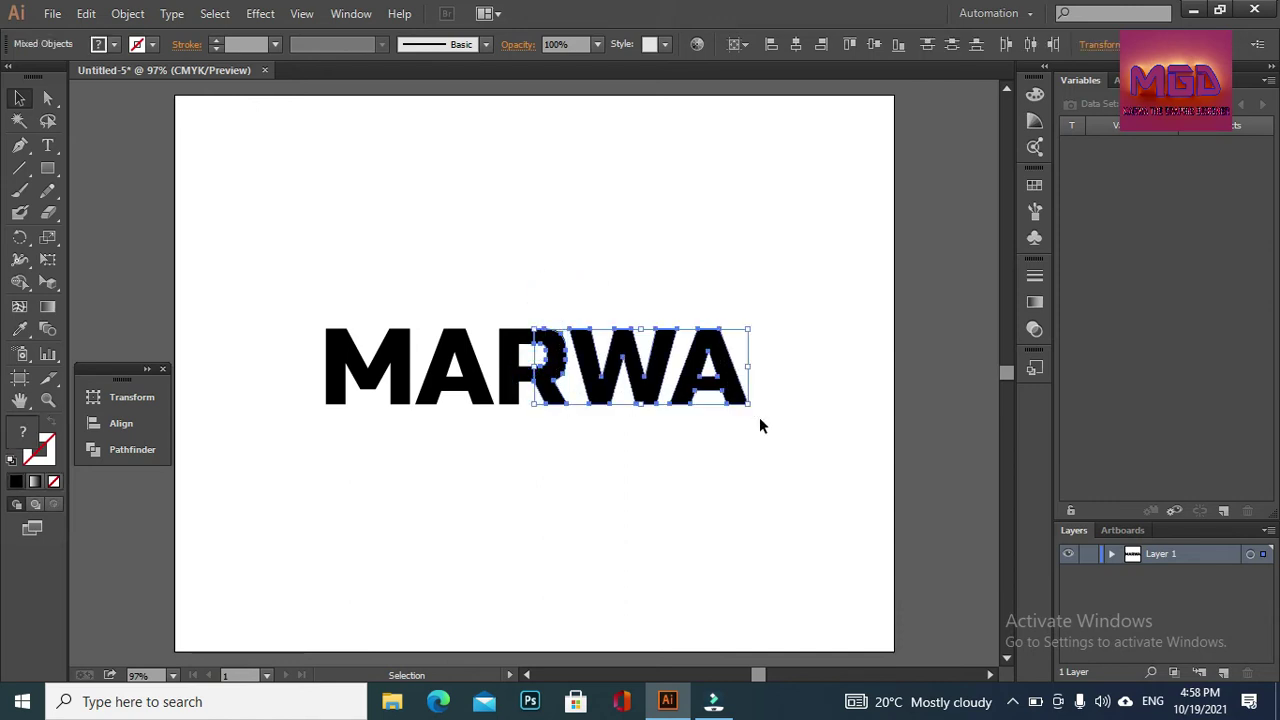
right_click(663, 372)
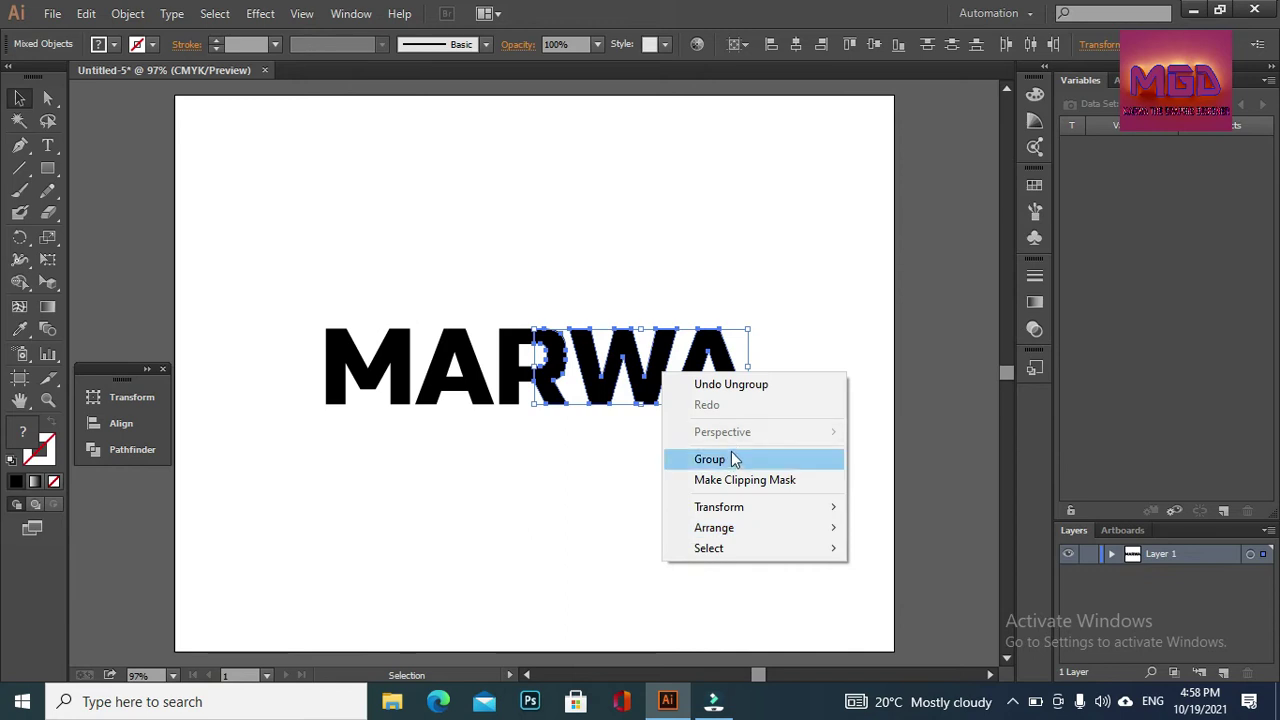
click(735, 459)
- Group the M, A and R letters left of the split, then deselect
drag(293, 311, 510, 457)
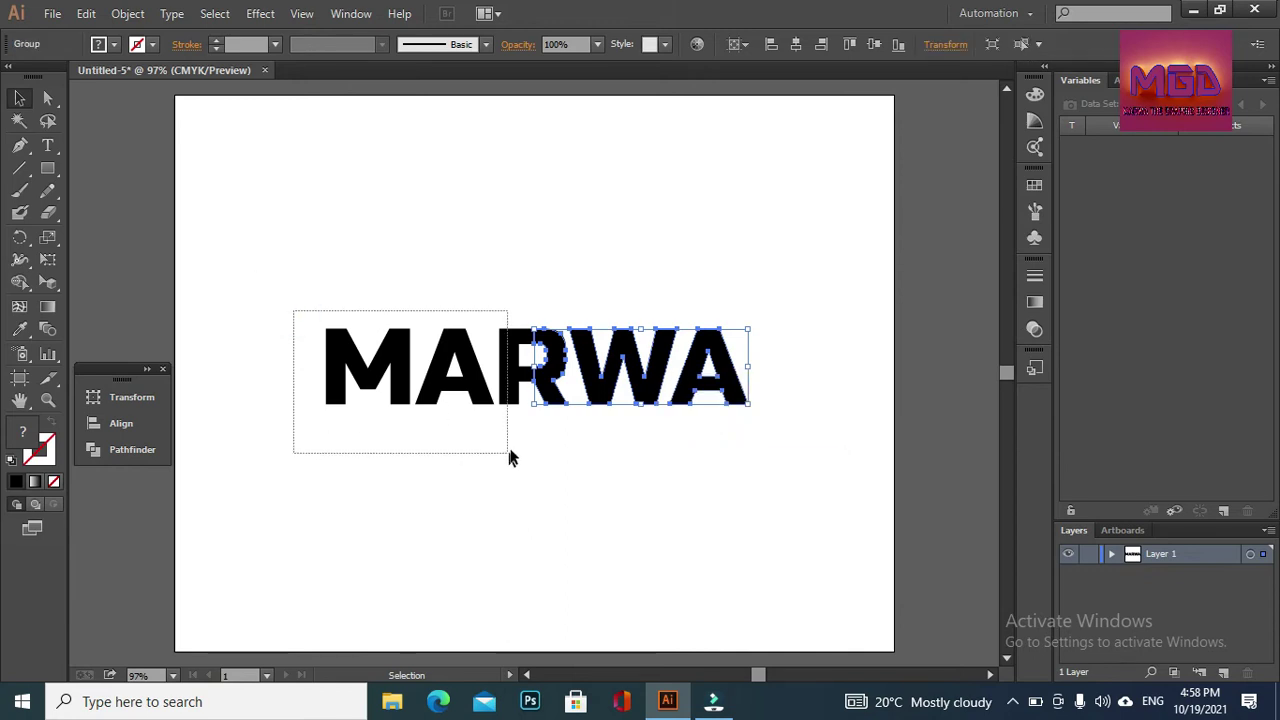
right_click(509, 380)
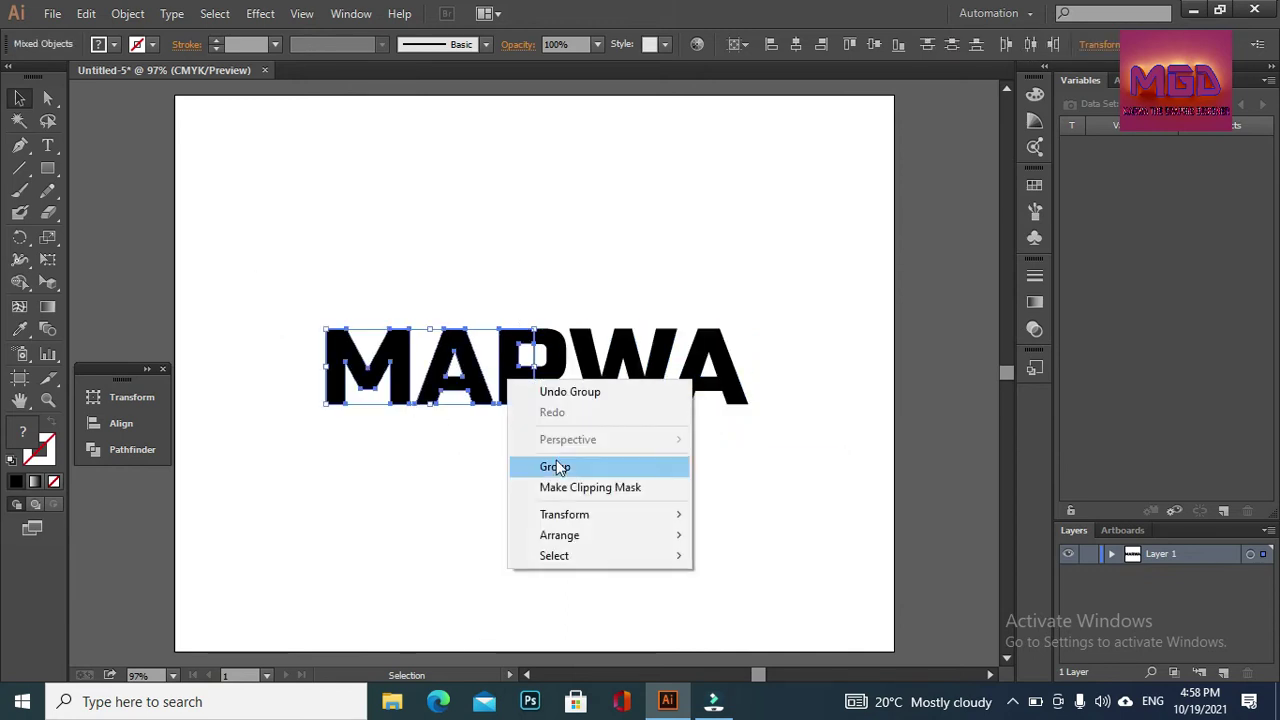
click(558, 467)
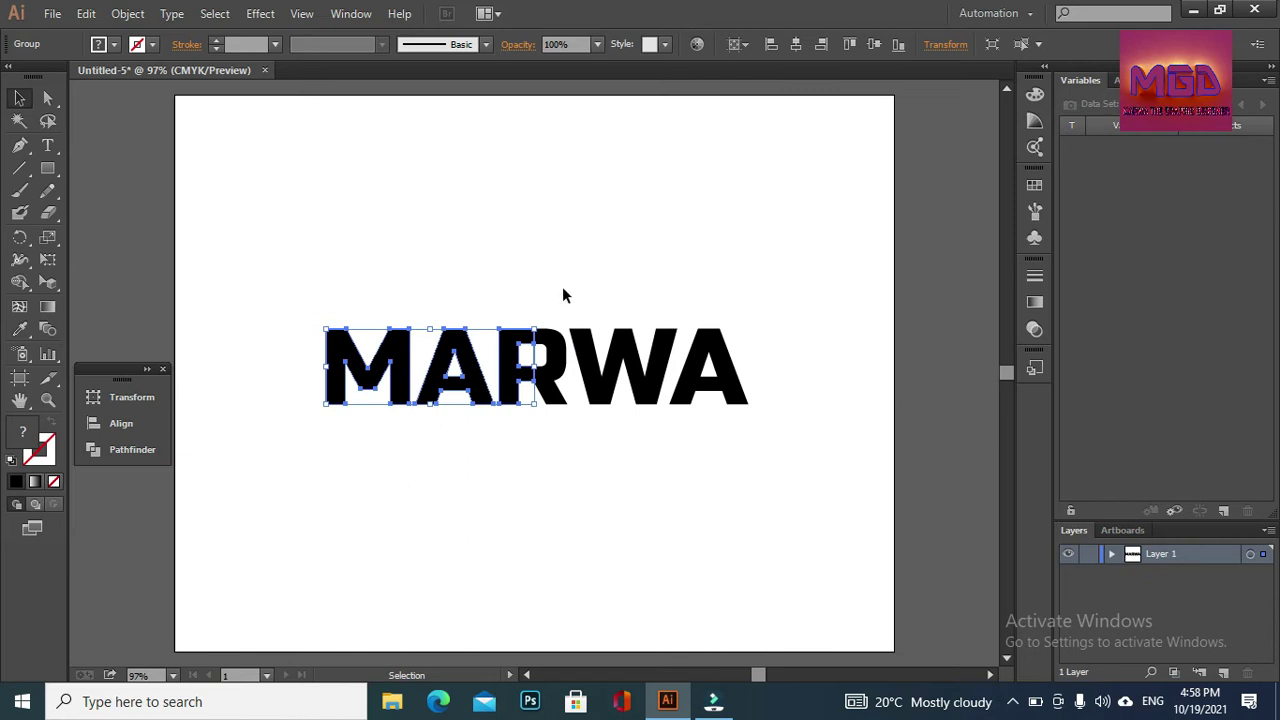
click(563, 293)
click(533, 352)
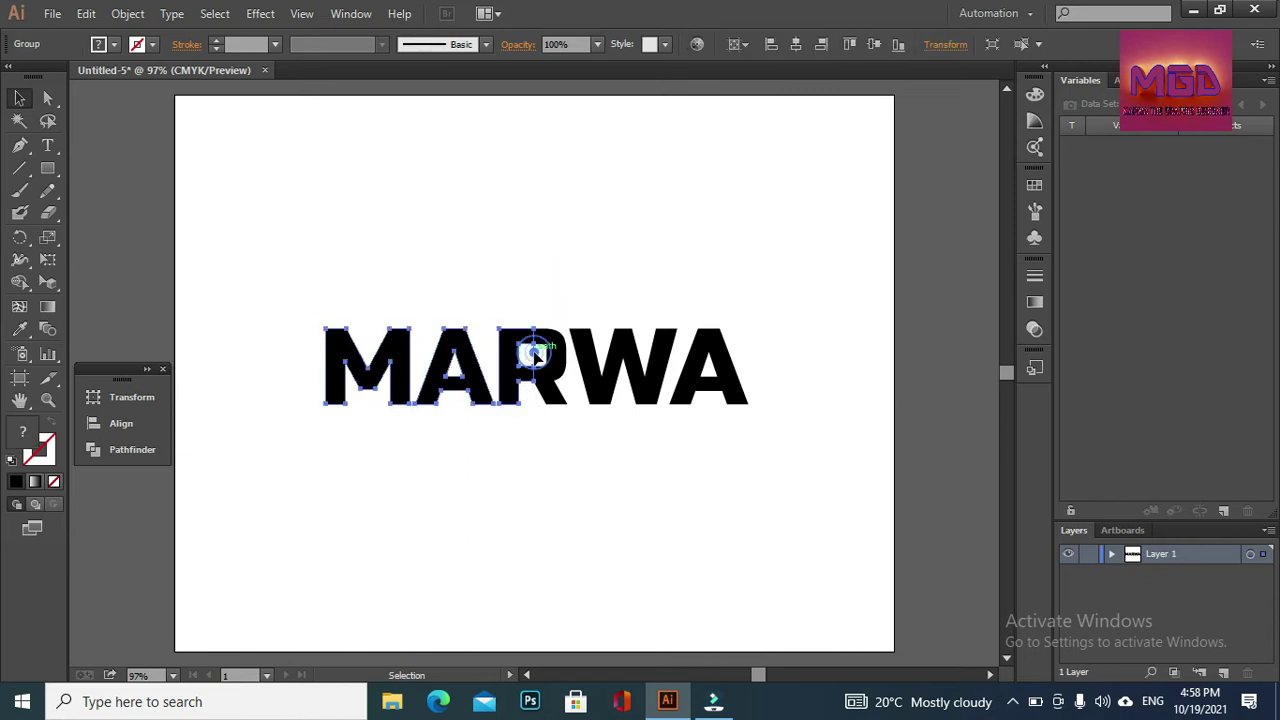
click(576, 305)
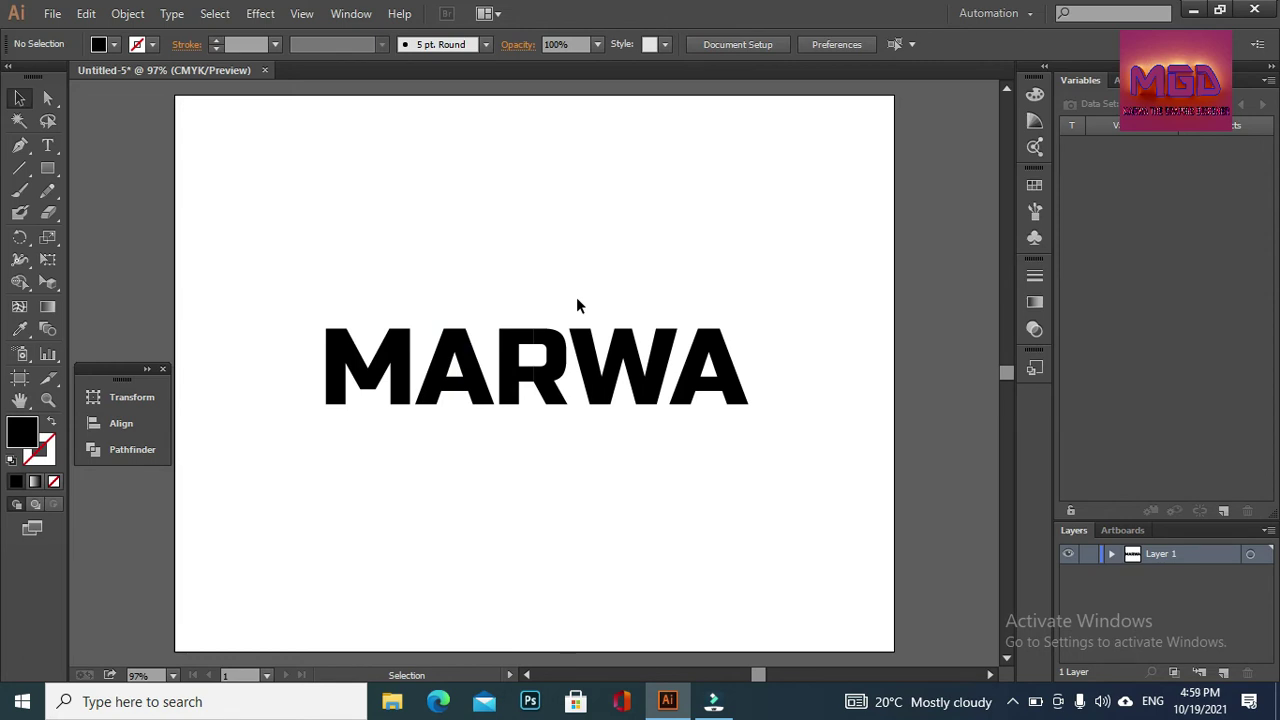
click(537, 377)
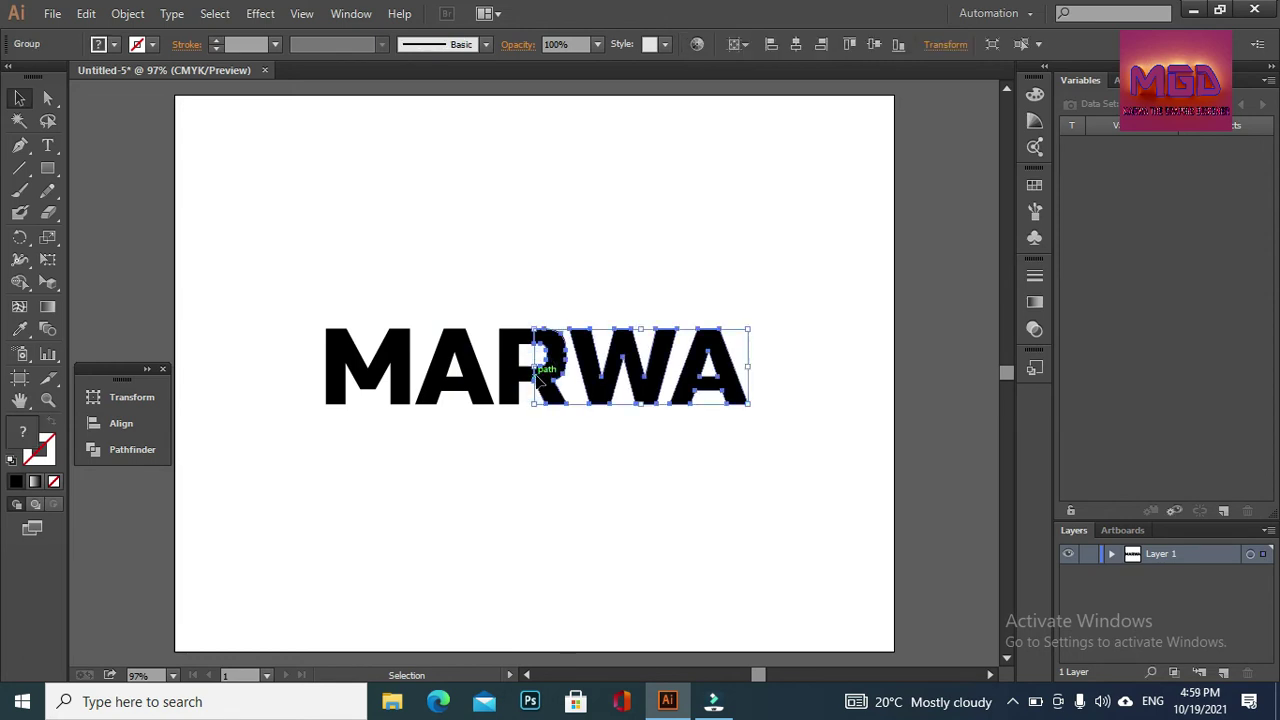
click(554, 286)
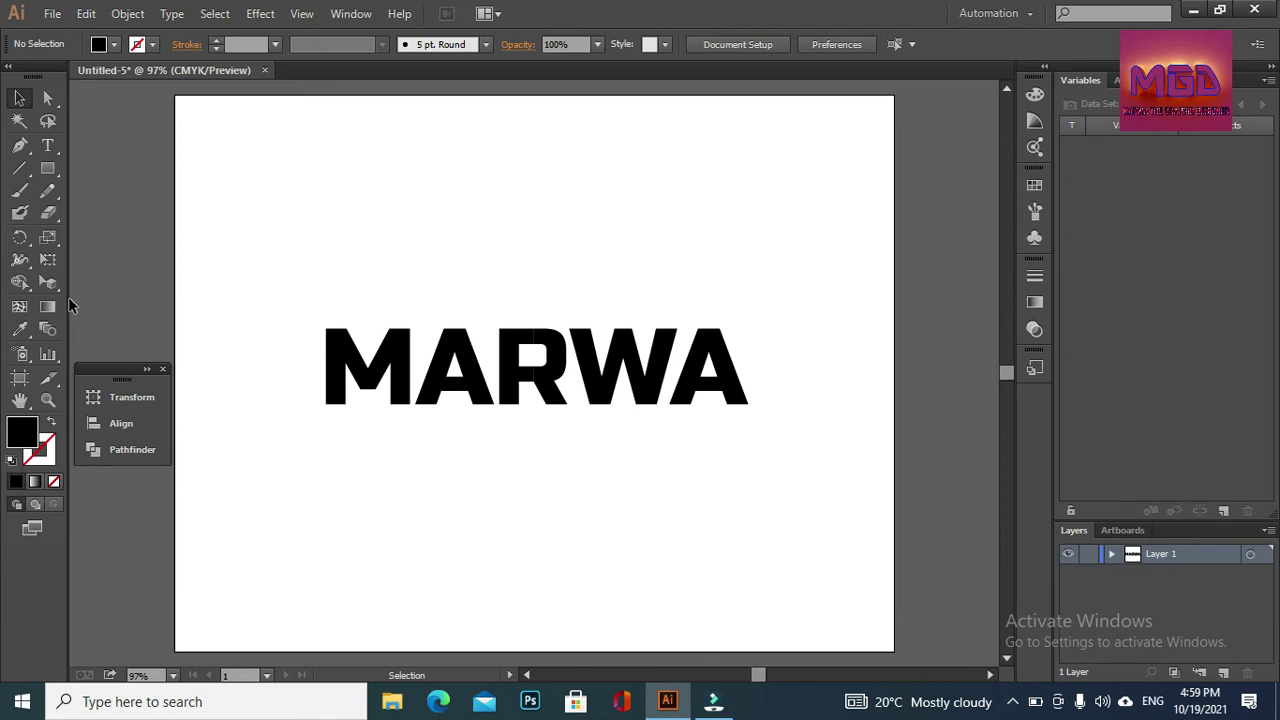
- Switch to the Perspective Selection tool and try selecting the M-A-R letters
click(50, 245)
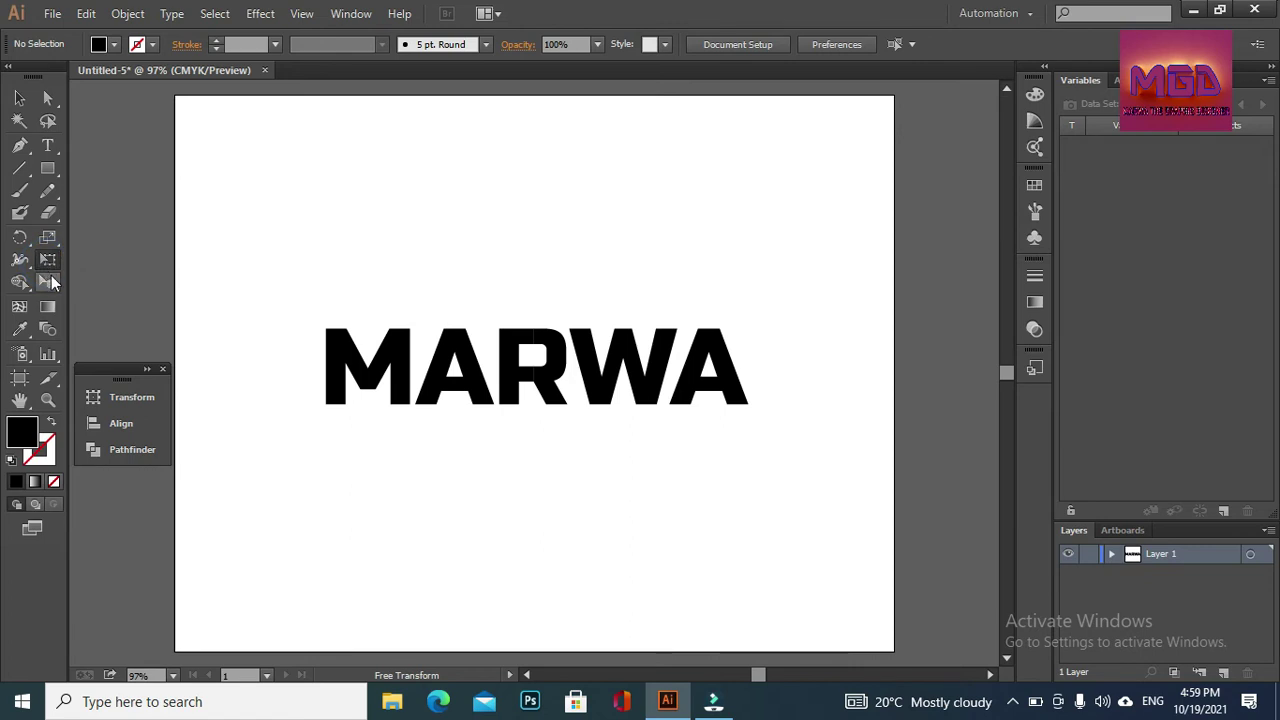
click(50, 280)
click(99, 303)
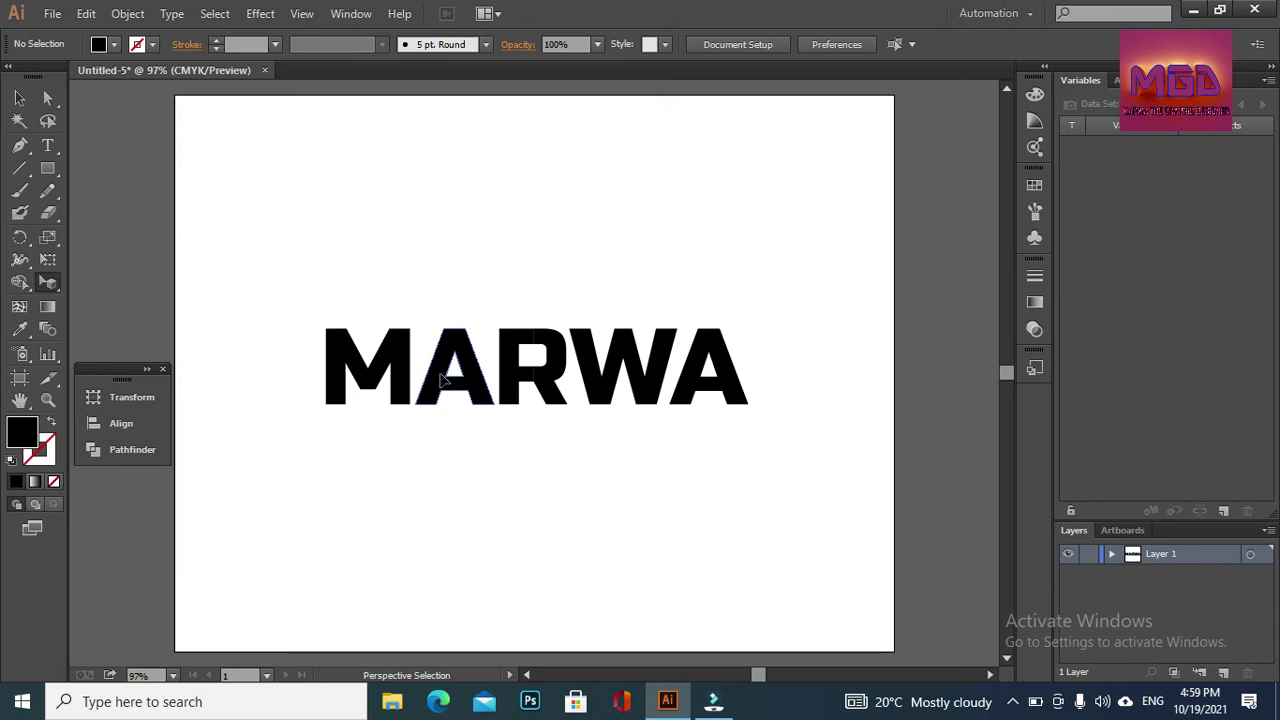
drag(257, 194, 530, 405)
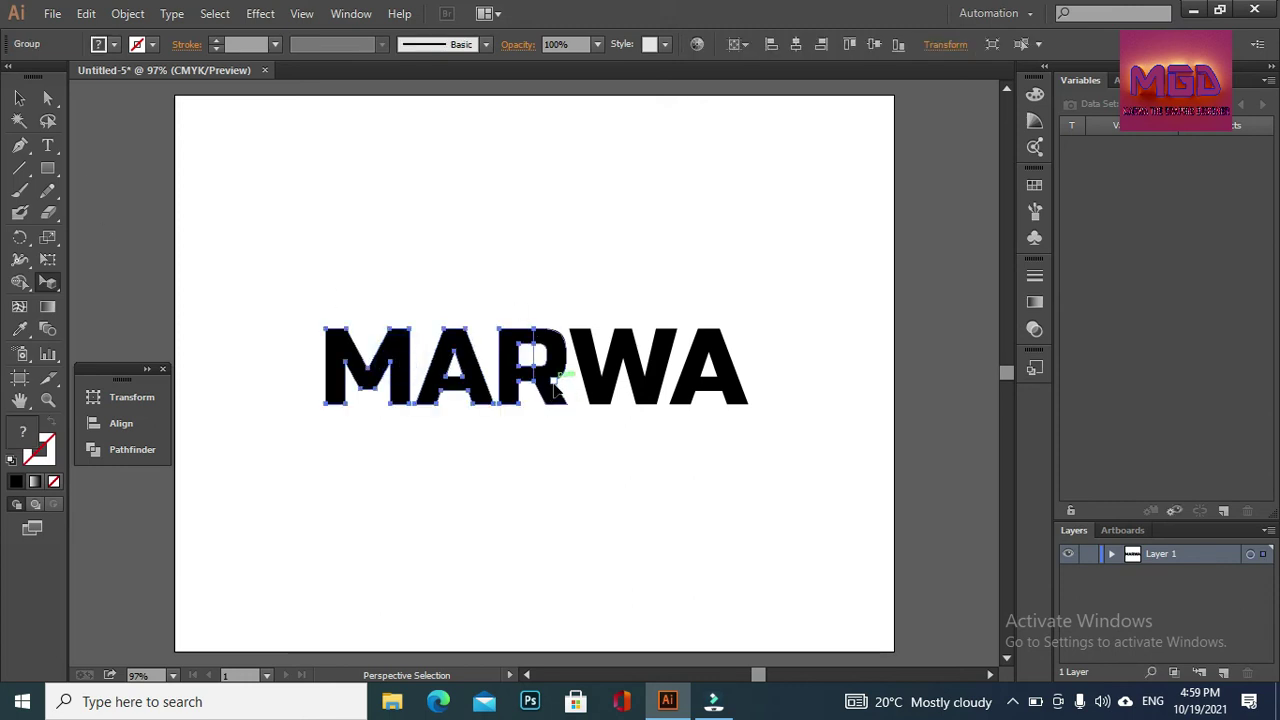
click(434, 298)
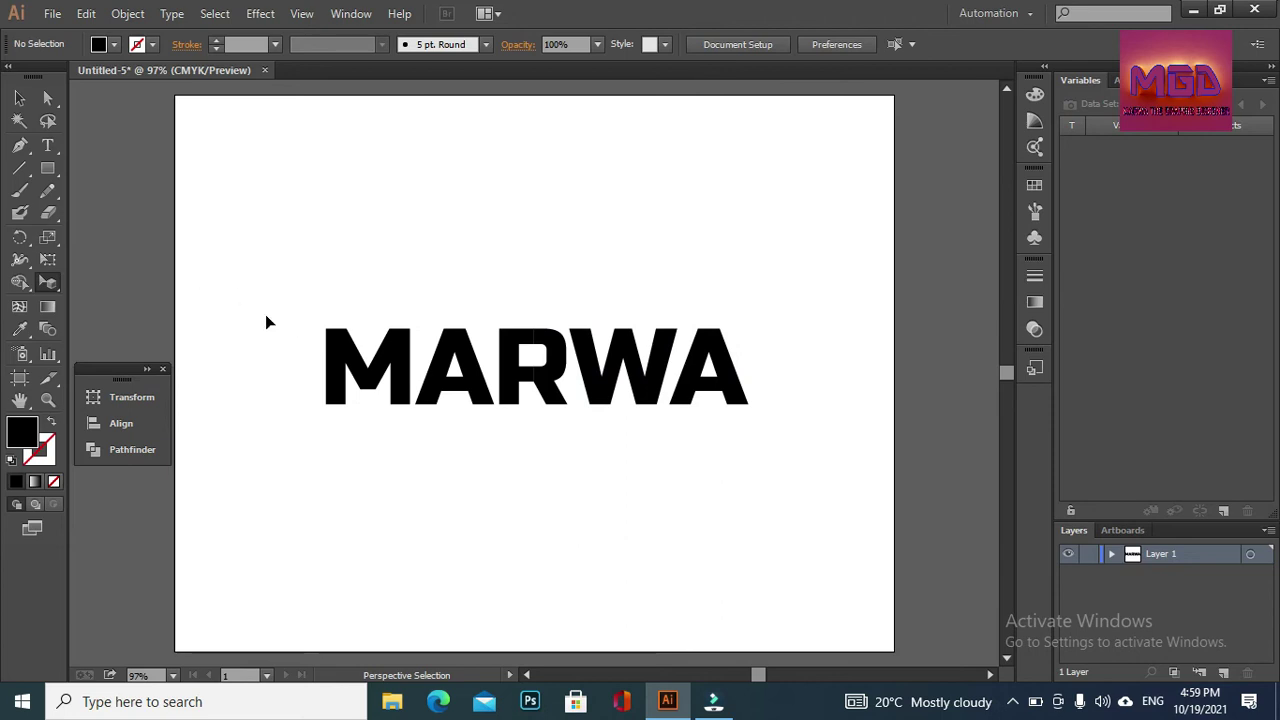
- With the Perspective Selection tool, select all the MARWA letters, then deselect them
click(44, 287)
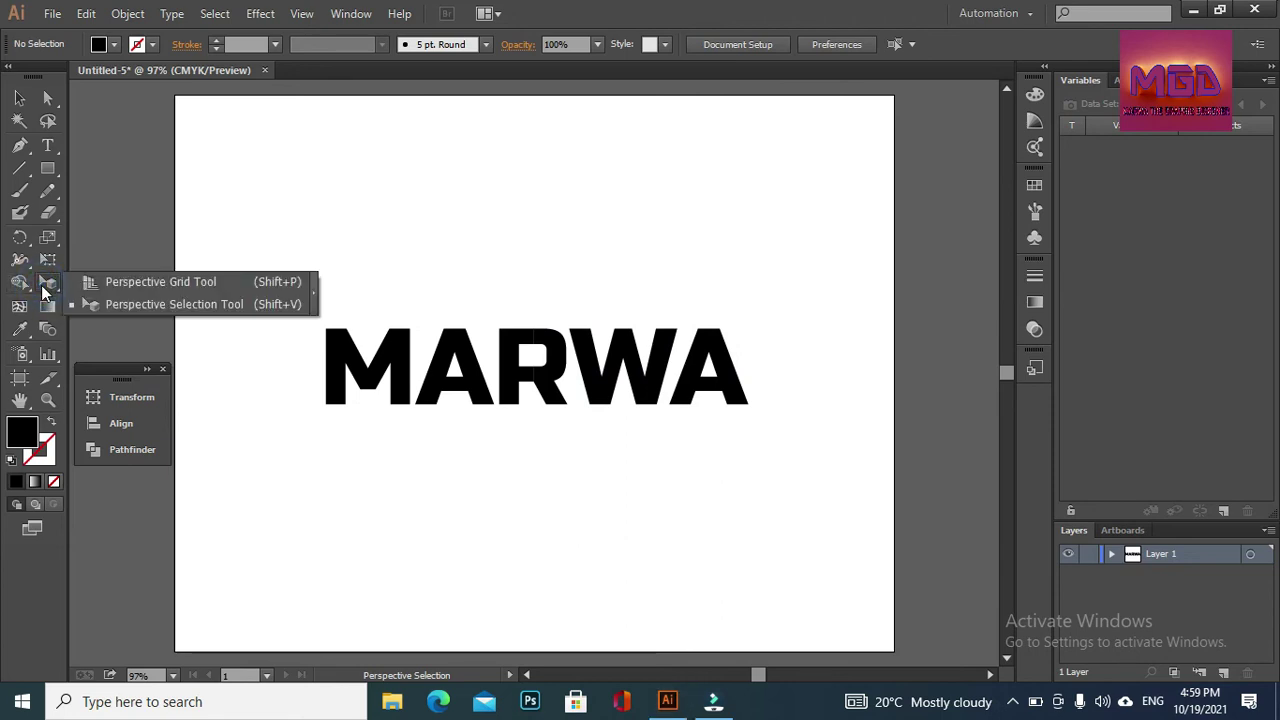
click(123, 303)
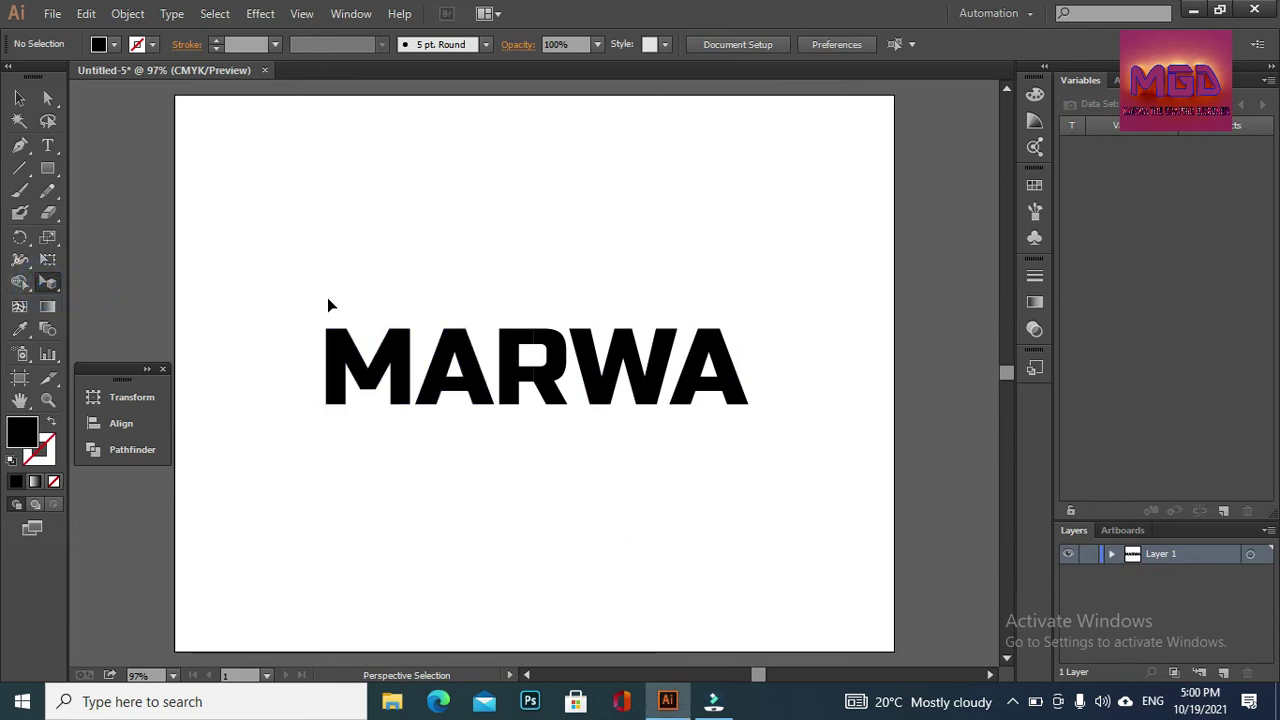
drag(328, 298, 694, 446)
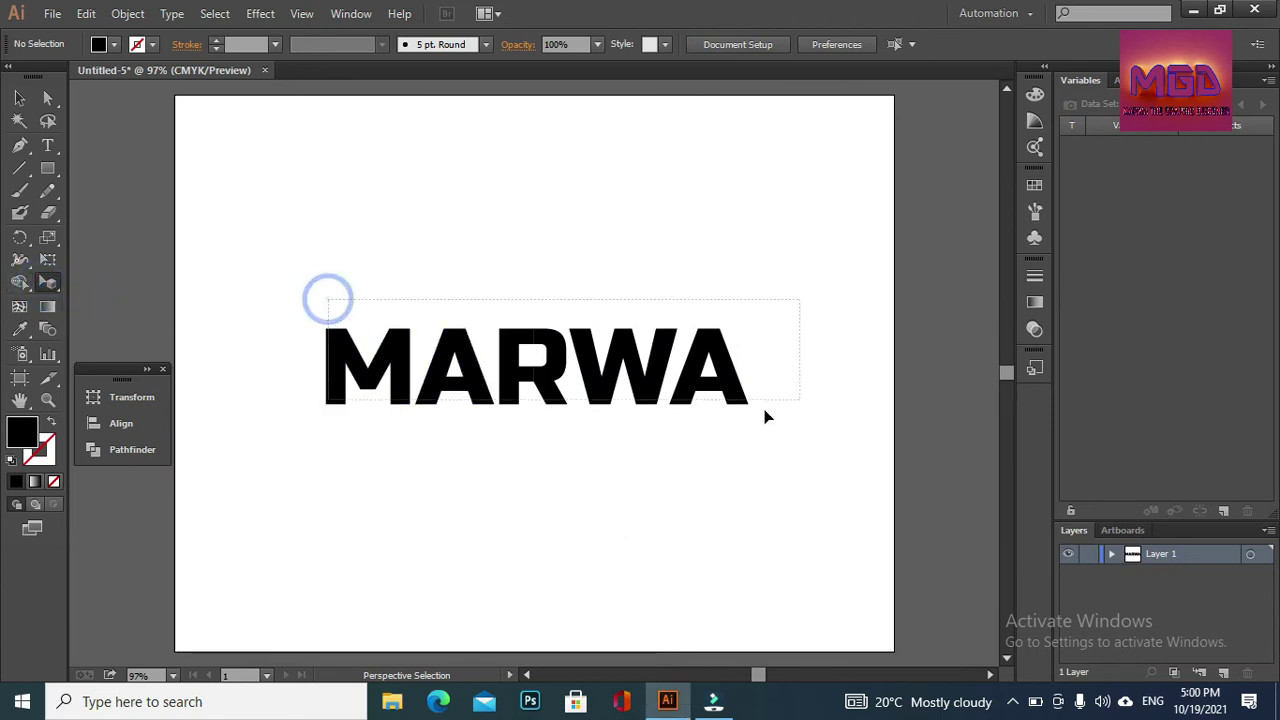
click(49, 281)
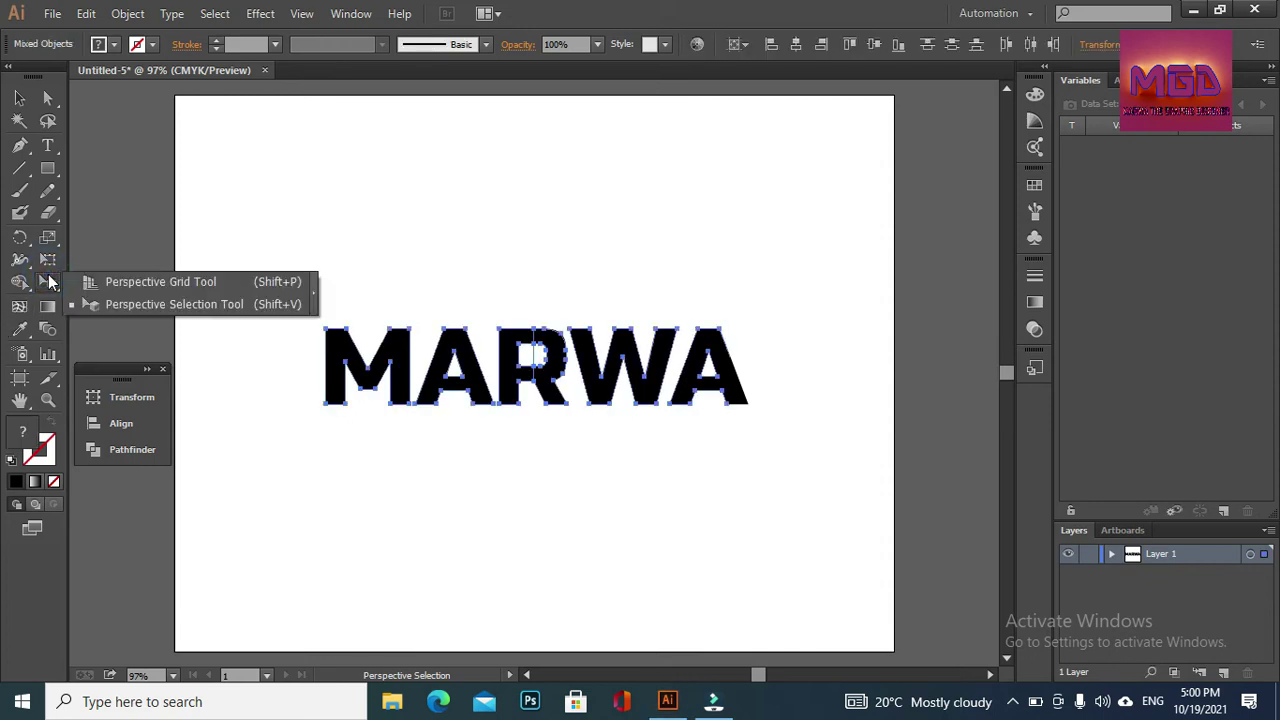
click(164, 301)
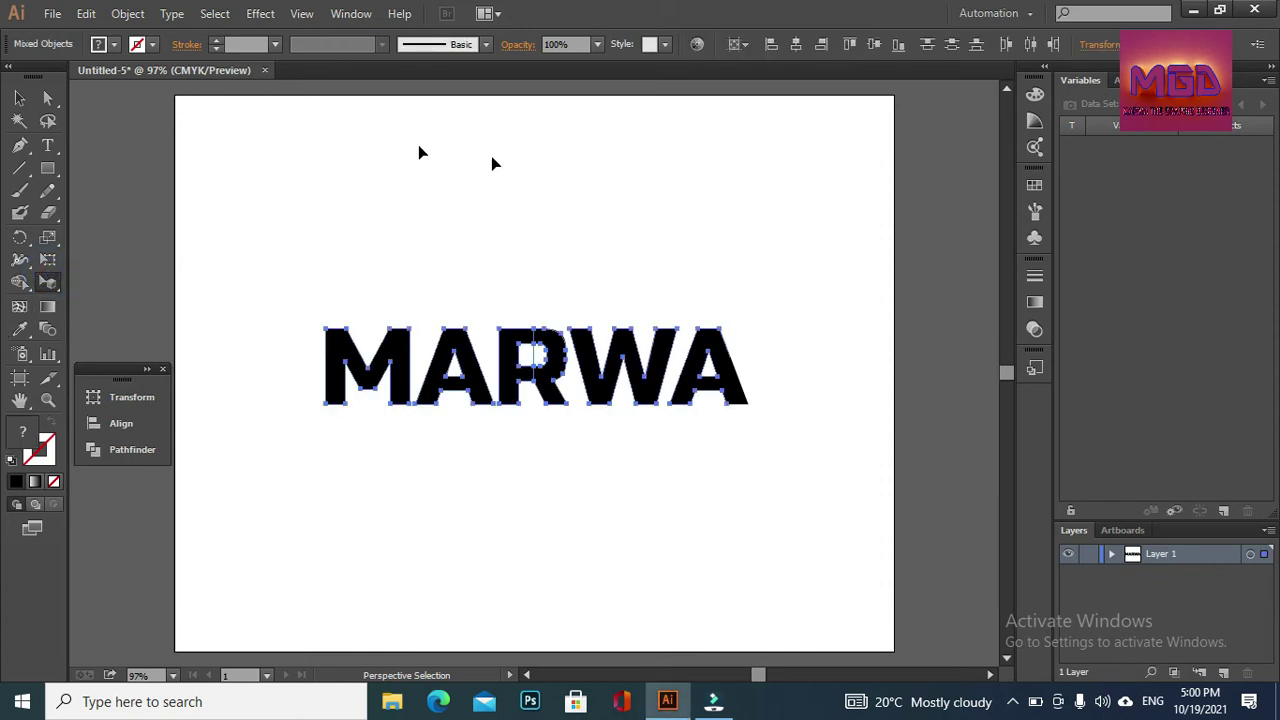
click(808, 396)
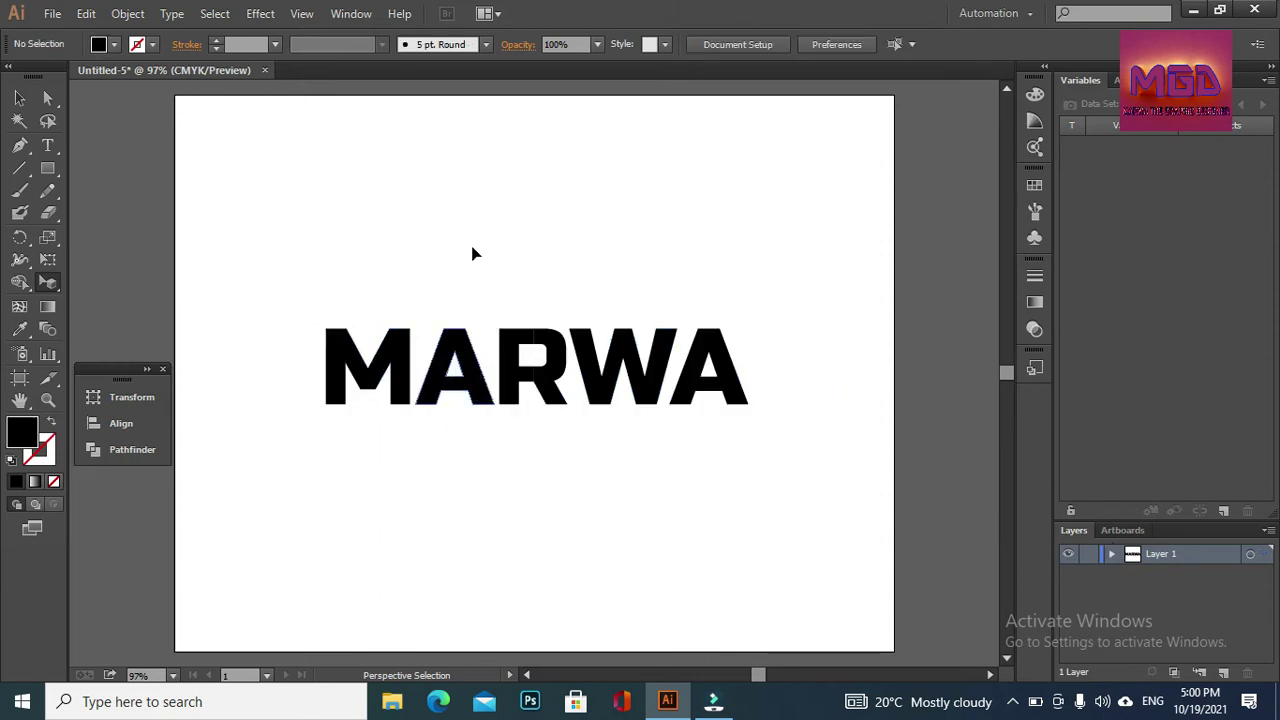
- Set the default fill to none and test-select the R-W-A group
click(116, 45)
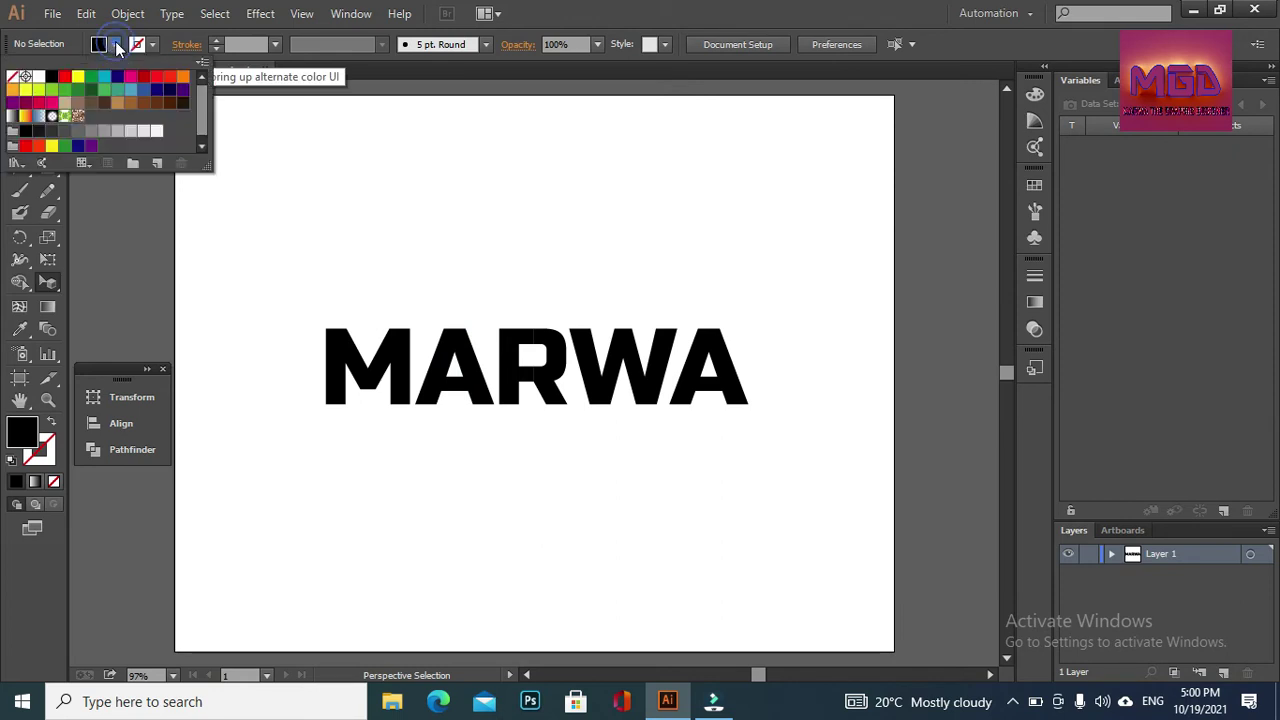
click(14, 78)
click(356, 246)
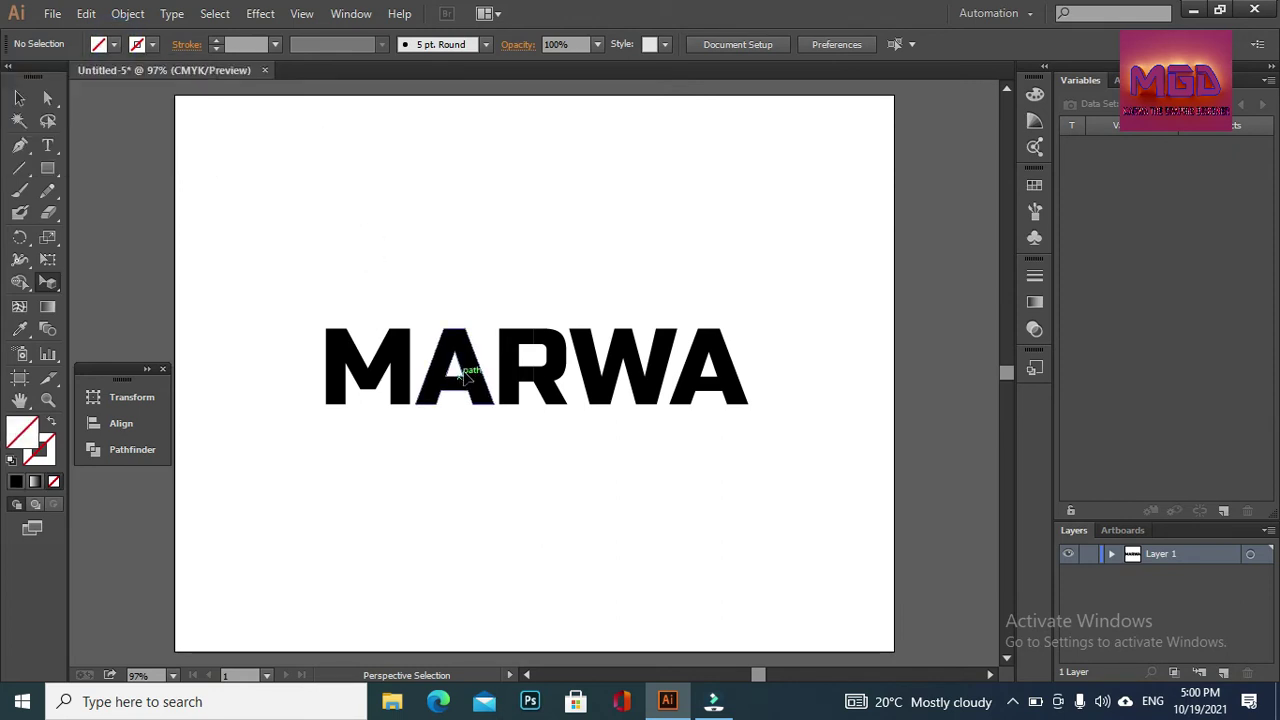
click(540, 370)
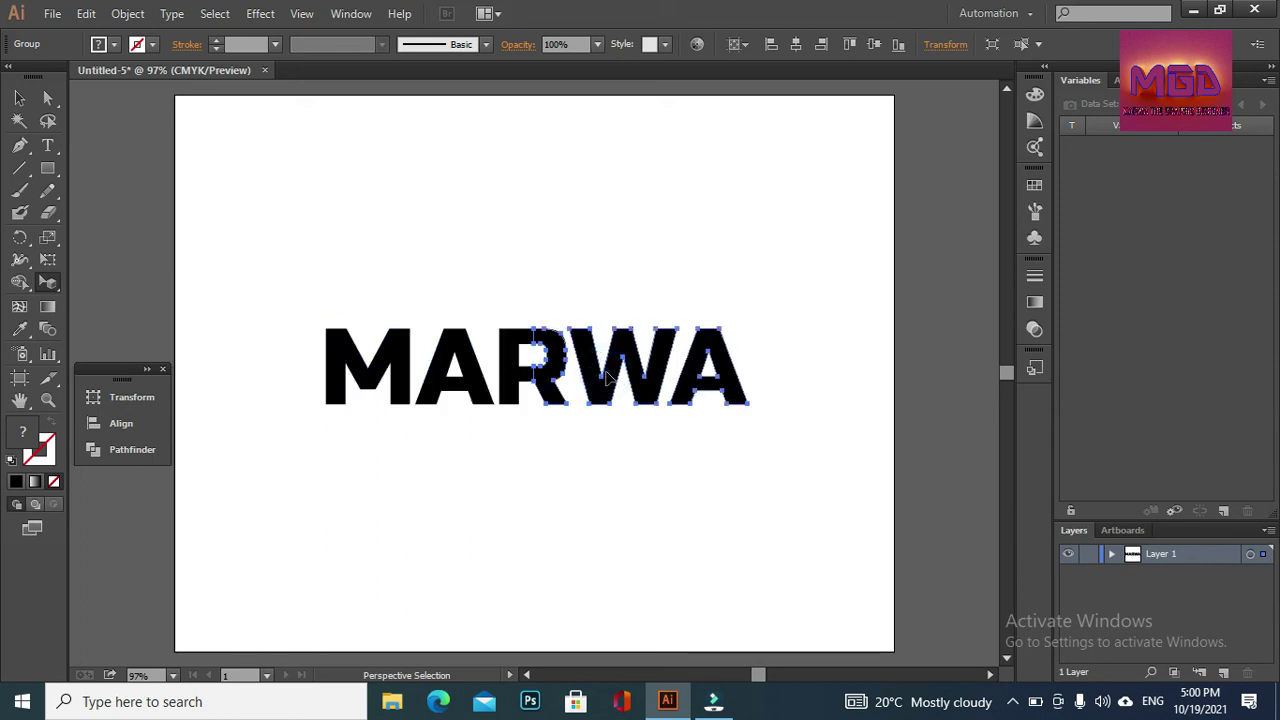
click(238, 317)
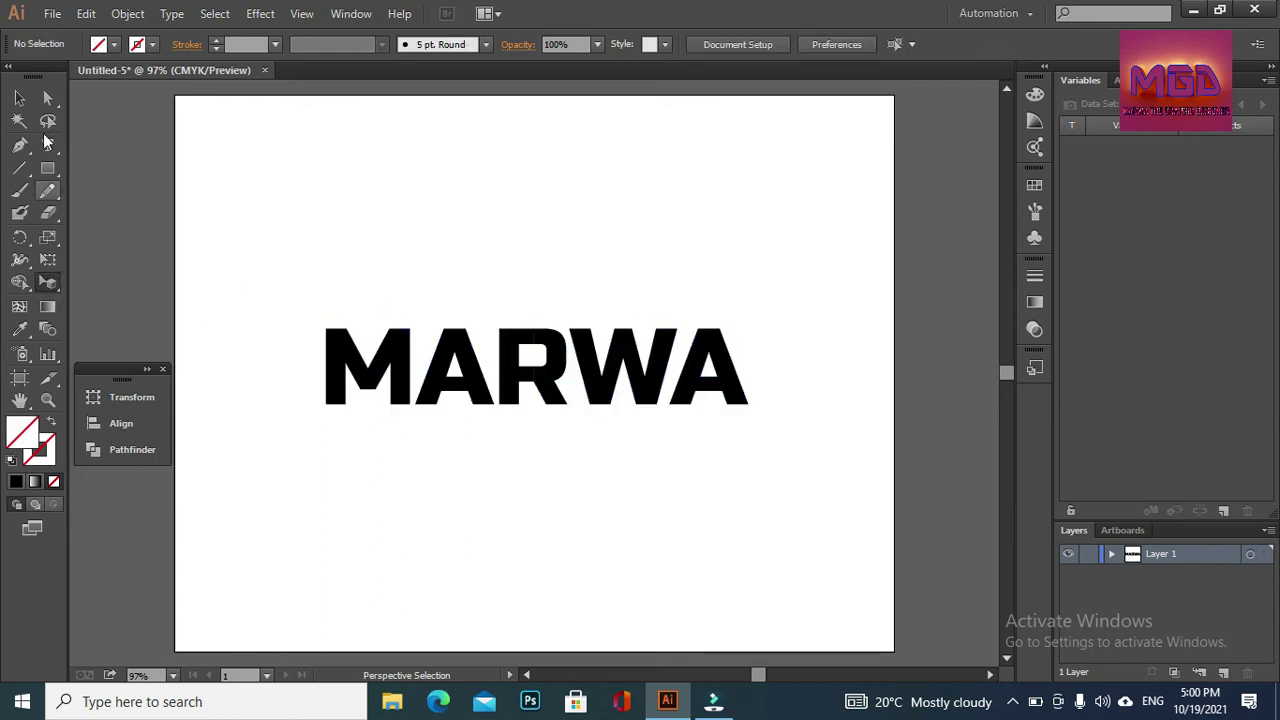
- Use the Perspective Selection tool to select the M-A-R group, then the R-W-A group
click(22, 97)
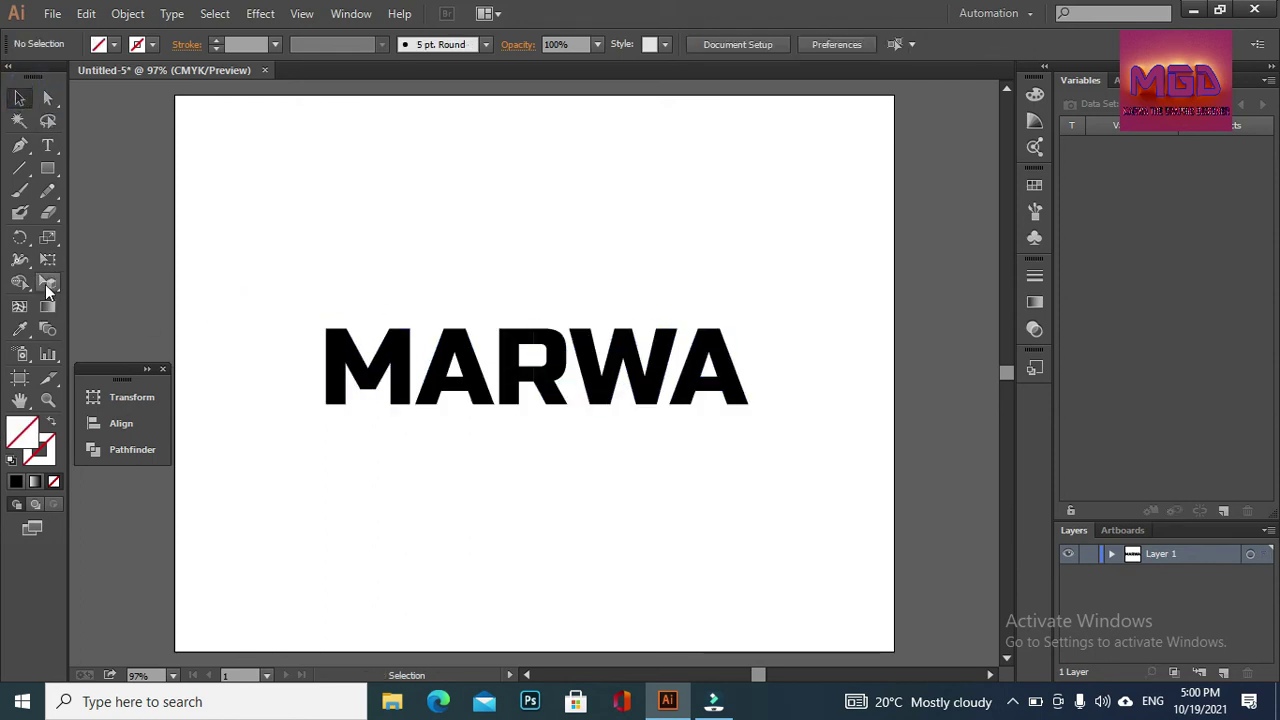
drag(46, 287, 148, 297)
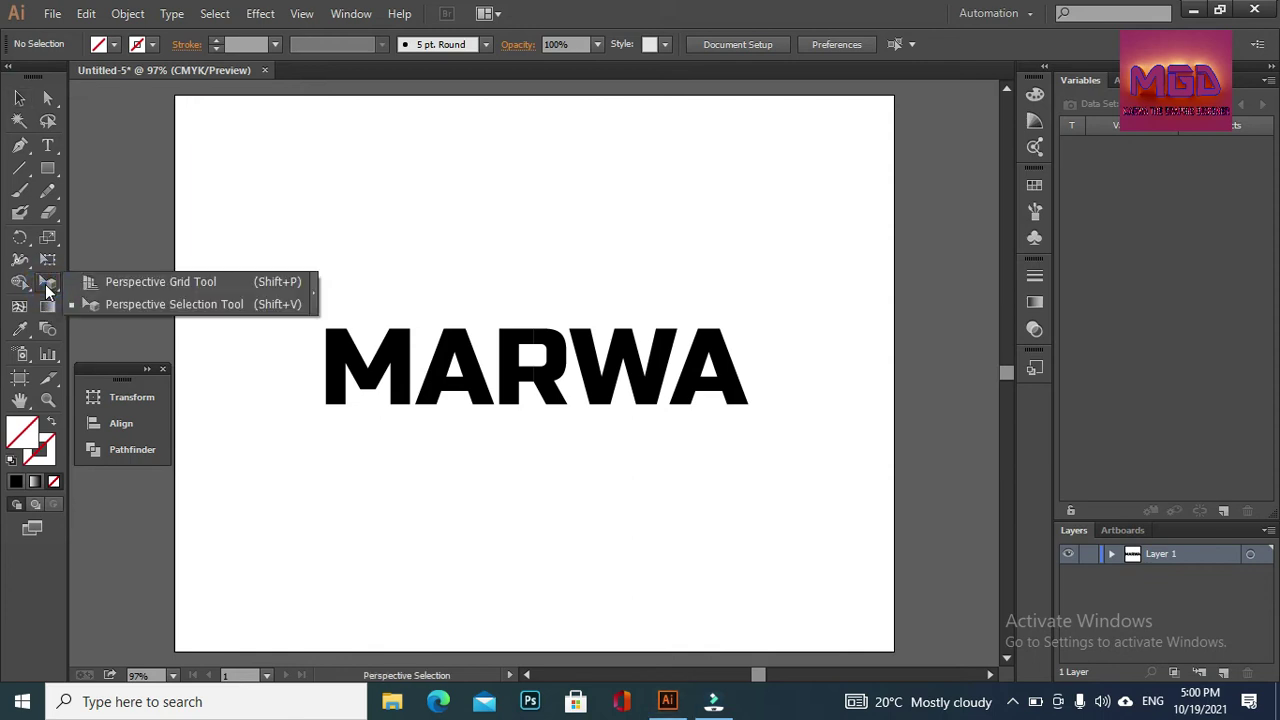
click(148, 300)
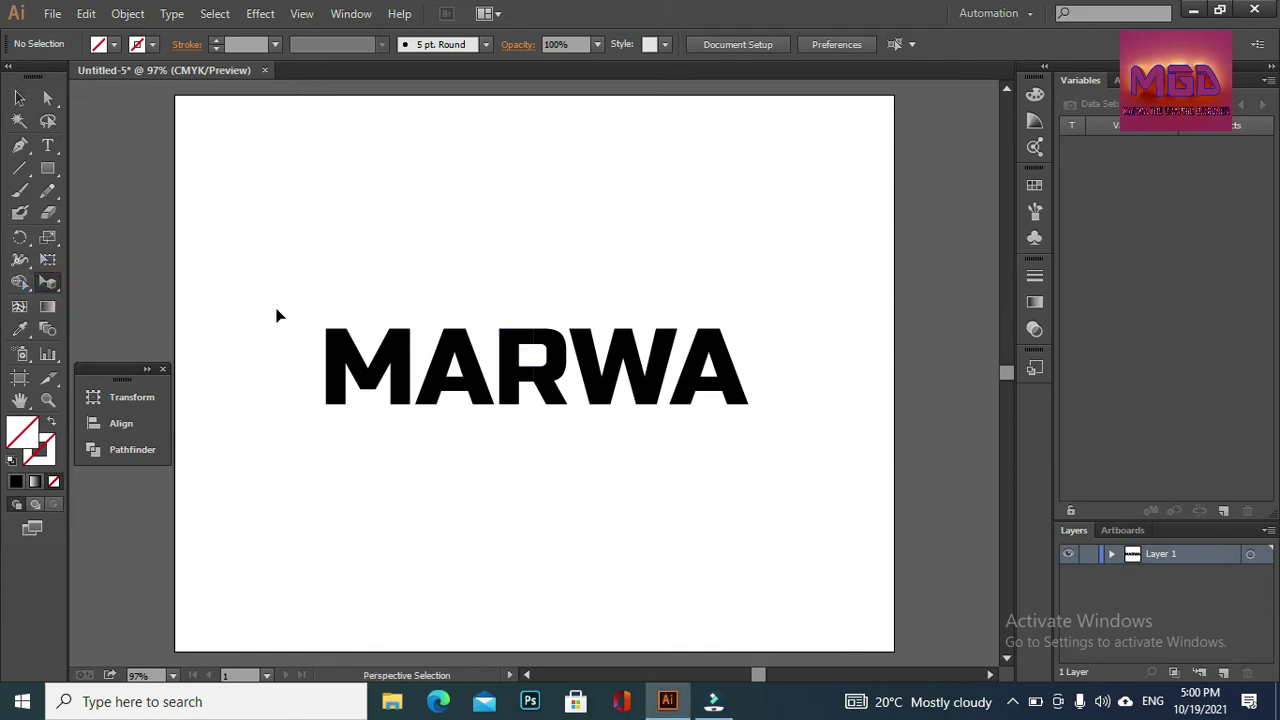
click(398, 368)
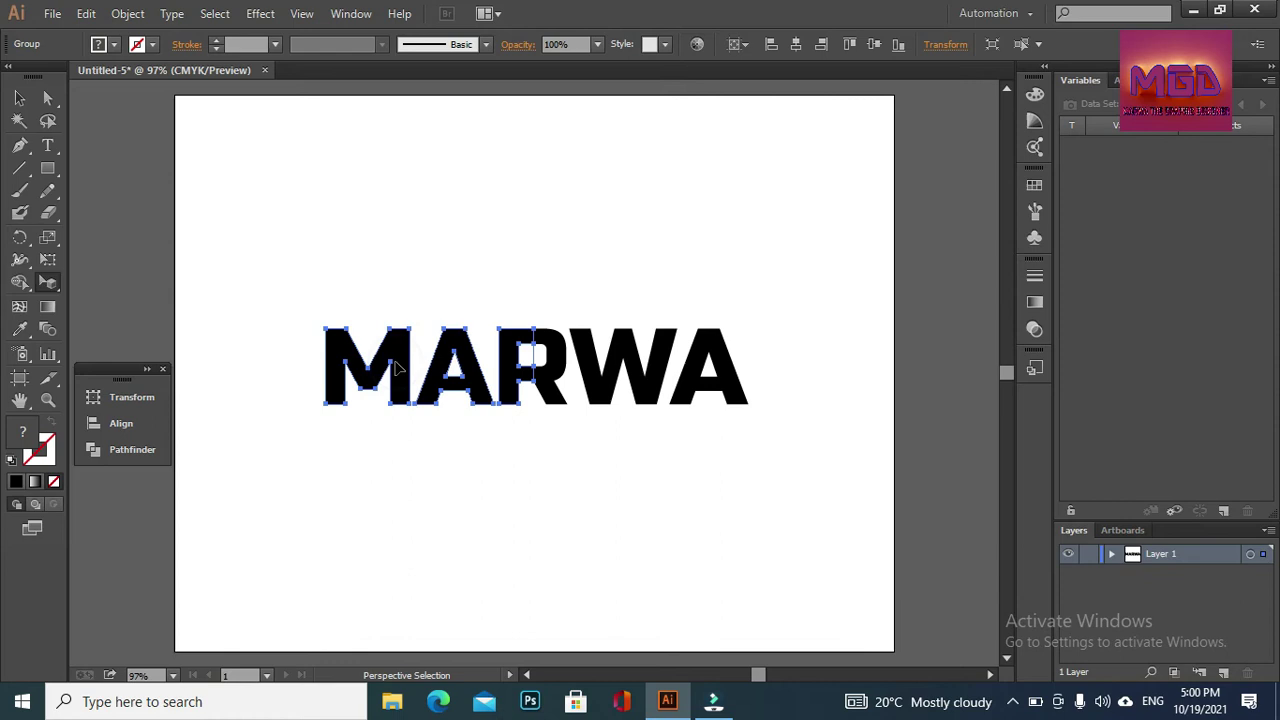
click(559, 385)
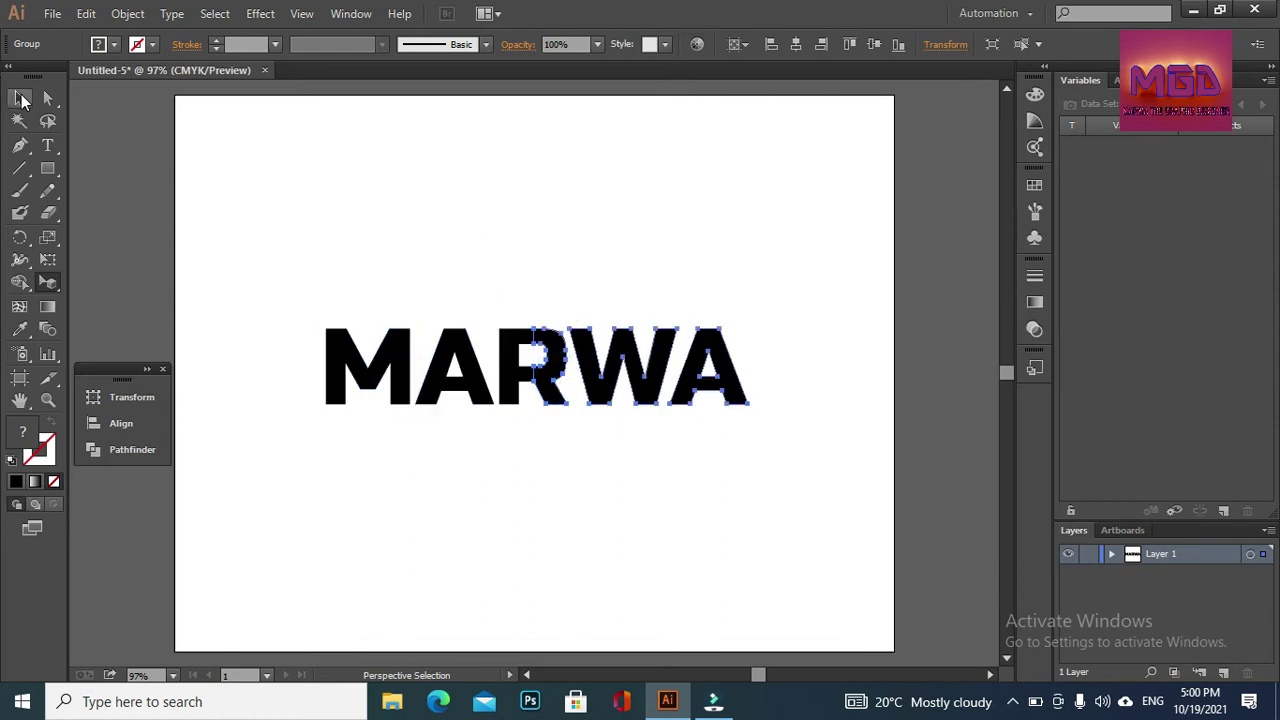
click(19, 97)
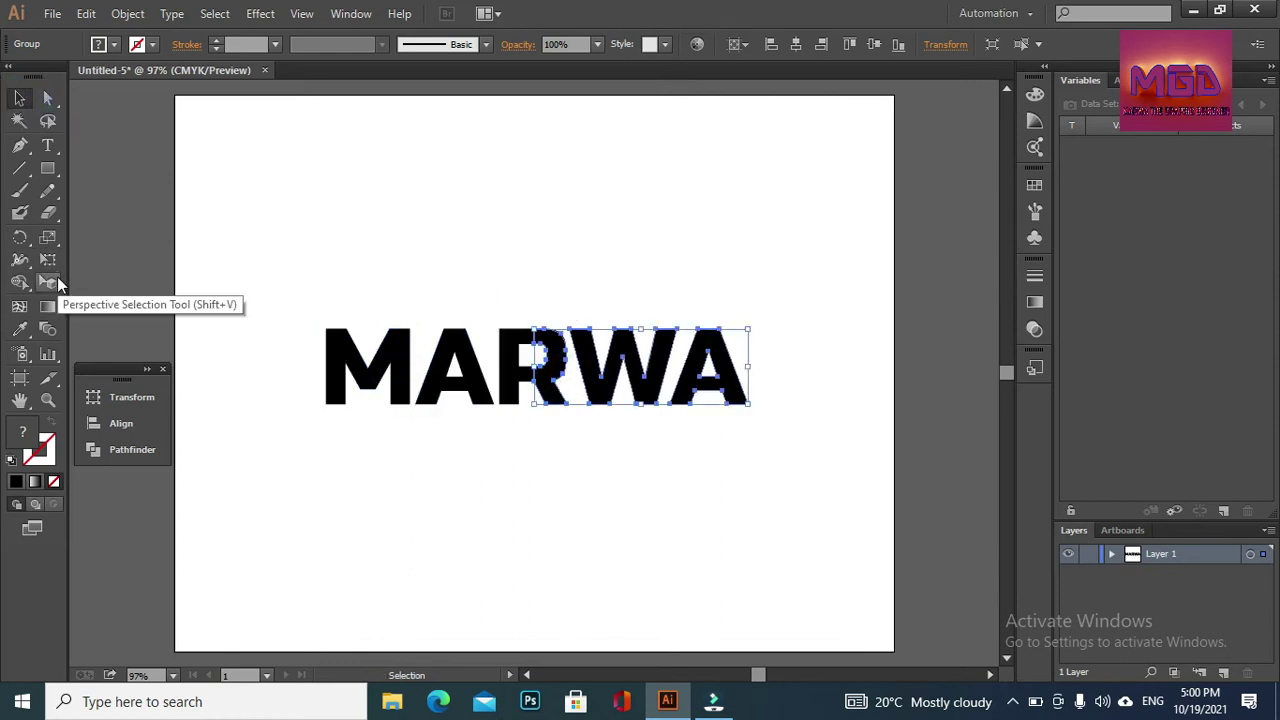
- Display the perspective grid over the artboard, toggling it off and back on
drag(57, 283, 88, 280)
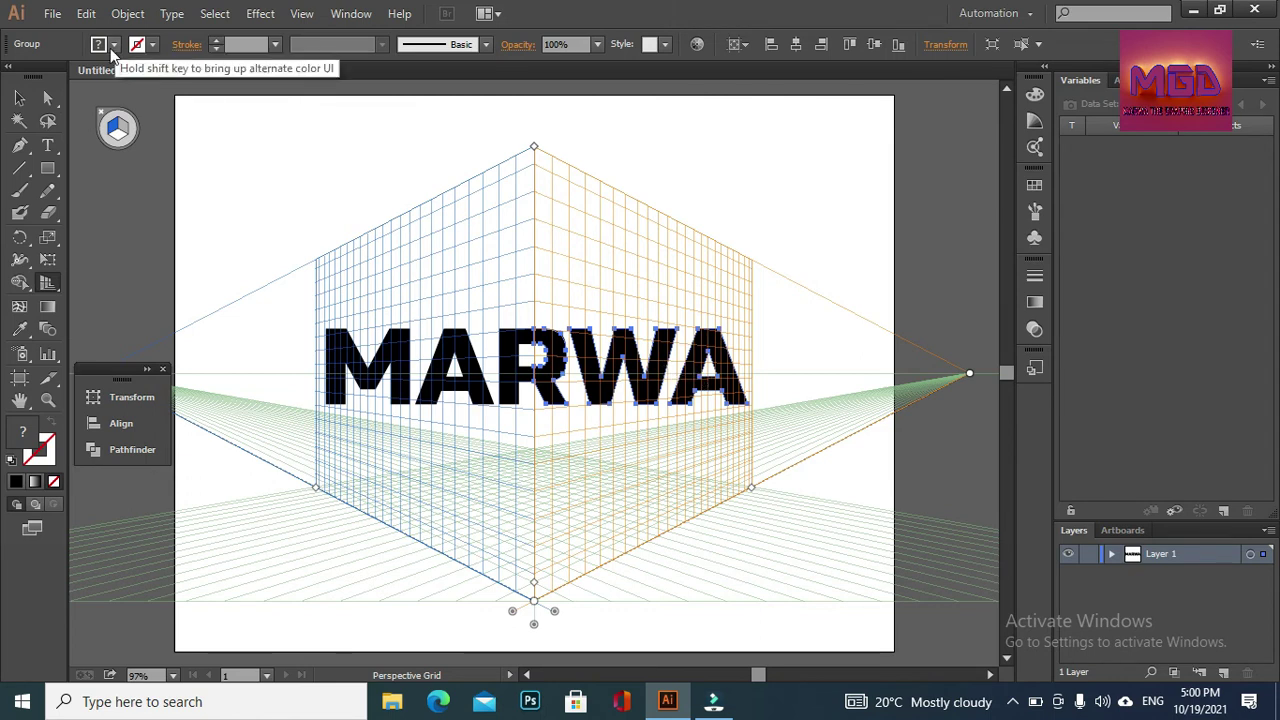
key(shift+v)
click(103, 117)
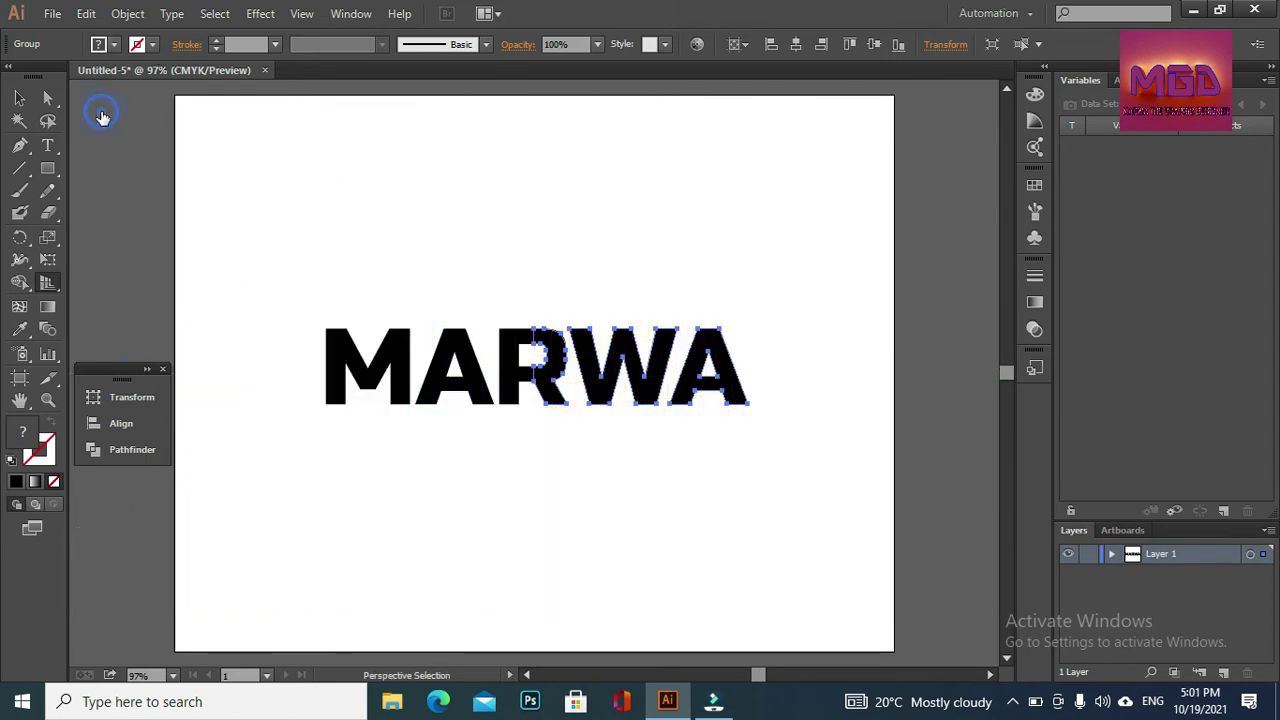
click(19, 97)
click(305, 268)
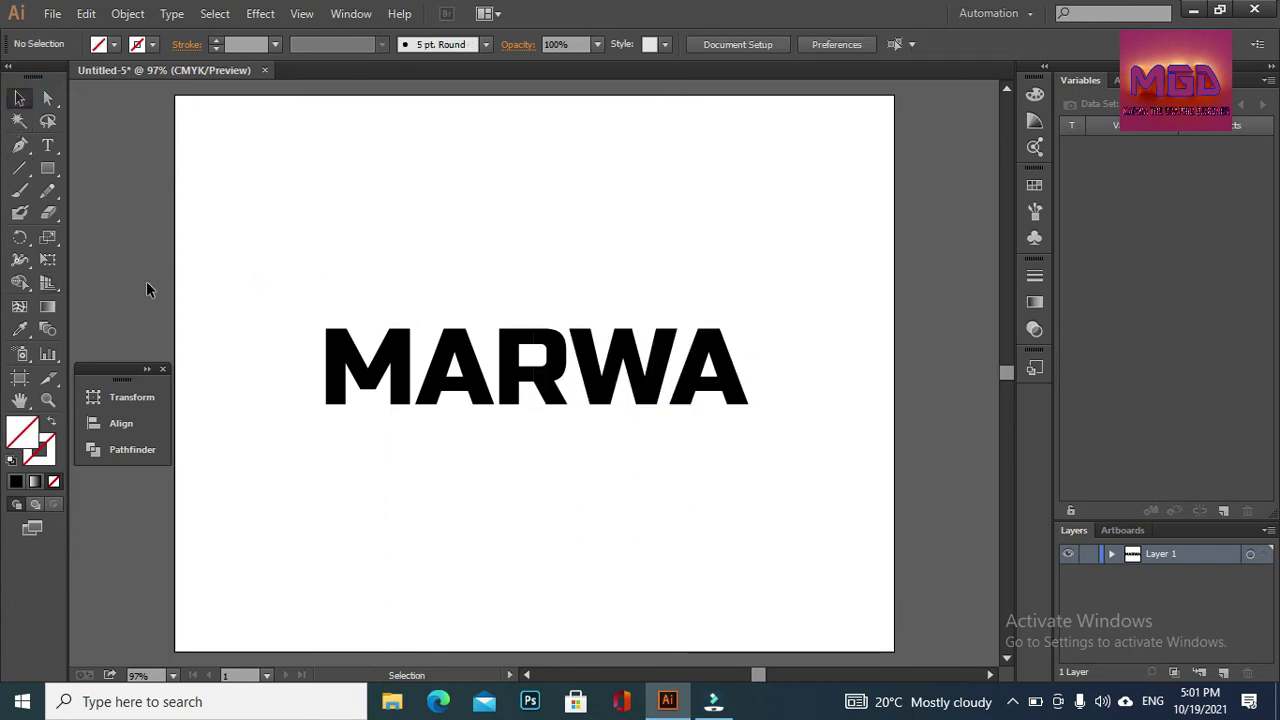
click(47, 283)
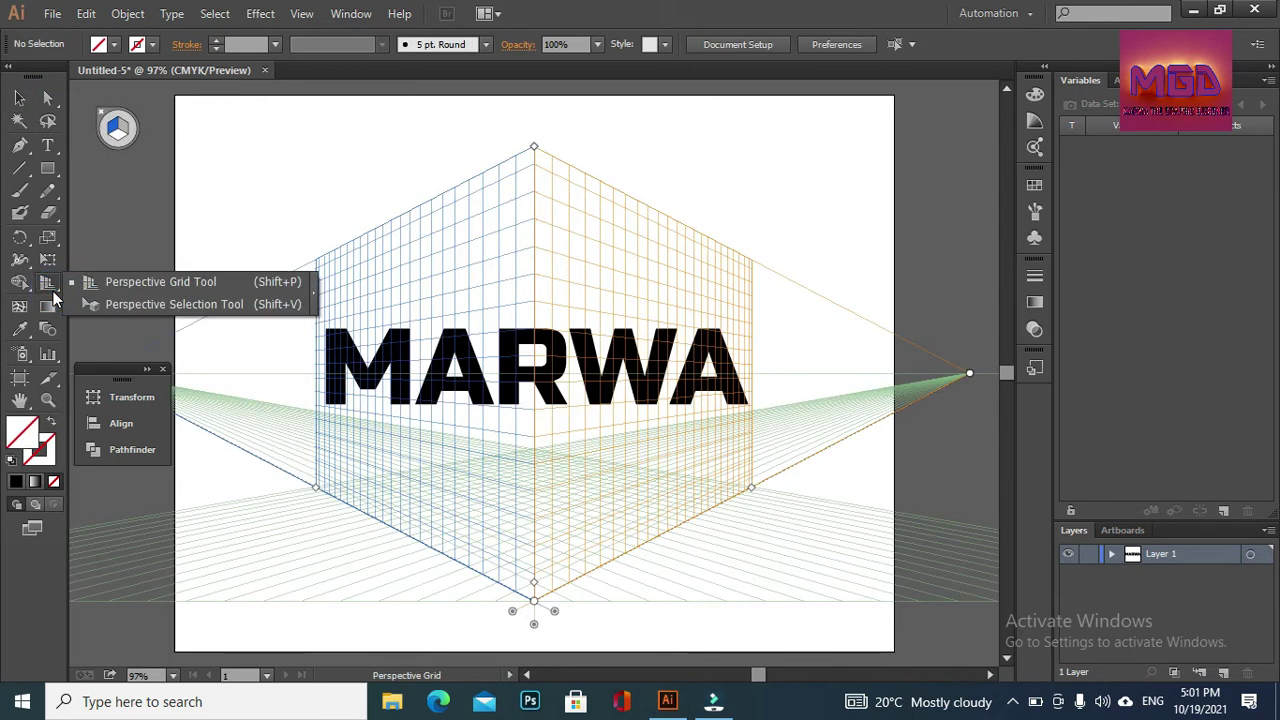
- Place the MA letters on the left perspective plane and RWA on the right plane
click(154, 308)
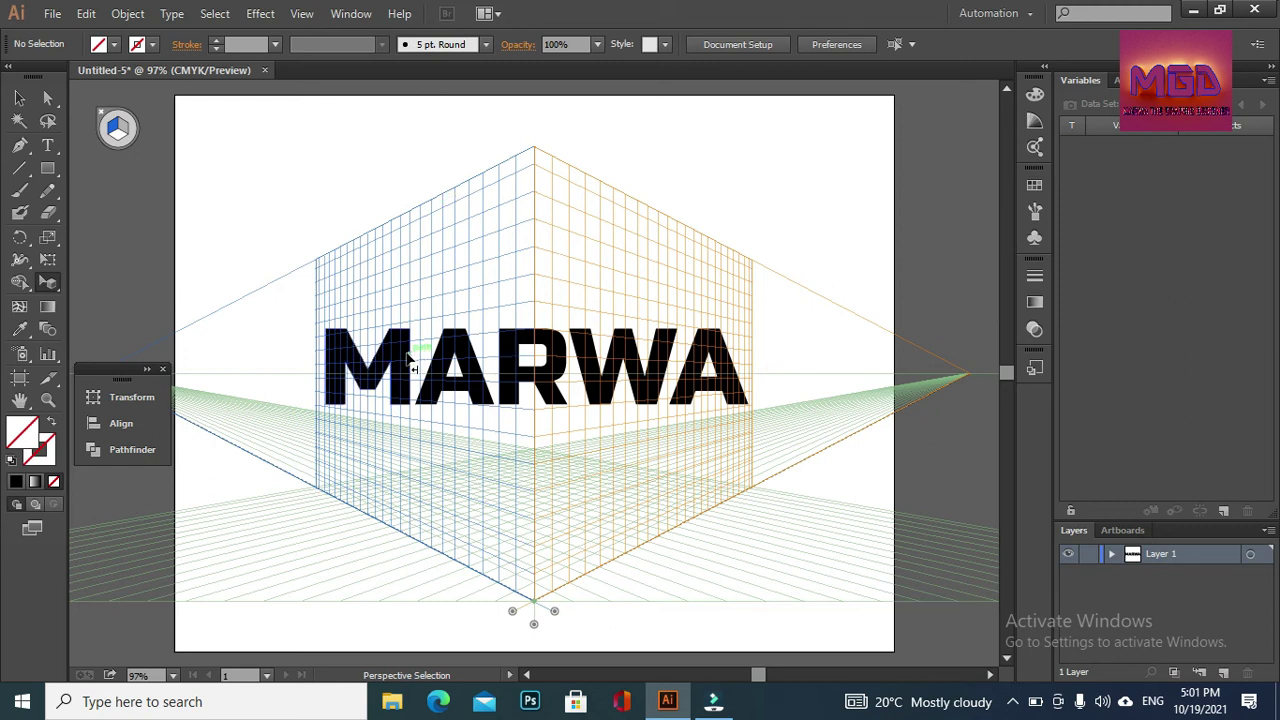
drag(409, 366, 470, 370)
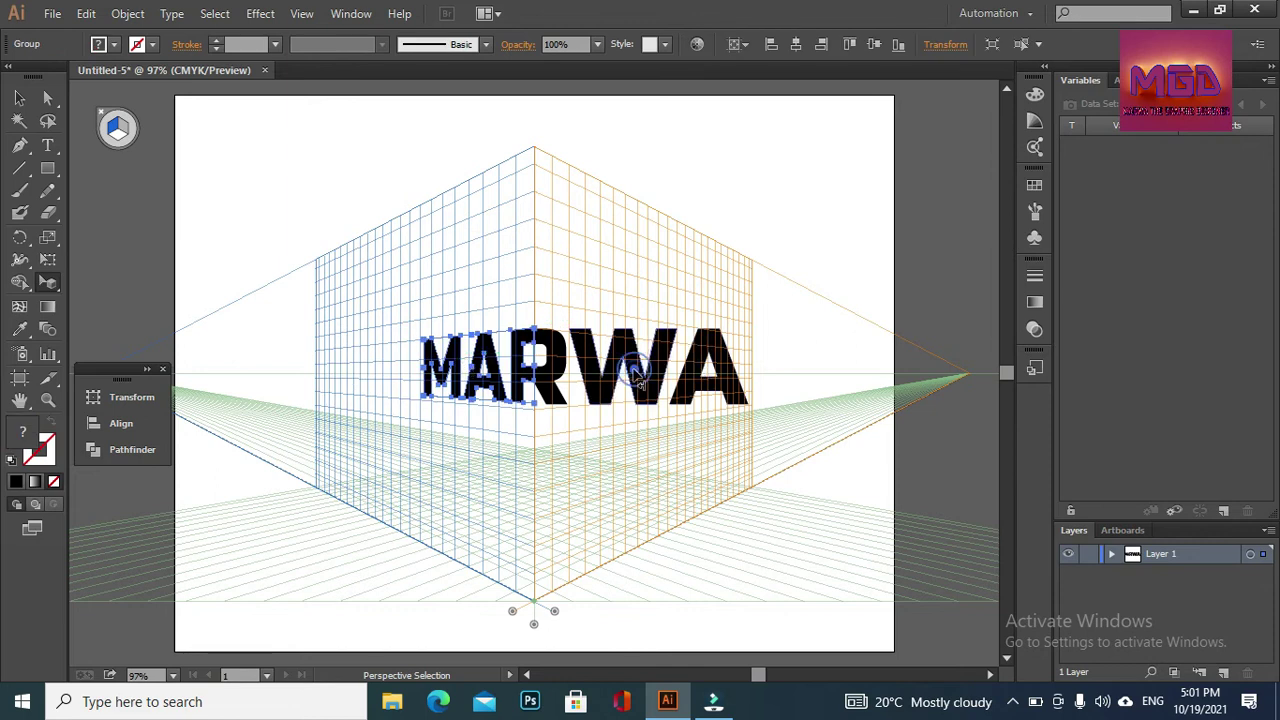
drag(632, 382, 624, 385)
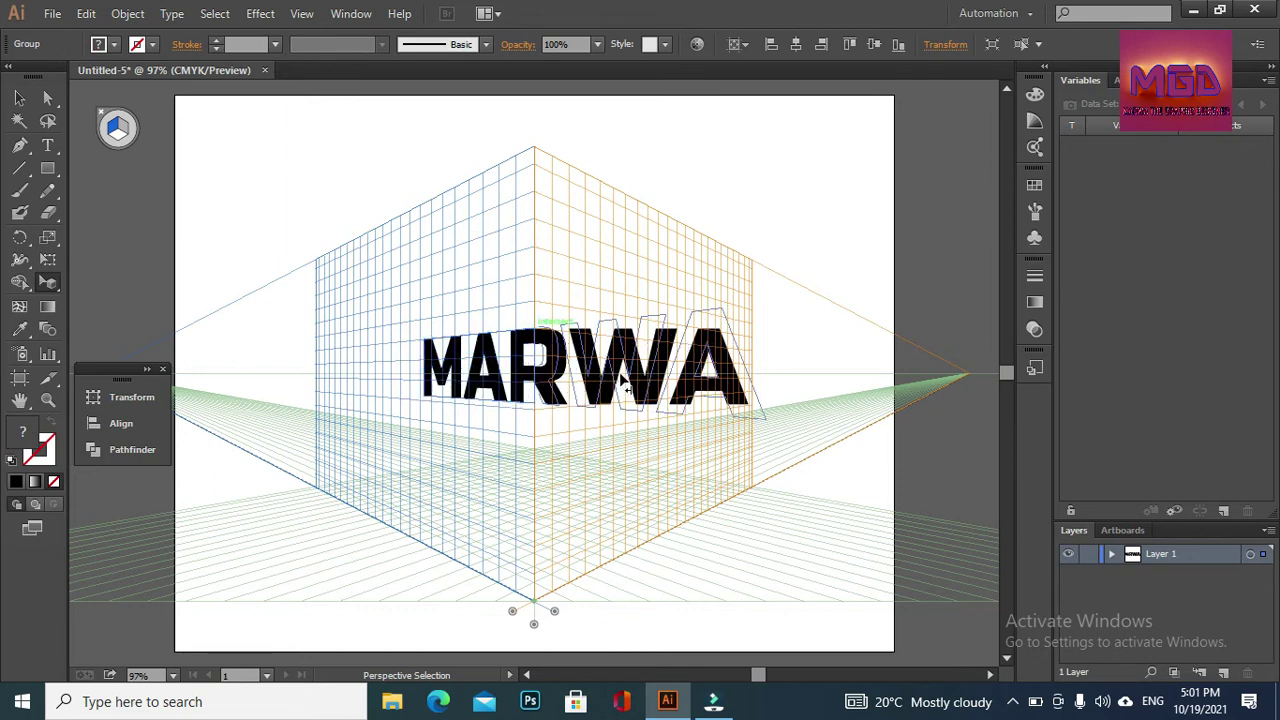
key(ctrl+z)
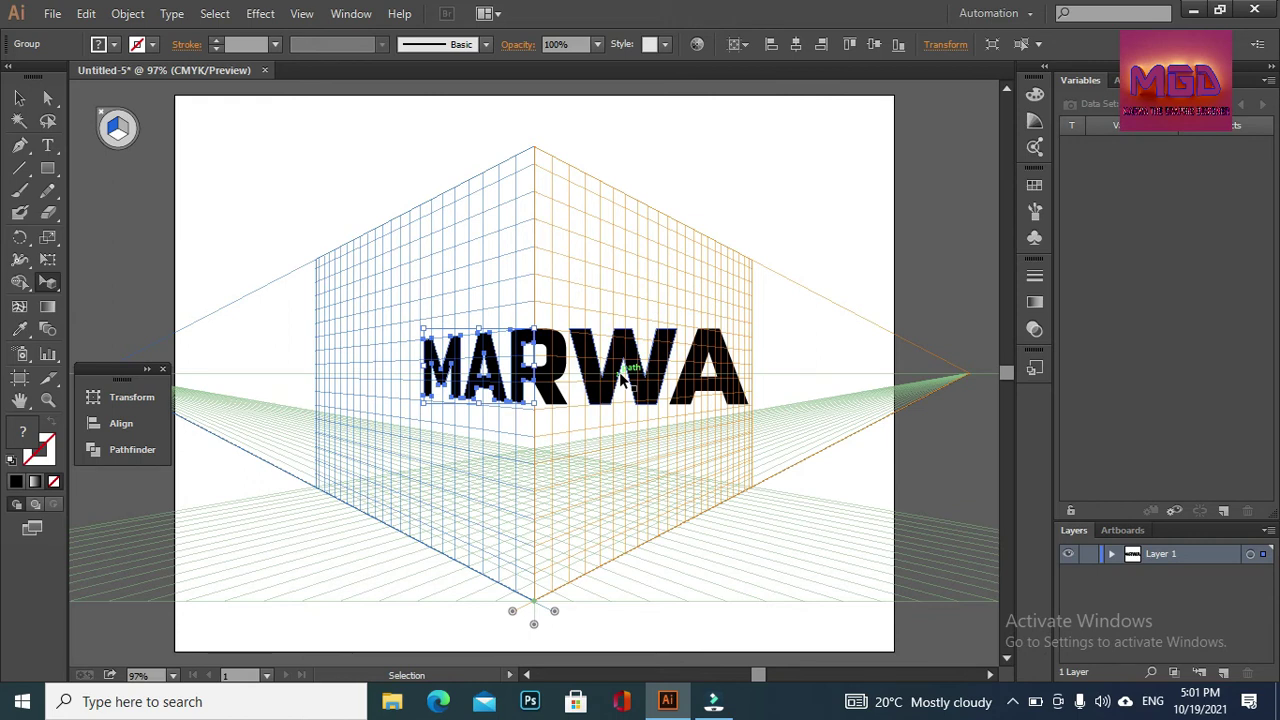
key(shift+v)
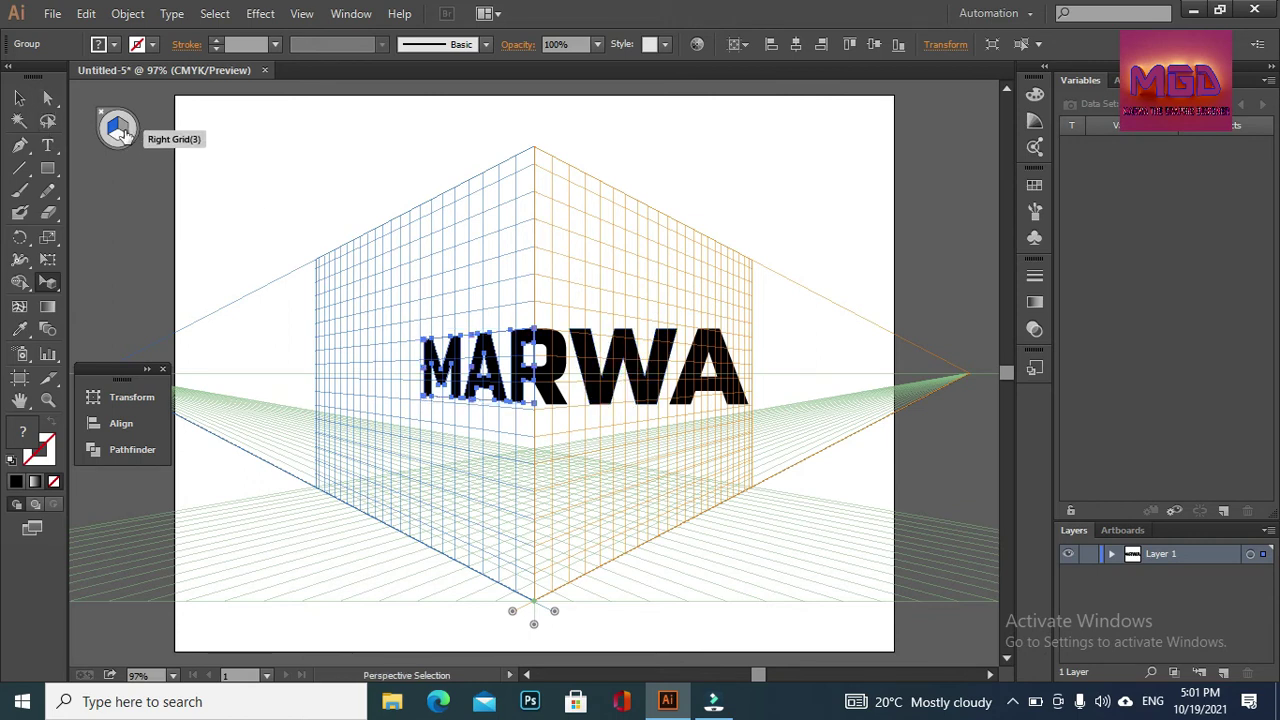
click(120, 132)
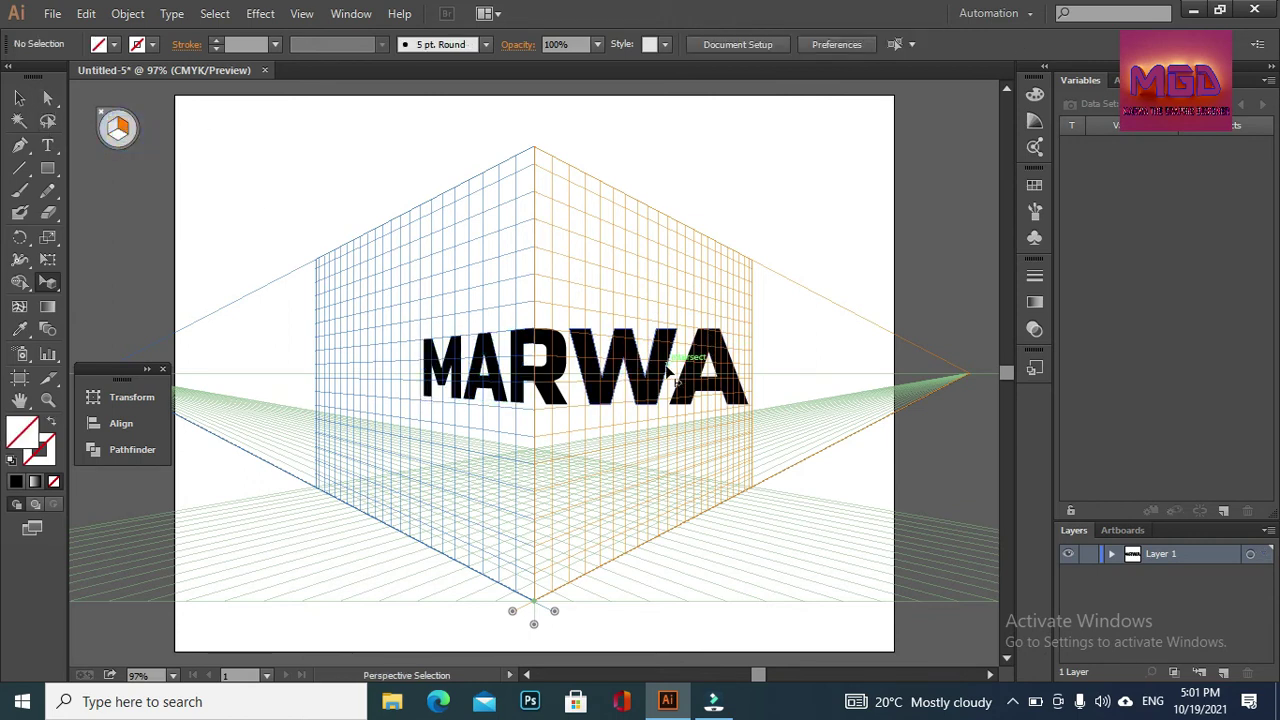
mouse_move(668, 370)
mouse_down()
mouse_move(624, 385)
mouse_move(704, 360)
mouse_up()
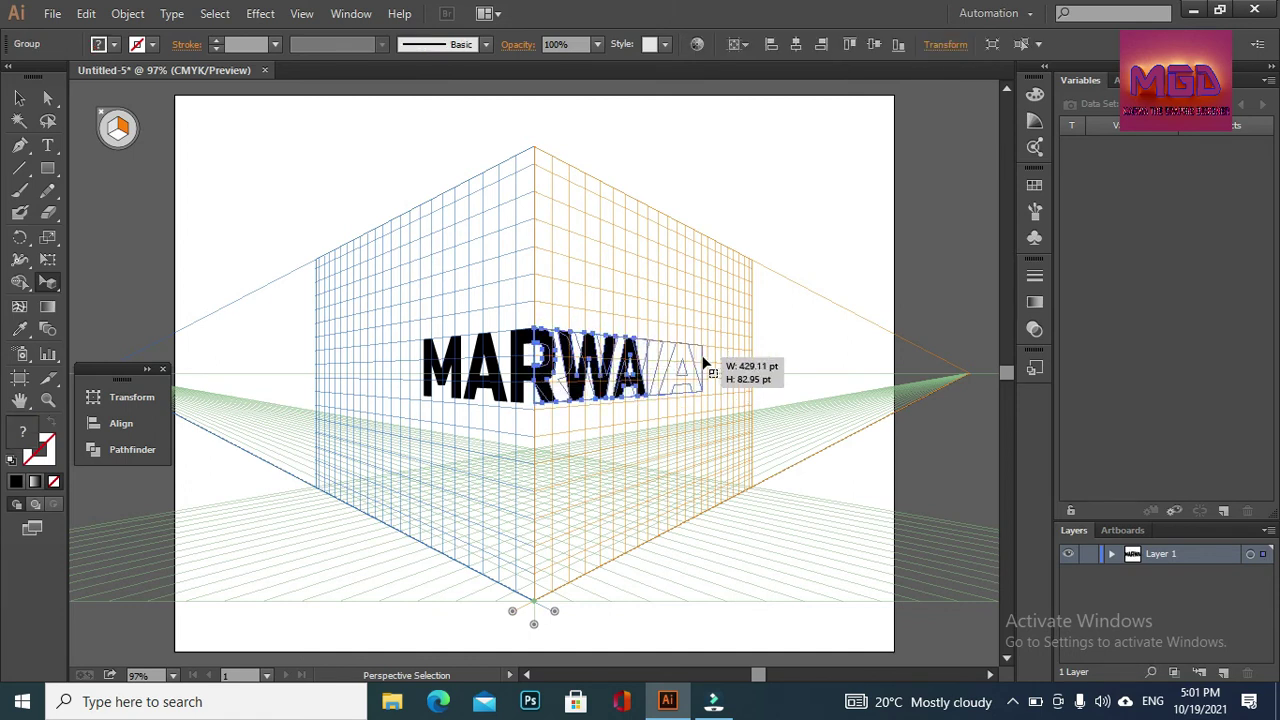
- Stretch MA further left, hide the grid, and group all the MARWA letters
click(430, 379)
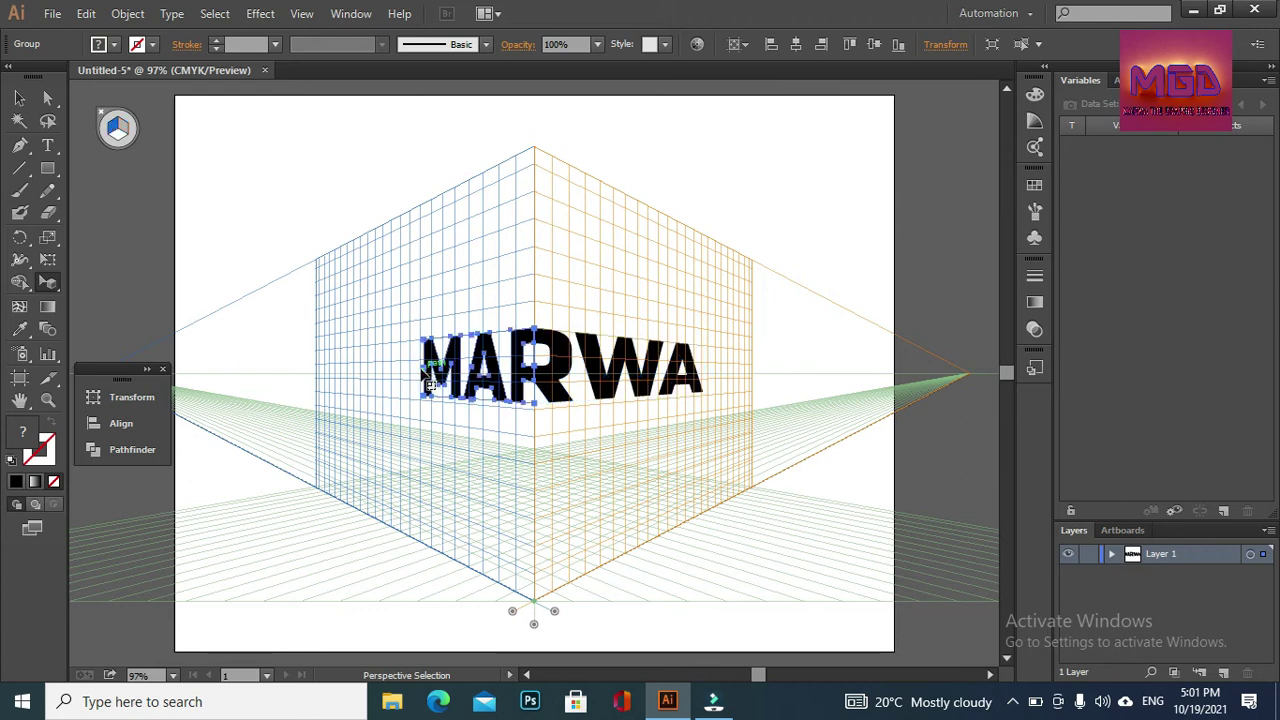
drag(430, 380, 378, 385)
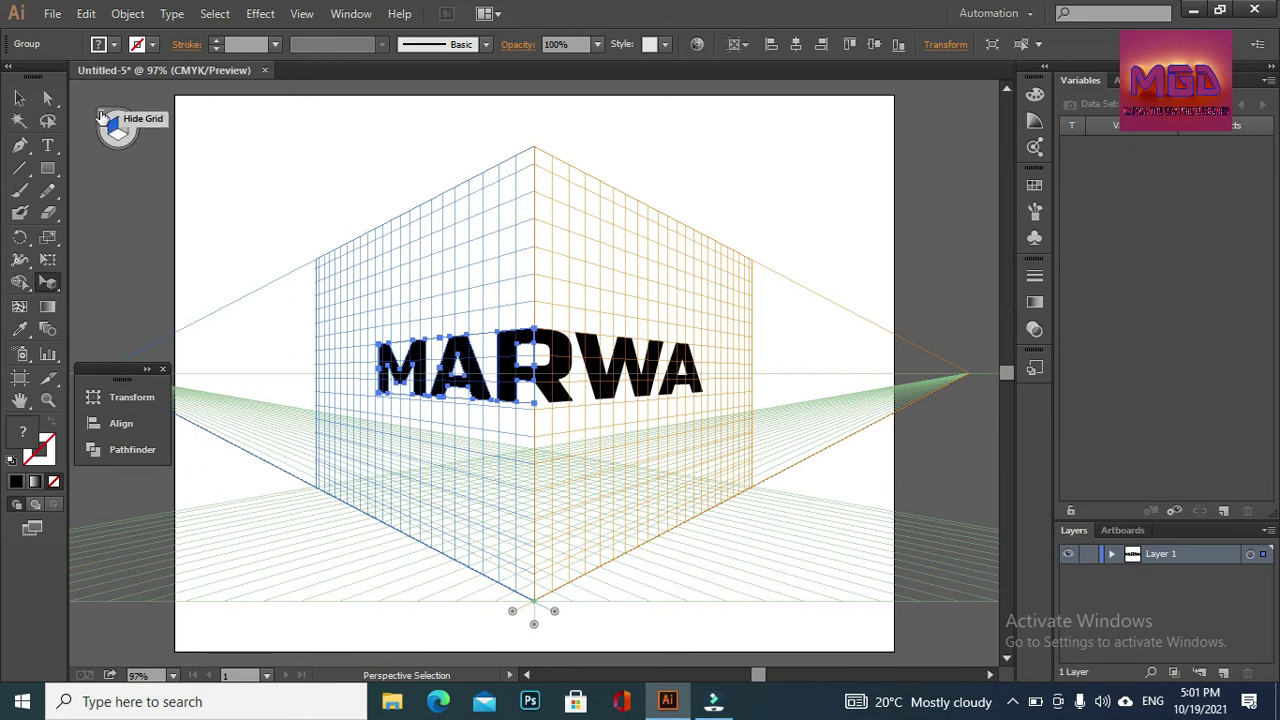
click(102, 117)
drag(397, 273, 617, 437)
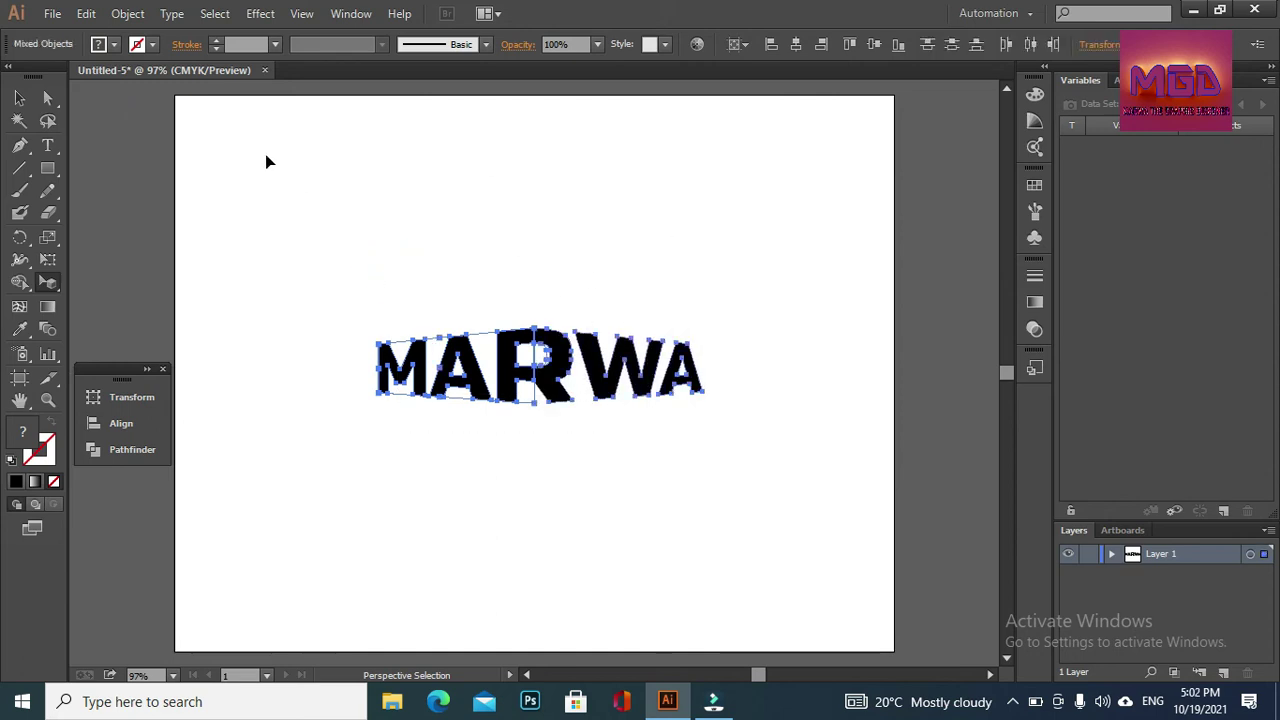
right_click(473, 360)
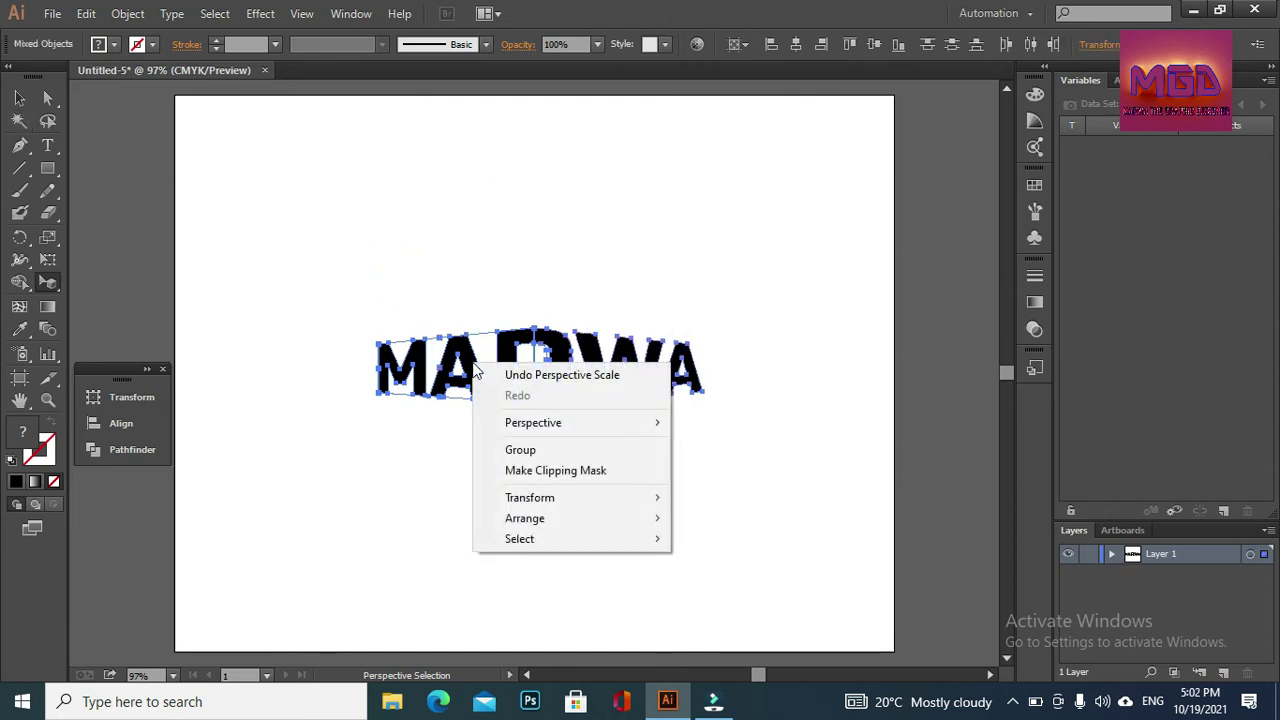
click(519, 449)
click(517, 290)
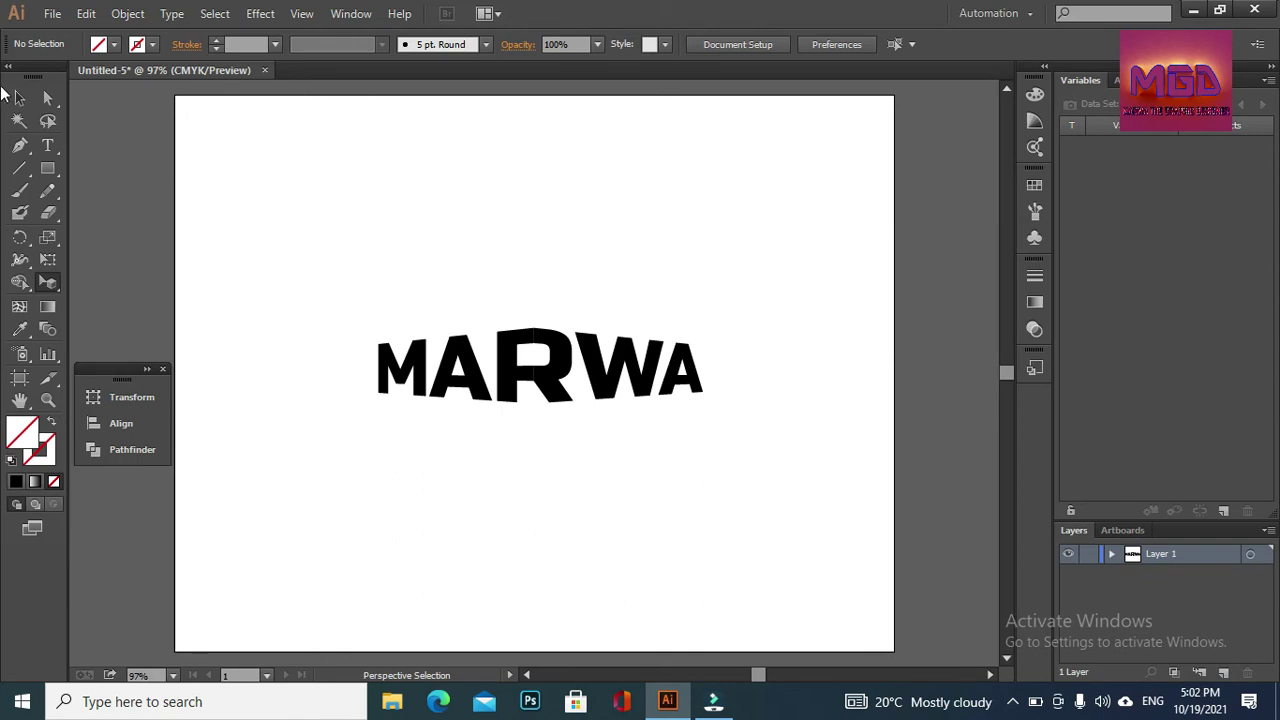
- Draw a magenta rectangle covering the whole artboard and send it behind the lettering
click(48, 170)
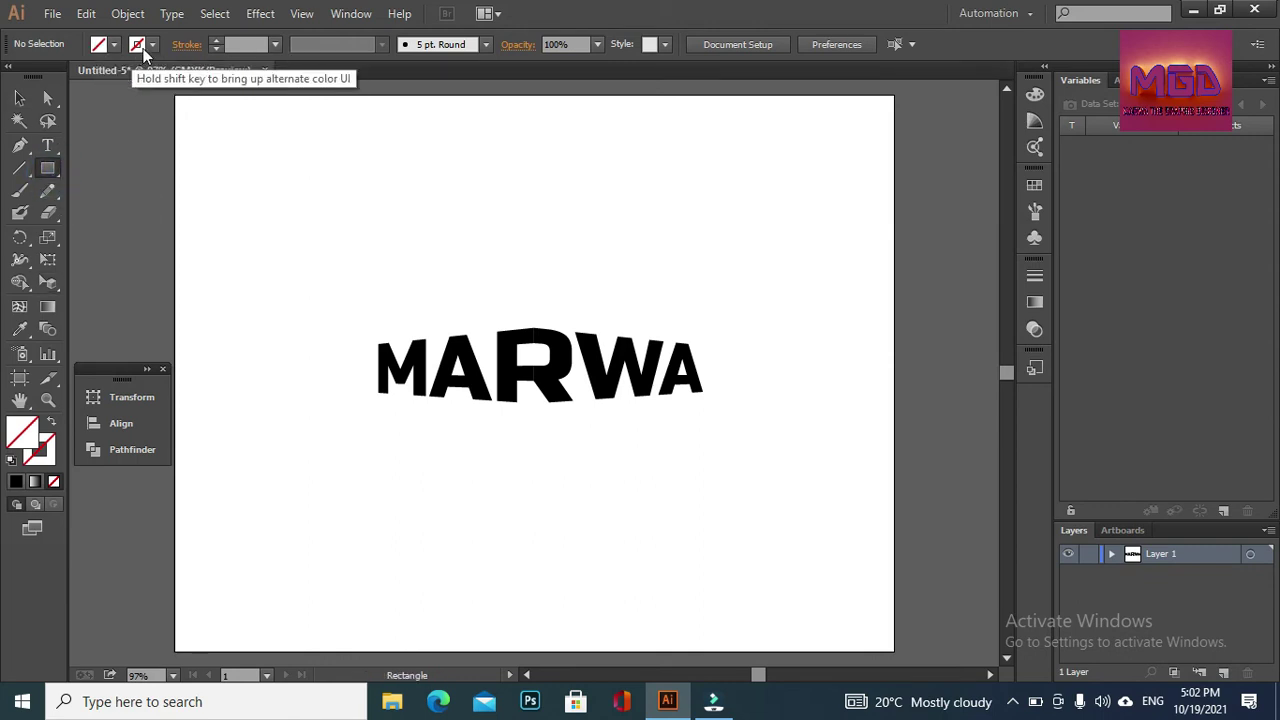
click(153, 52)
click(108, 50)
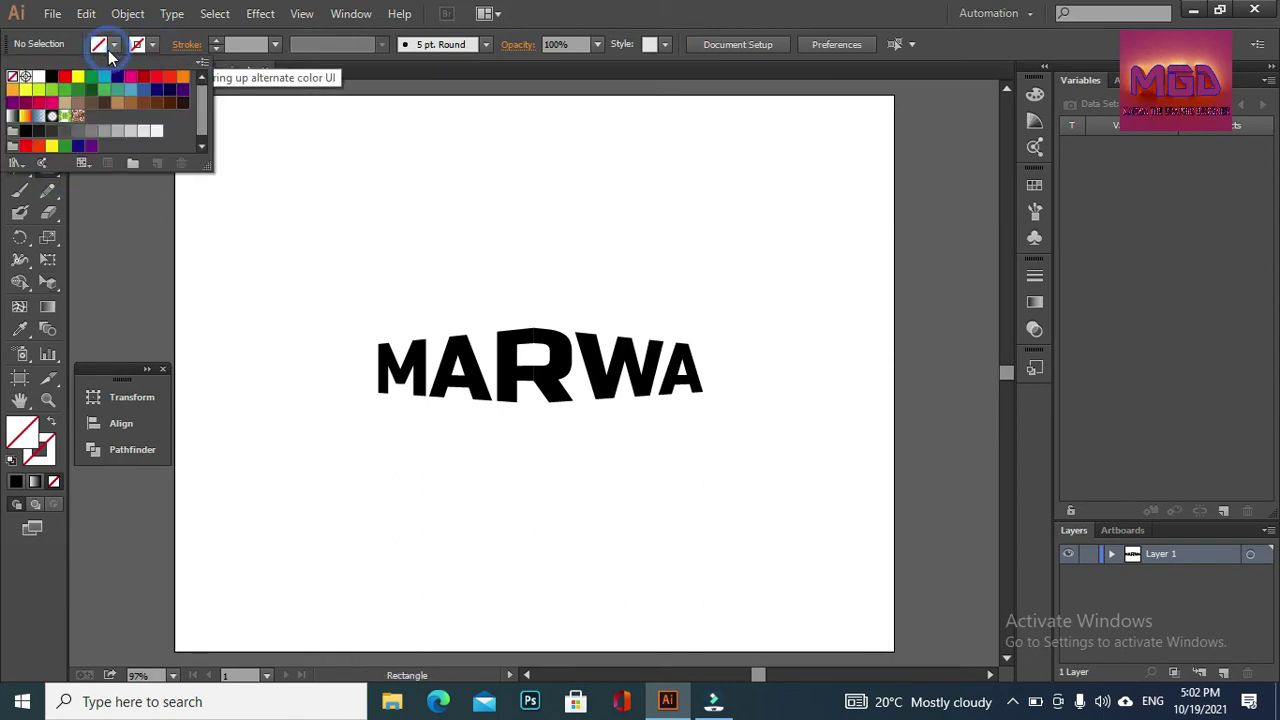
click(130, 78)
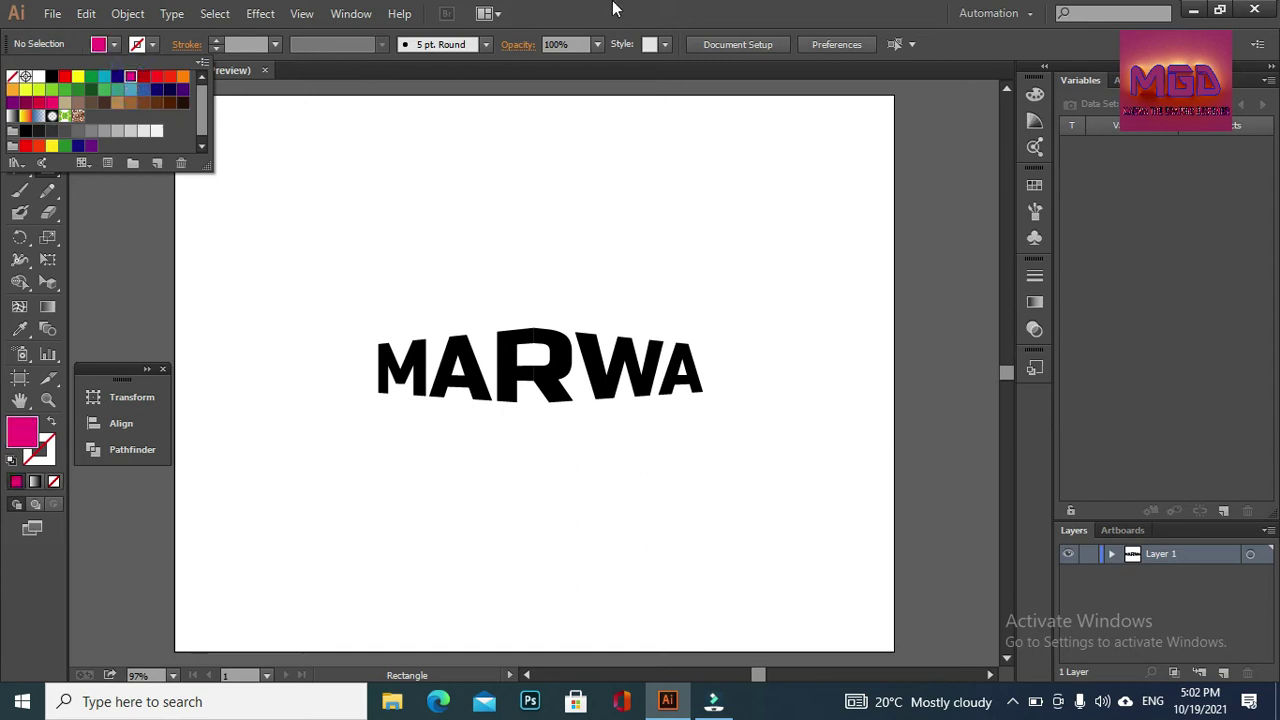
click(614, 8)
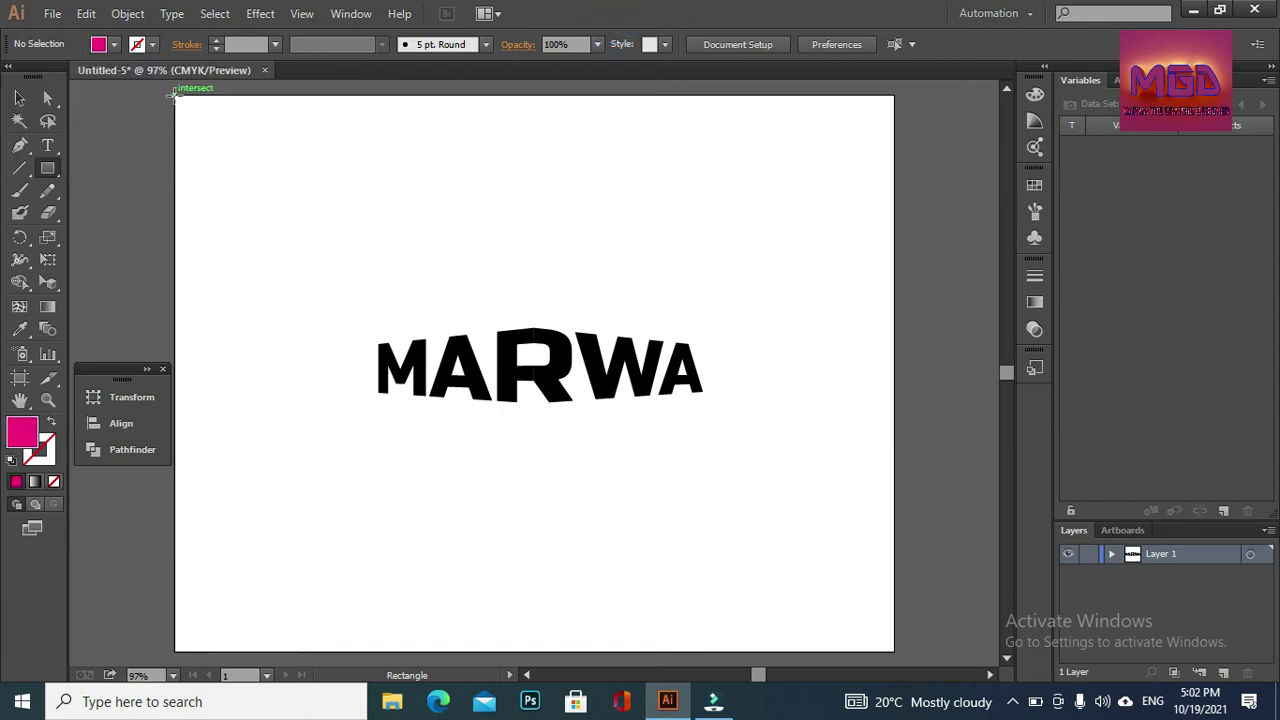
mouse_move(175, 95)
mouse_down()
mouse_move(882, 527)
mouse_move(894, 652)
mouse_up()
right_click(443, 290)
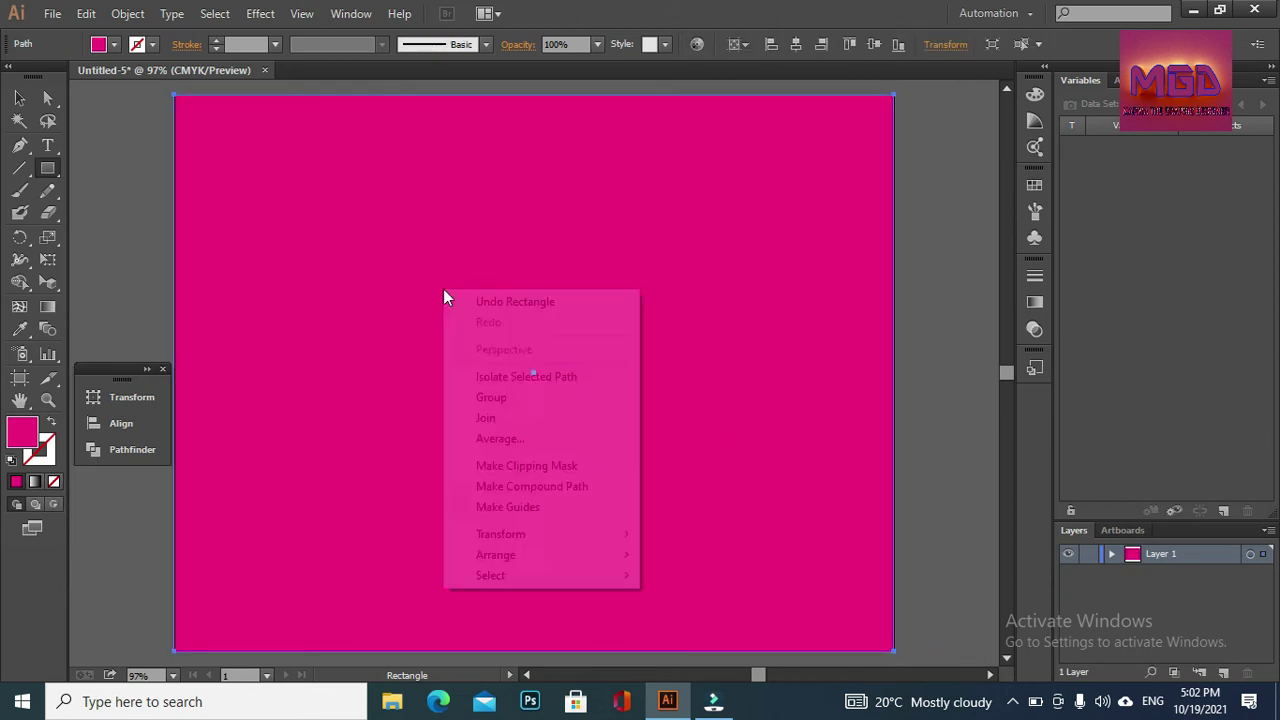
mouse_move(496, 554)
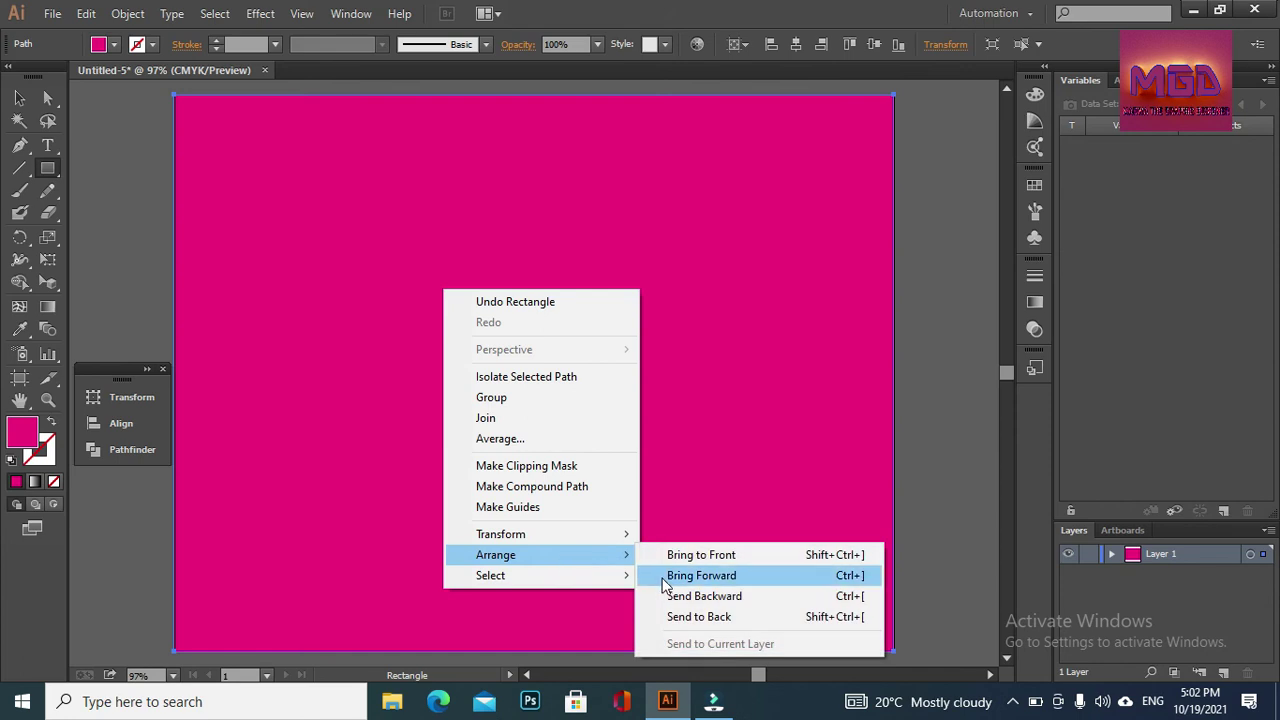
click(698, 616)
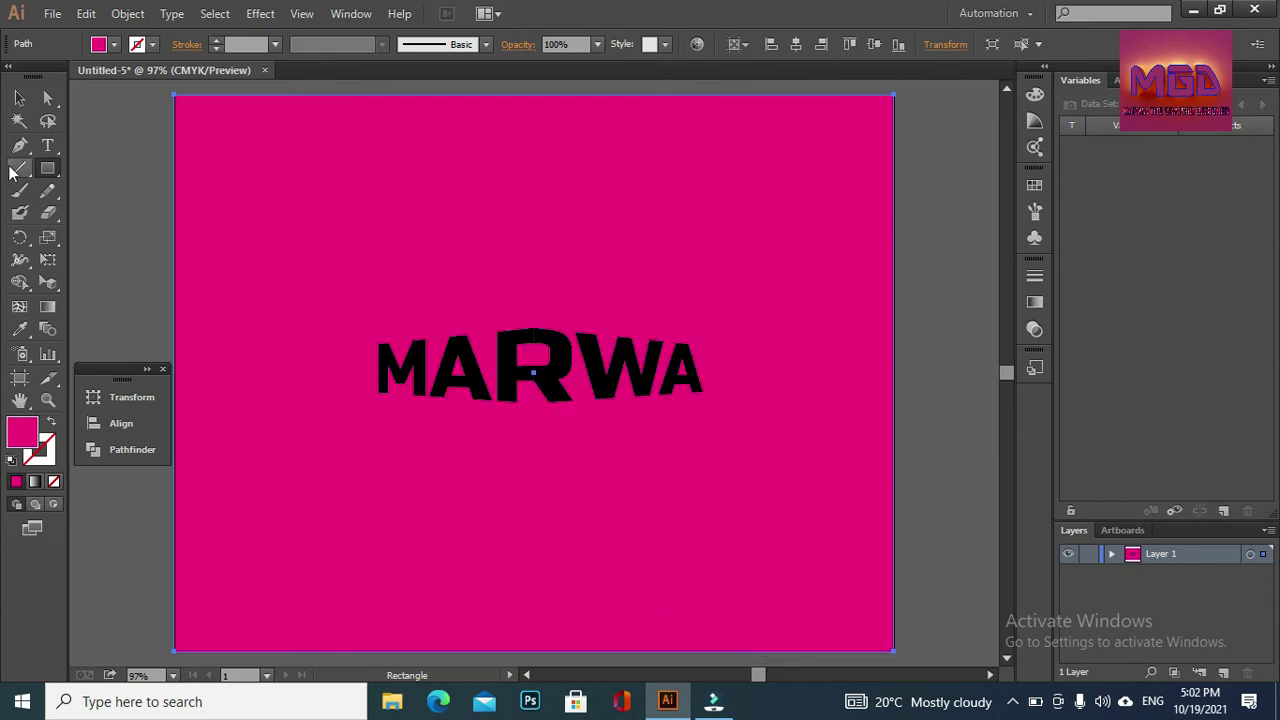
drag(53, 178, 120, 211)
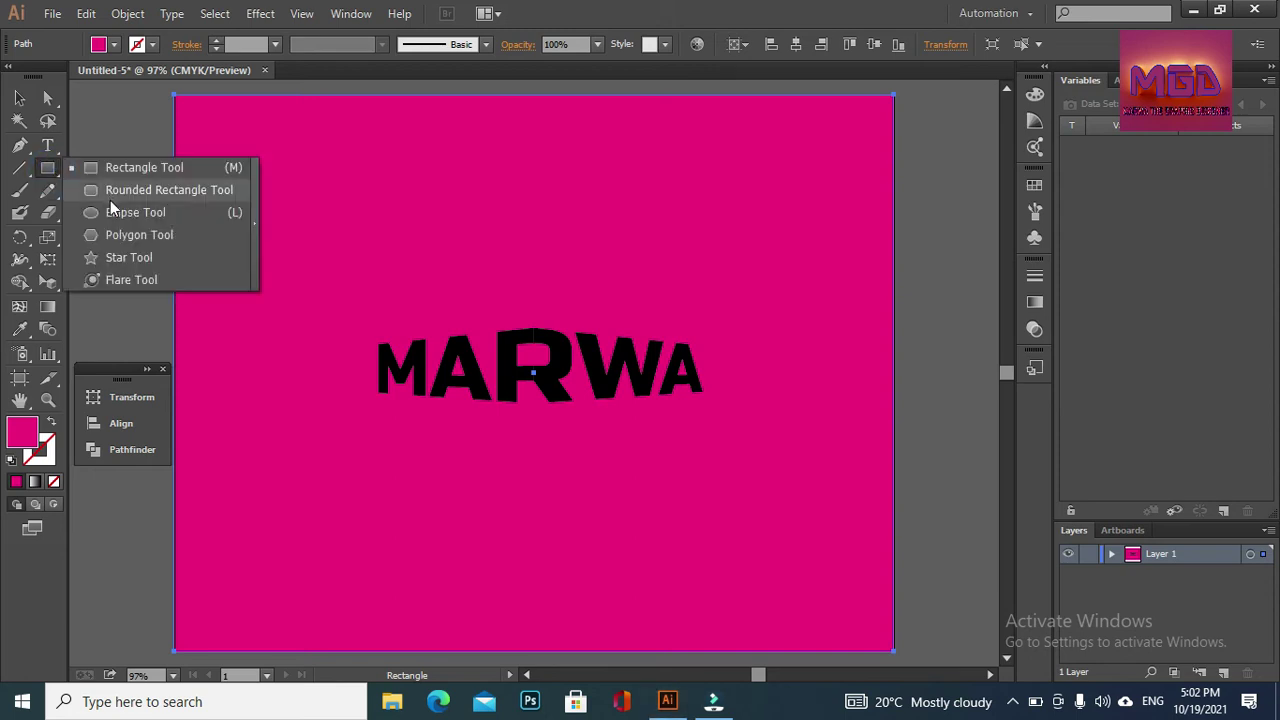
- Draw a circle, fill it black, and move it just above MARWA
mouse_move(429, 127)
mouse_down()
mouse_move(502, 182)
mouse_move(520, 218)
mouse_up()
click(115, 45)
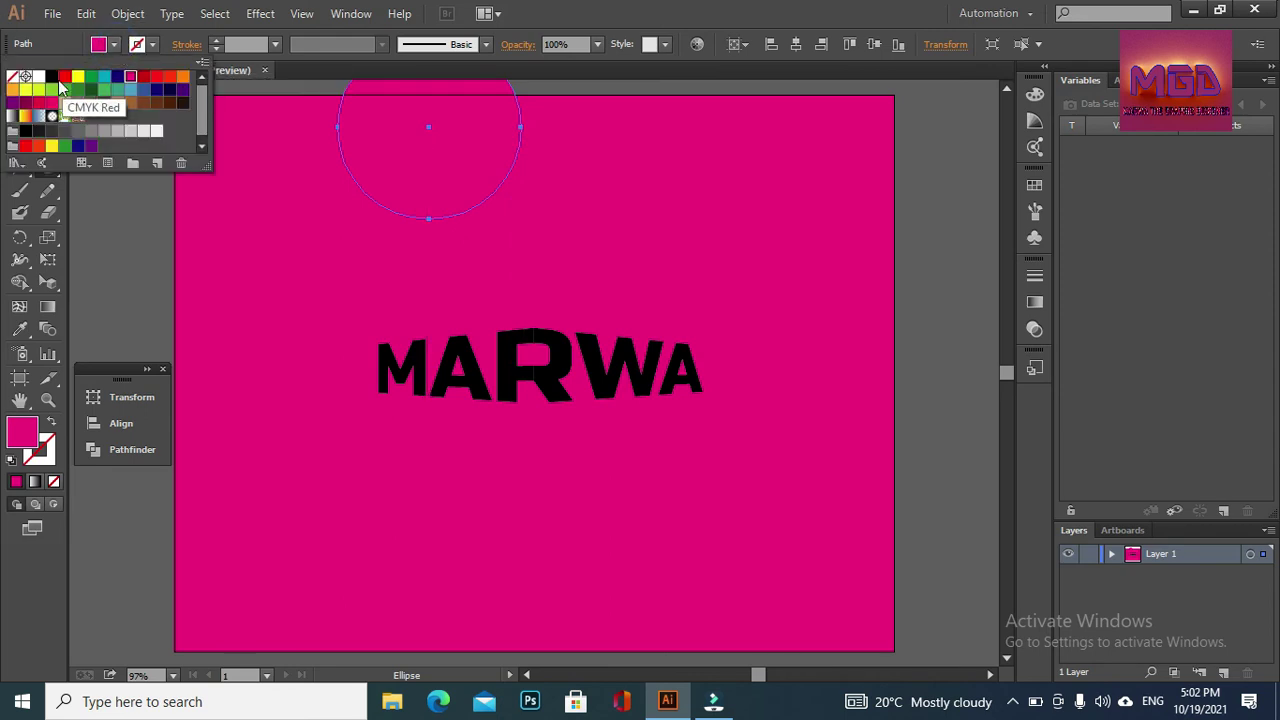
click(52, 76)
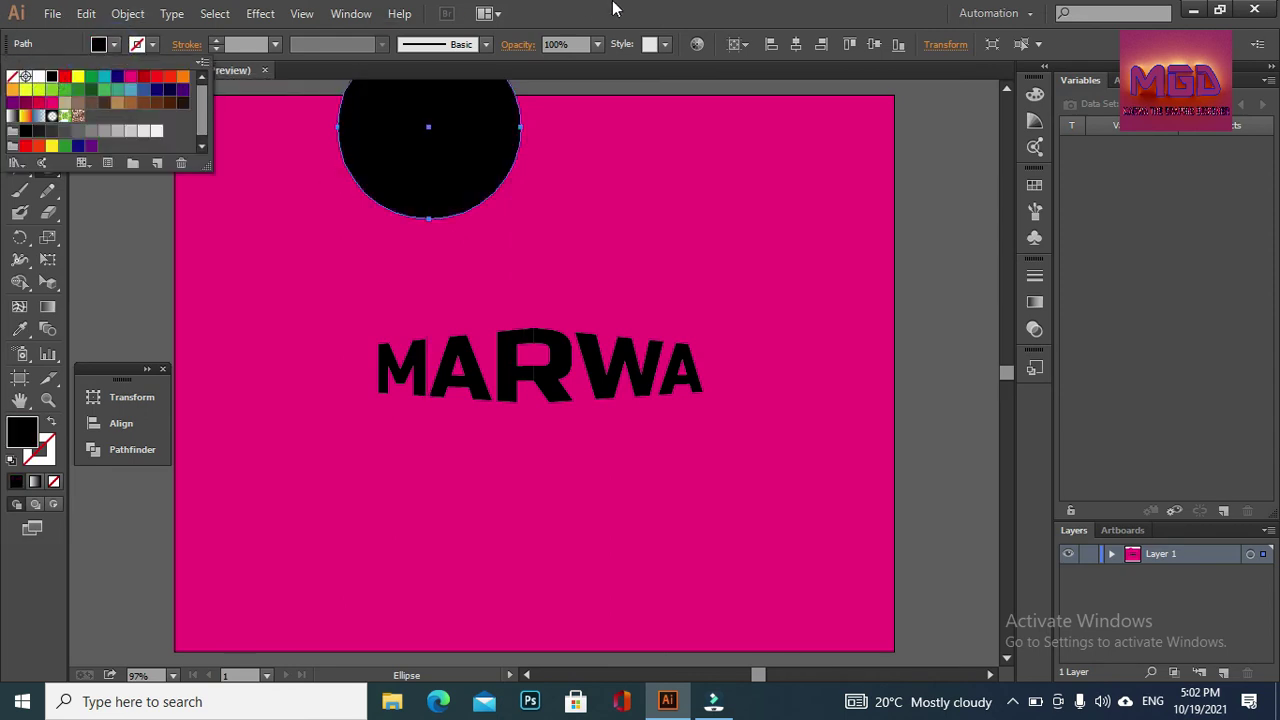
click(614, 8)
click(20, 97)
drag(383, 126, 389, 125)
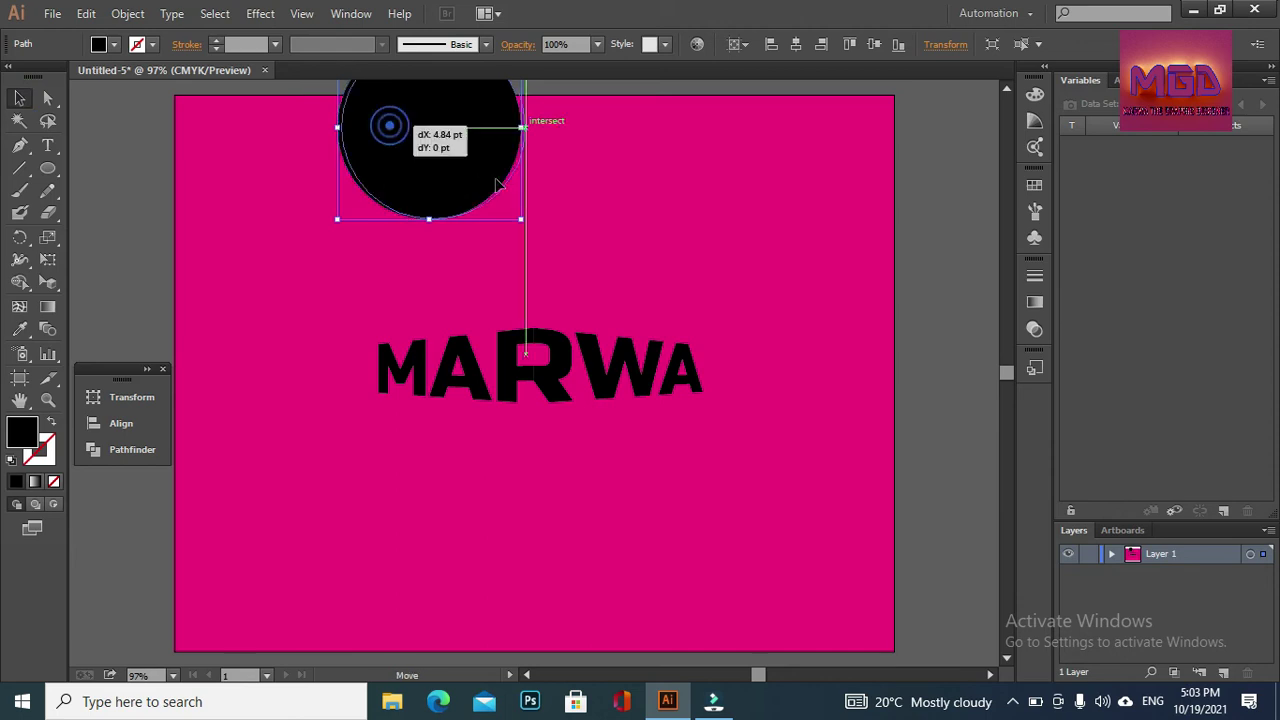
drag(497, 184, 512, 213)
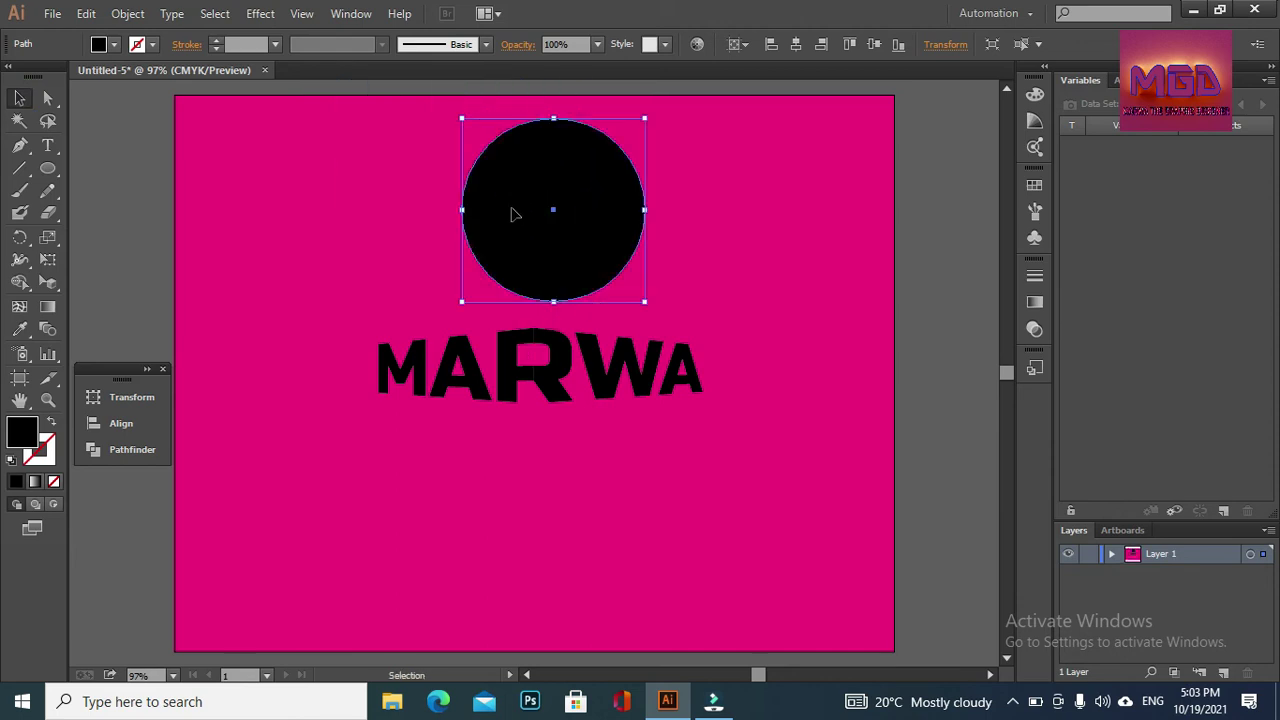
- Give the circle a gradient with a black left stop and a 0% opacity right stop
click(1032, 304)
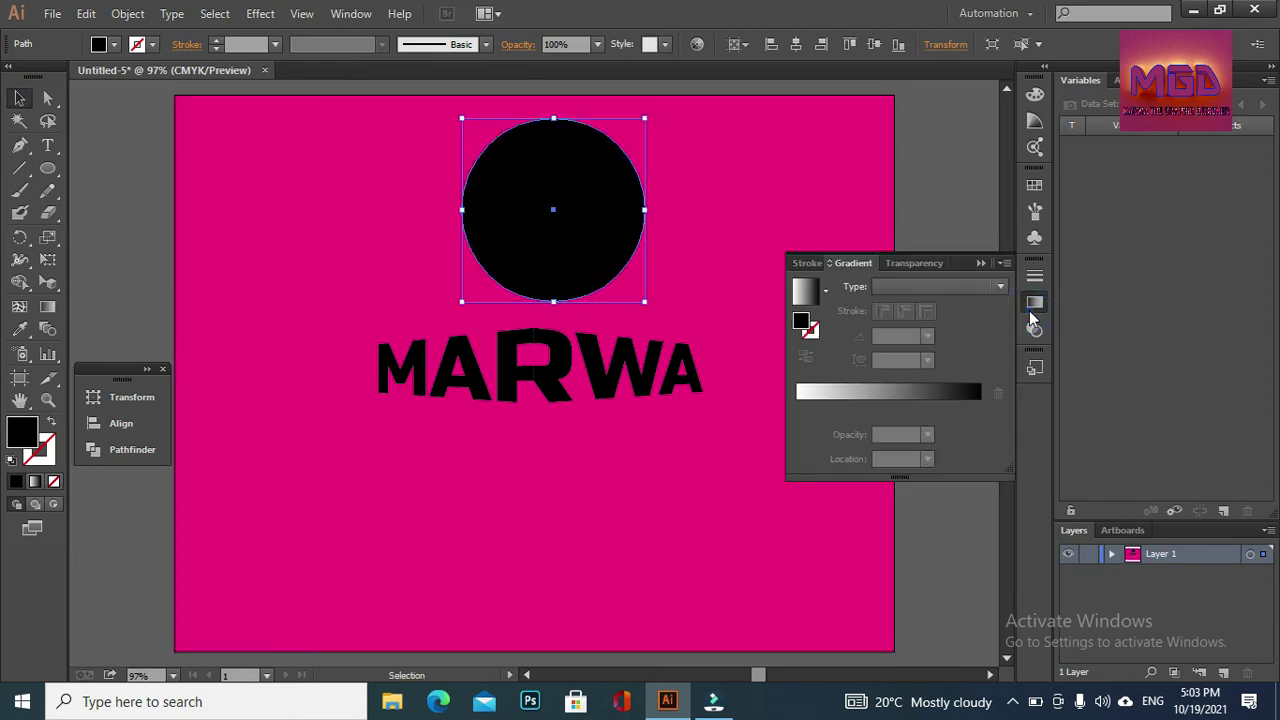
click(915, 400)
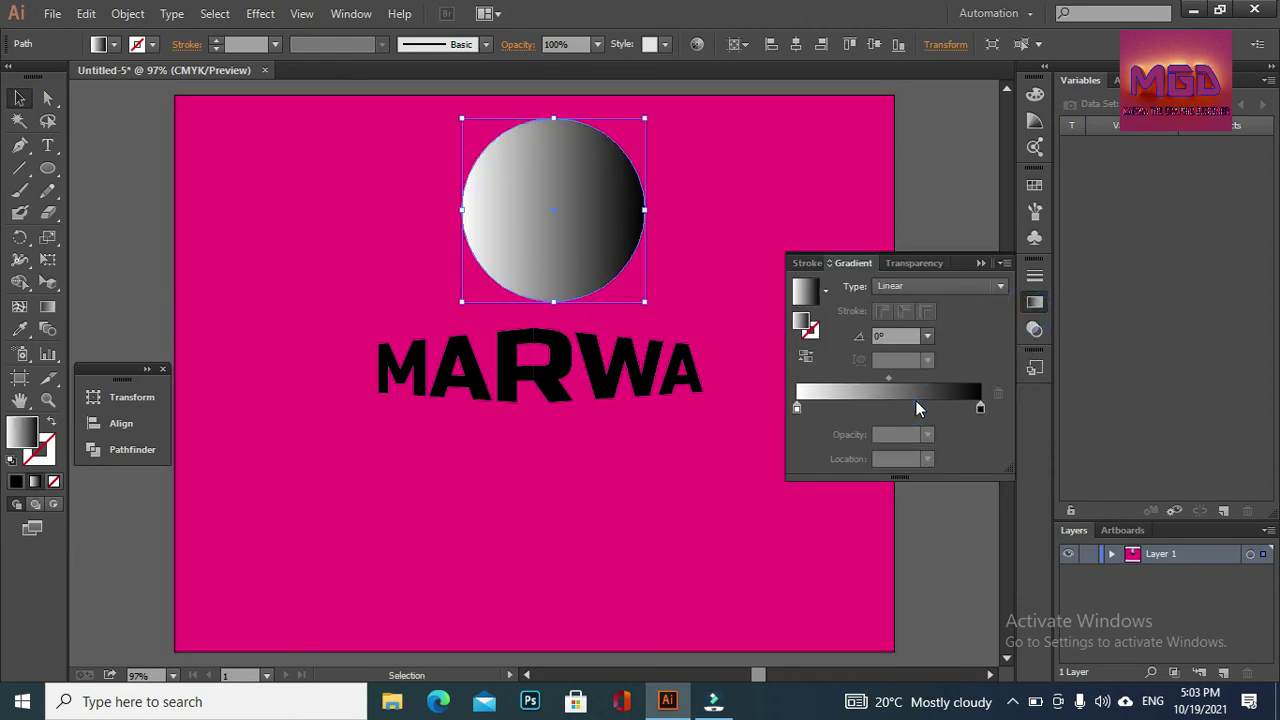
double_click(797, 408)
click(776, 467)
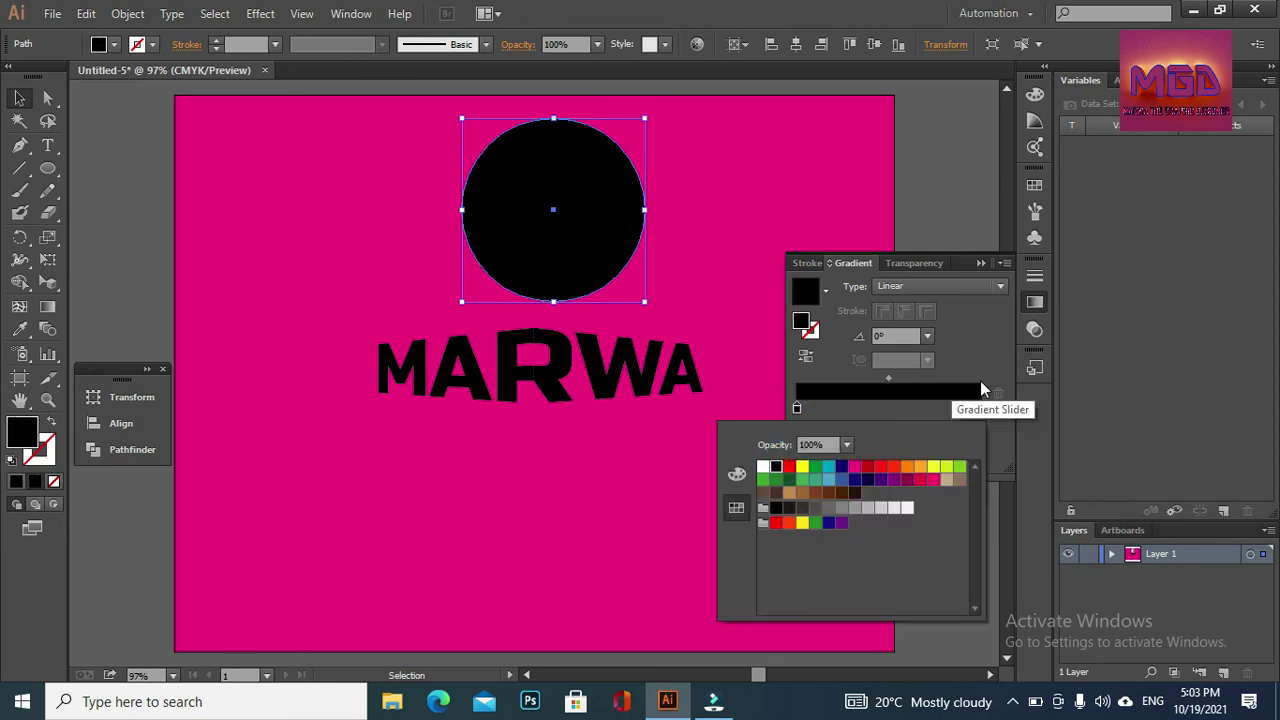
double_click(980, 408)
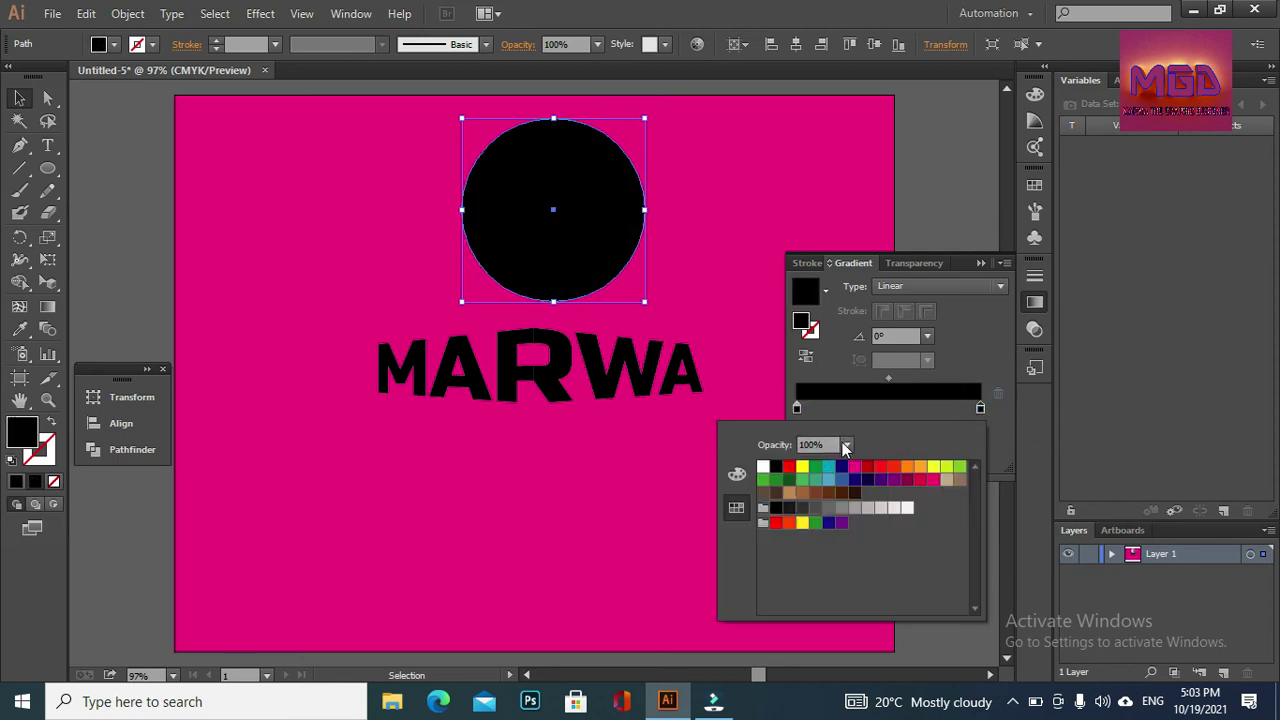
click(846, 445)
click(852, 462)
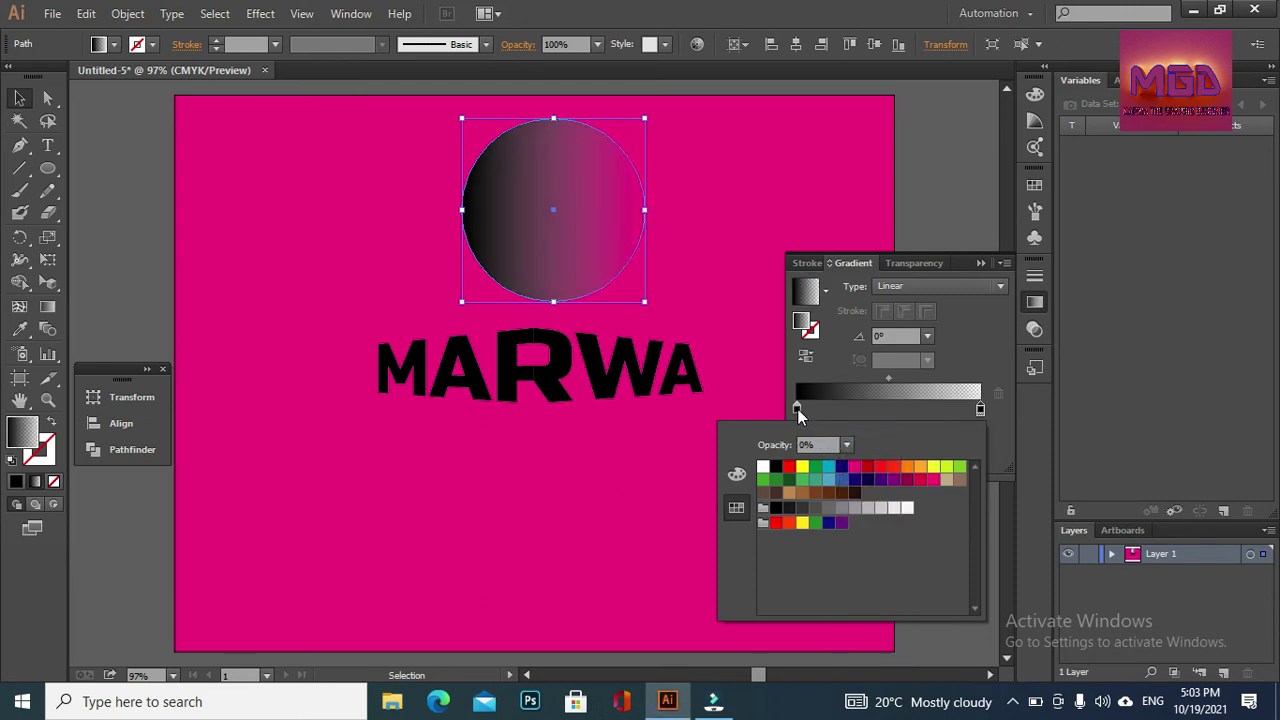
- Set the left gradient stop to 20% opacity and change the gradient type to Radial
click(797, 408)
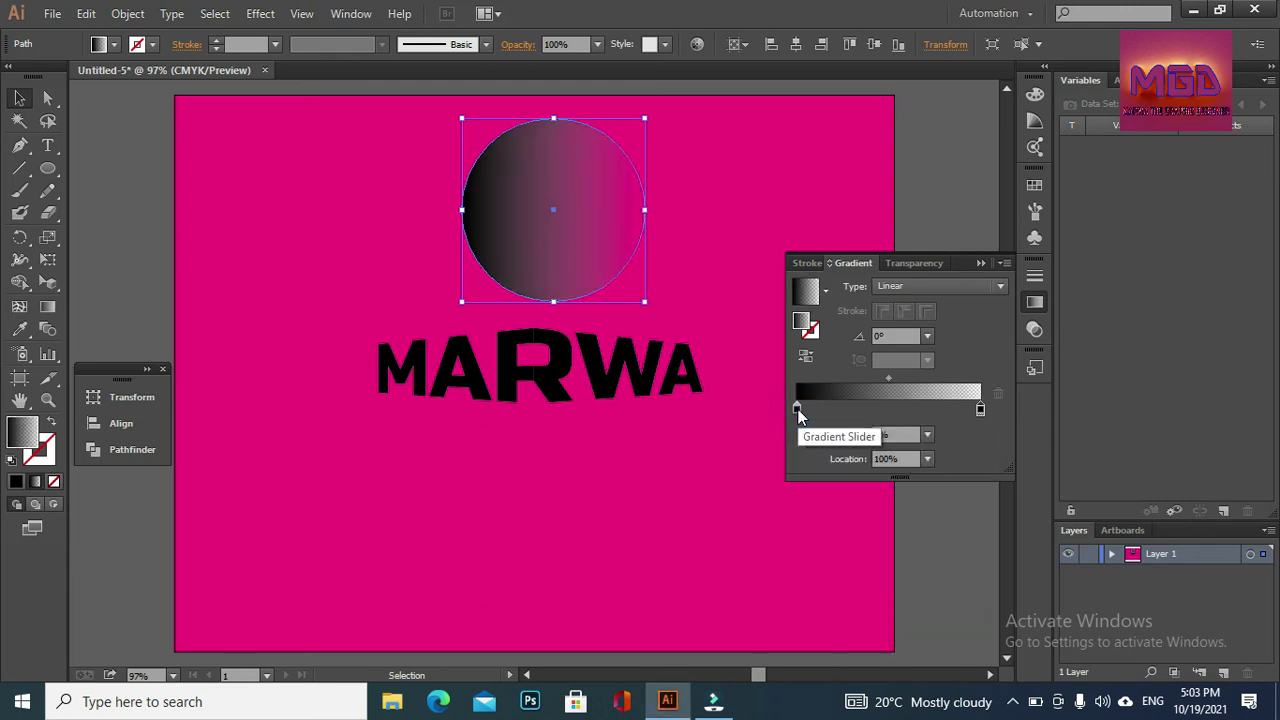
click(927, 436)
click(948, 497)
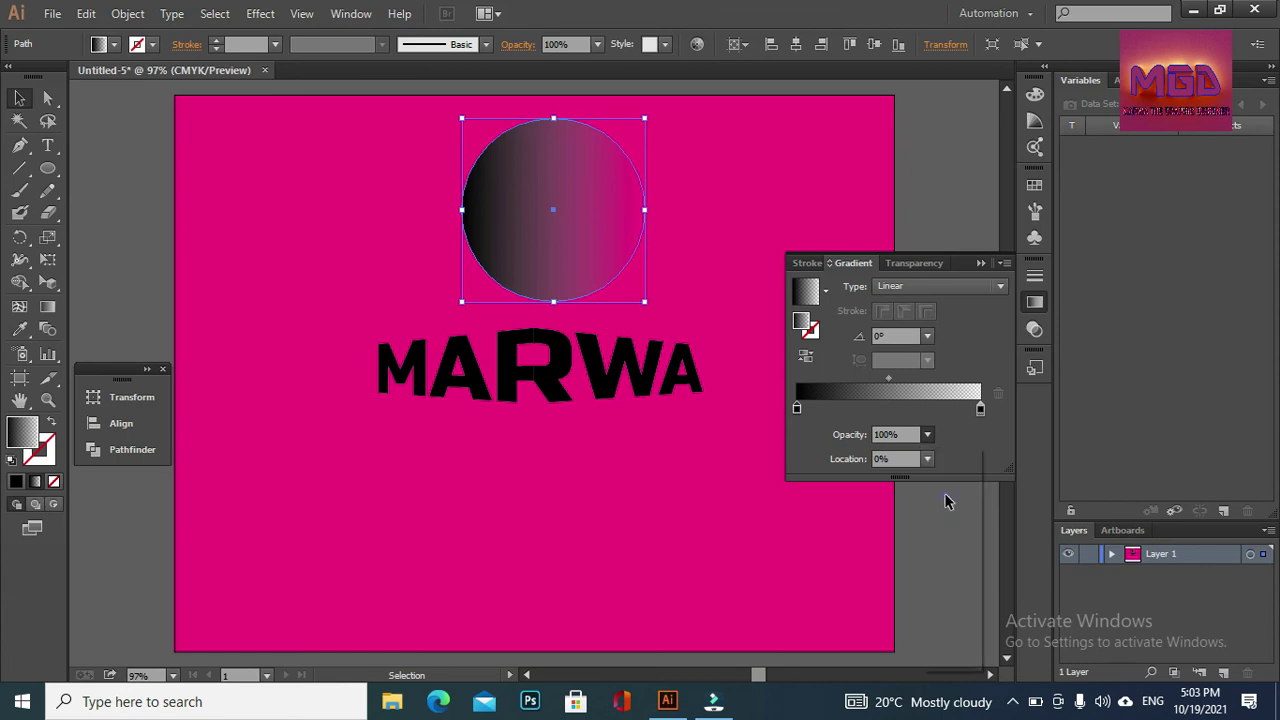
click(968, 287)
click(910, 328)
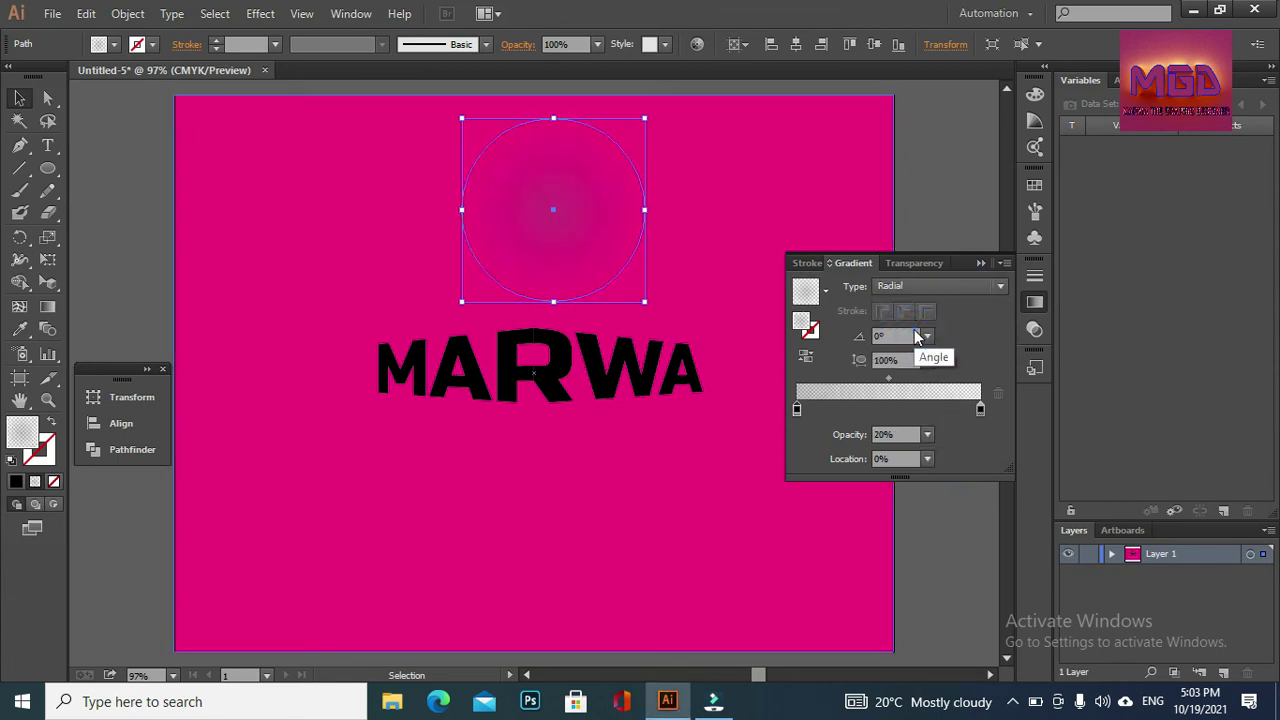
click(980, 263)
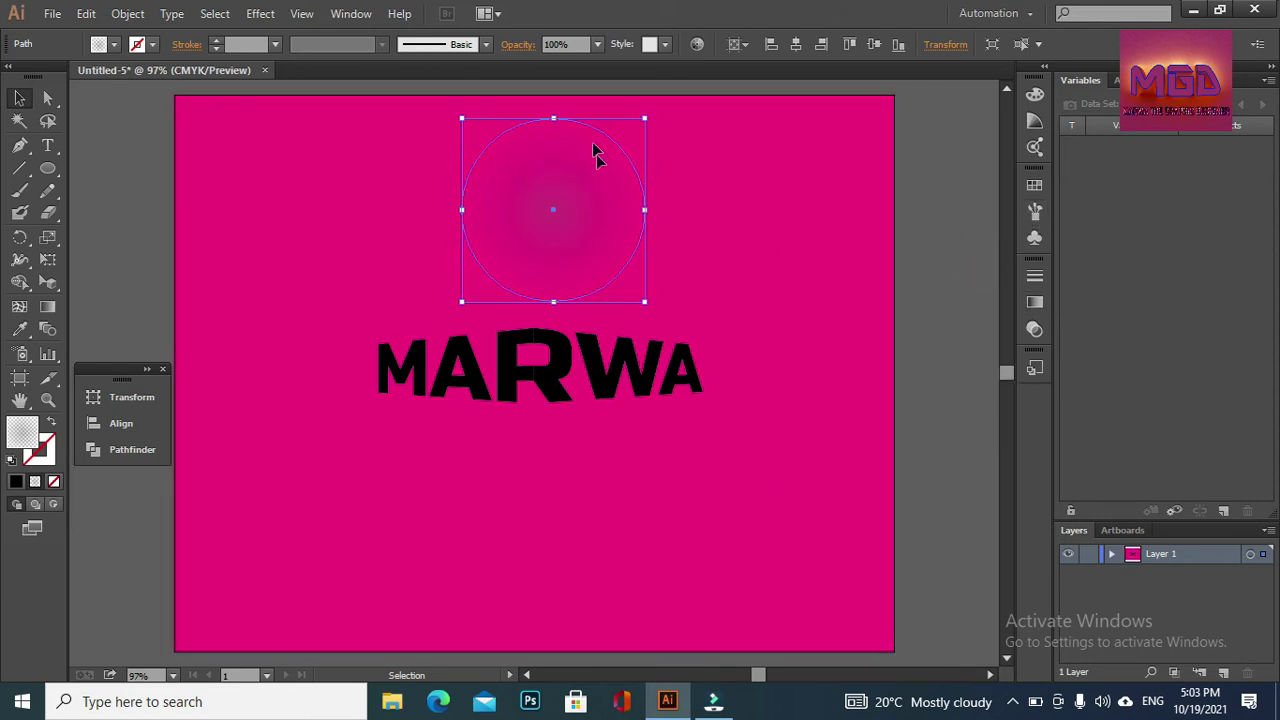
click(48, 170)
- Draw a rectangle over the gradient circle's left half and select it together with the circle
click(96, 169)
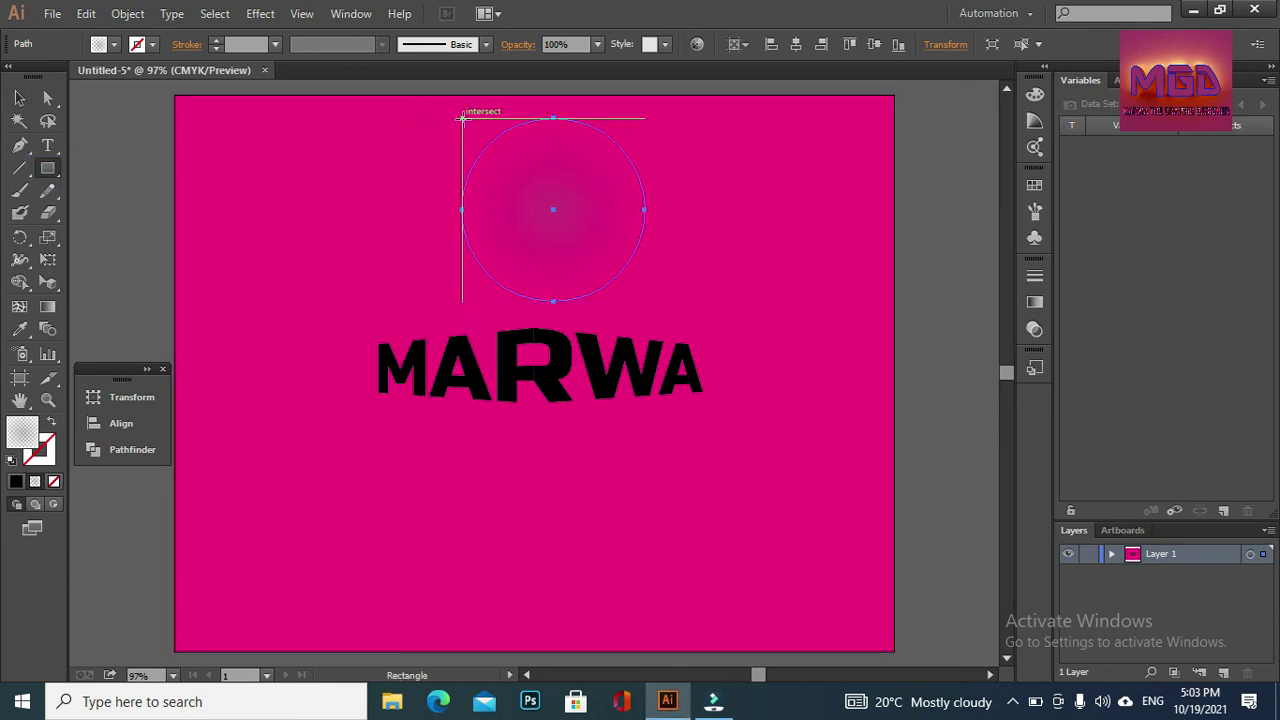
mouse_move(461, 118)
mouse_down()
mouse_move(557, 301)
mouse_move(594, 297)
mouse_move(553, 300)
mouse_up()
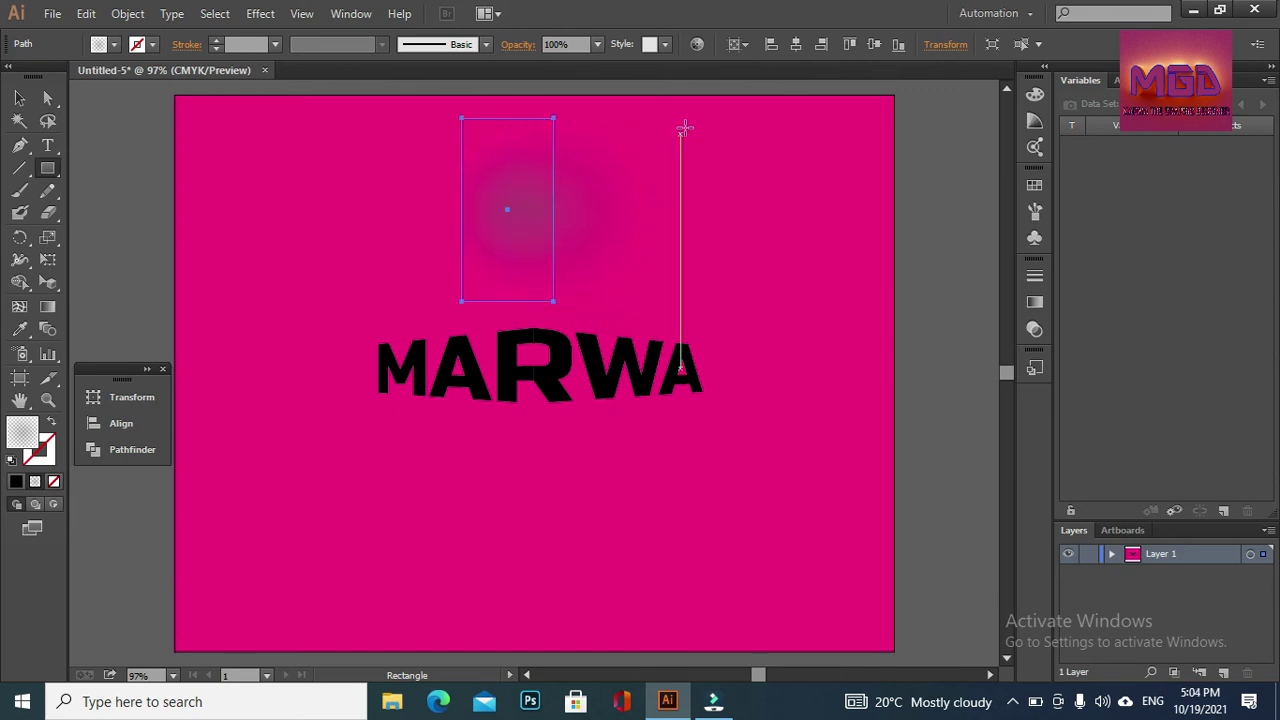
key(v)
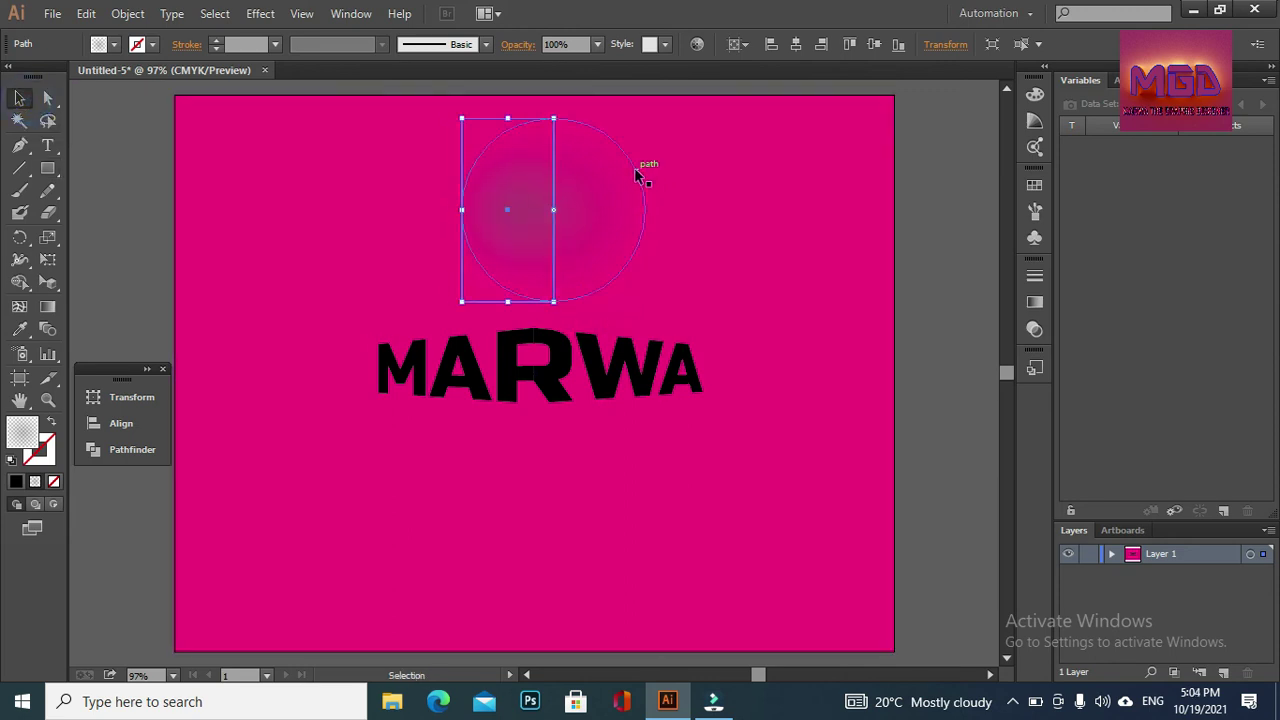
shift+click(634, 177)
- Clip the circle to the rectangle, stretch the strip down past MARWA and nudge it left
right_click(587, 168)
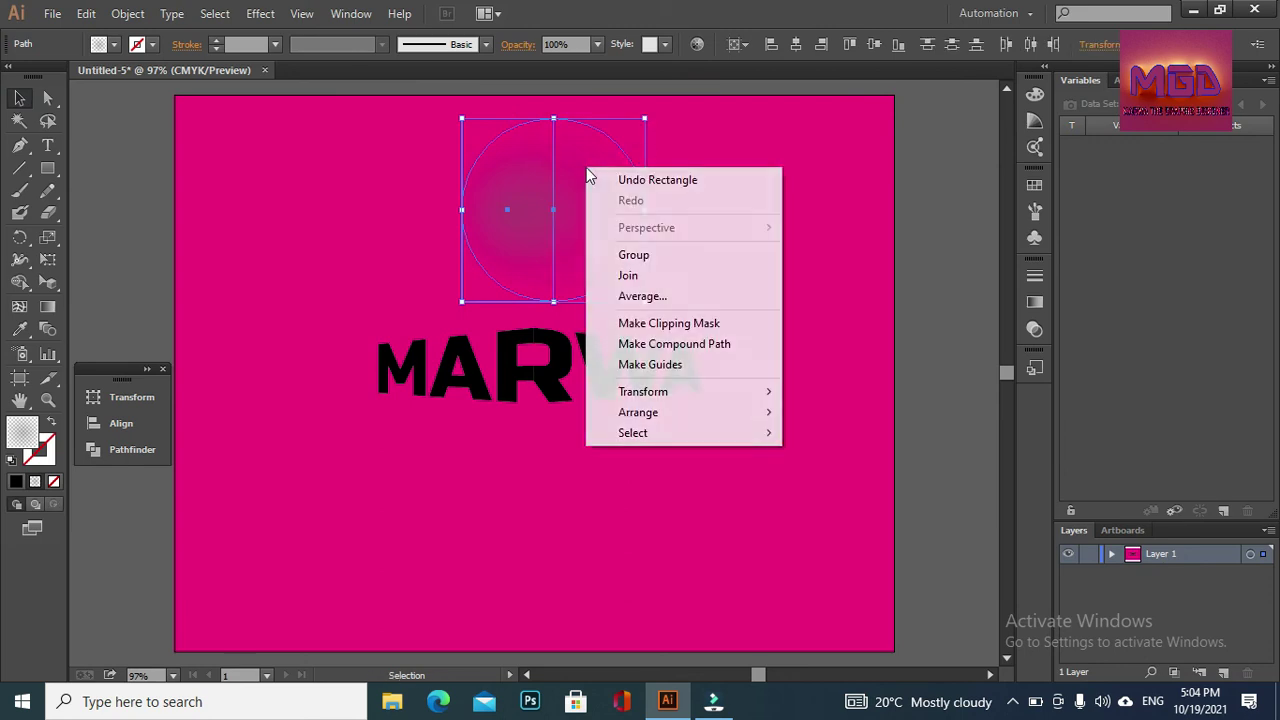
click(650, 323)
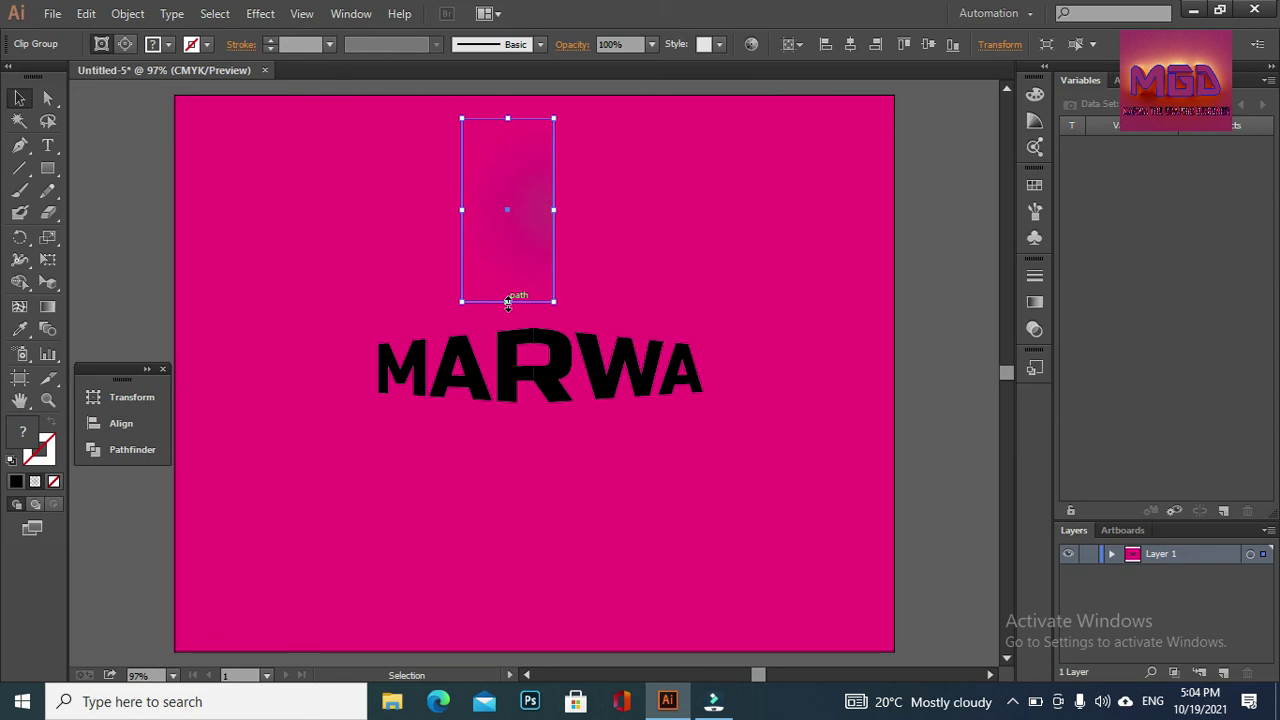
drag(508, 301, 513, 458)
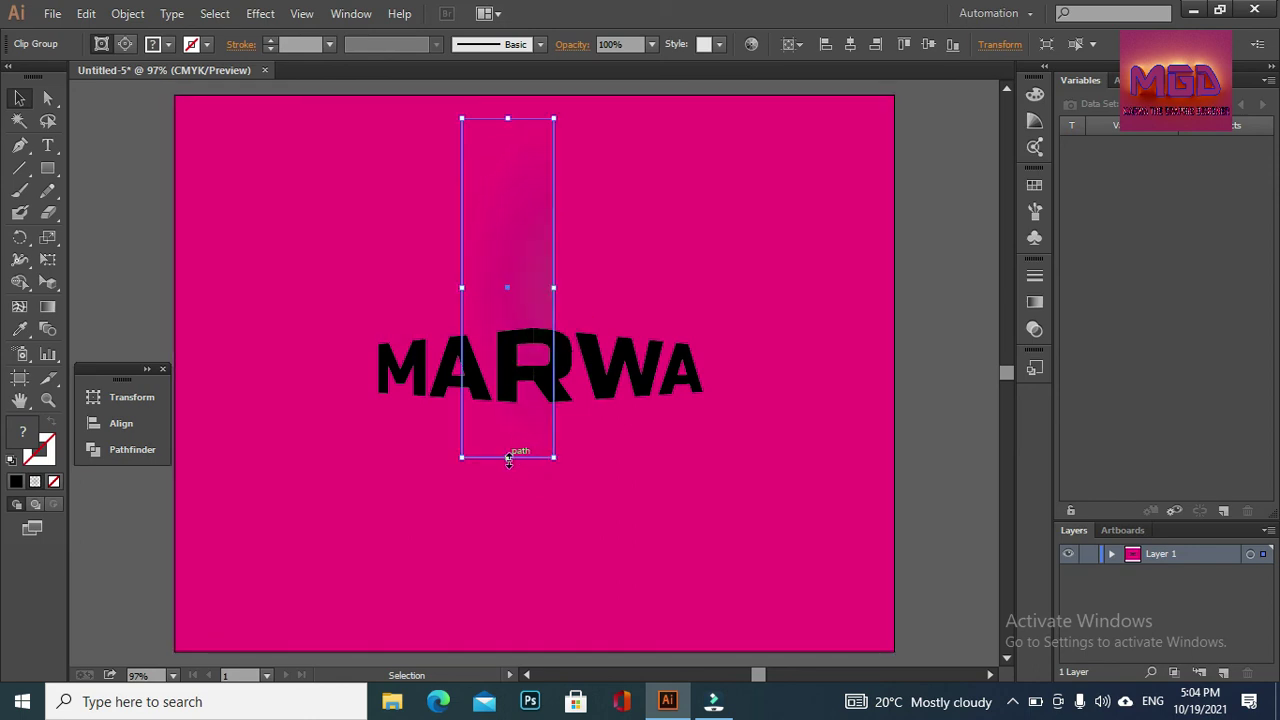
drag(513, 460, 508, 533)
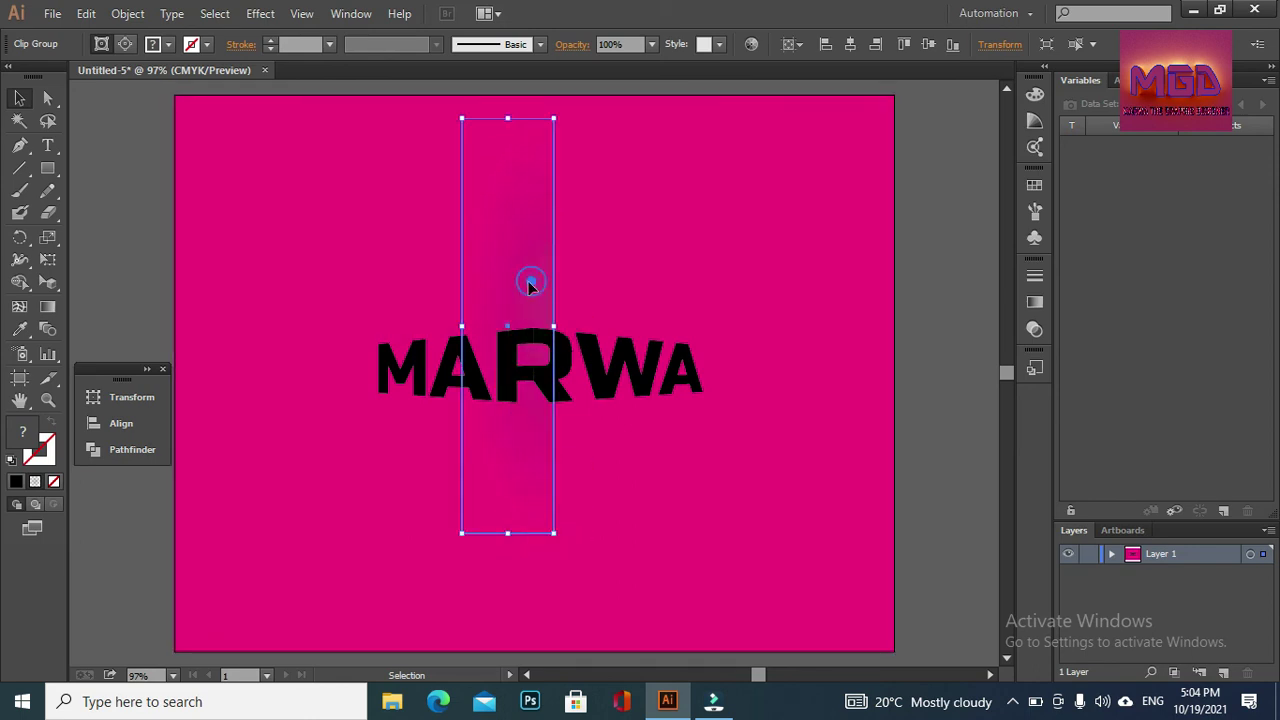
drag(531, 287, 510, 294)
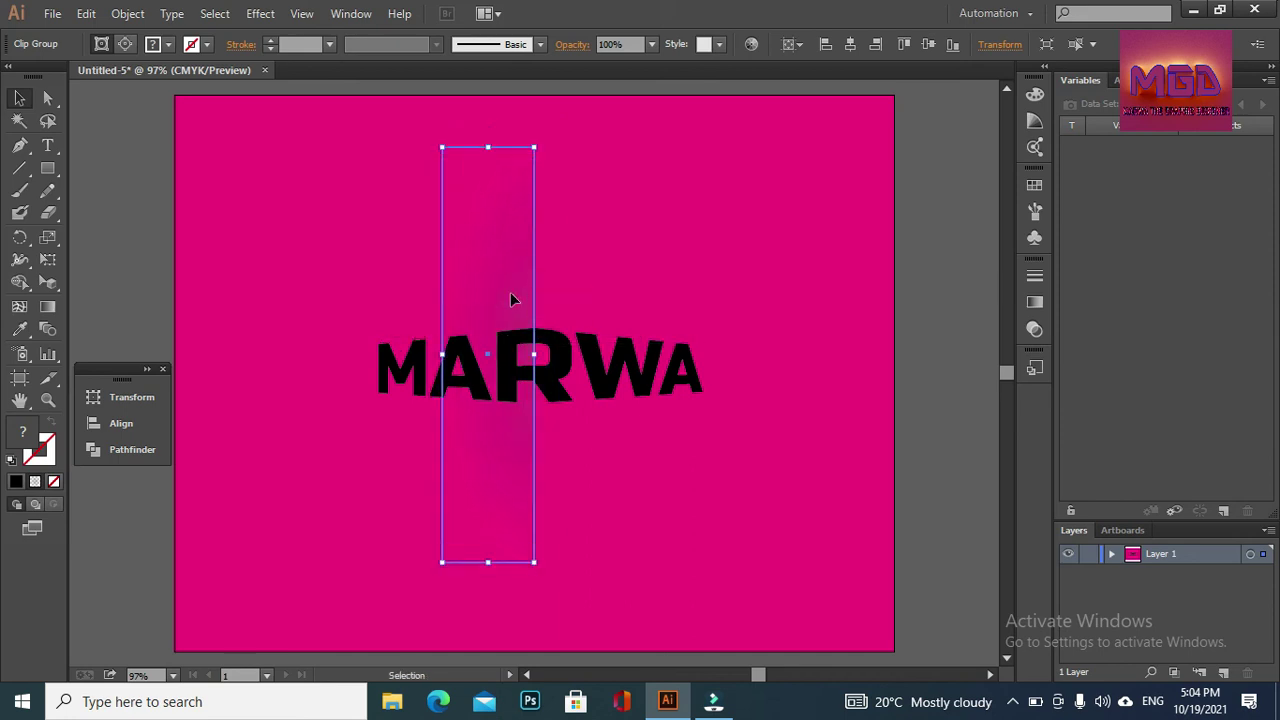
- Fill the MARWA lettering with white
click(592, 379)
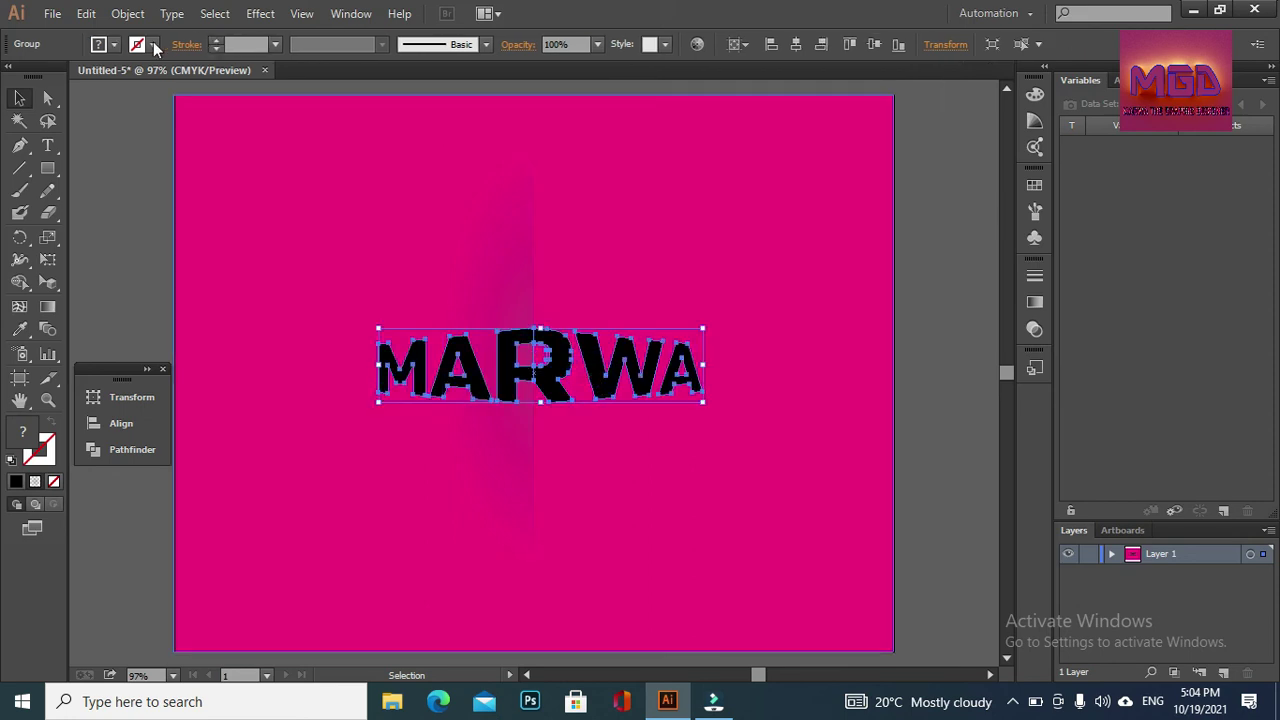
click(114, 44)
click(38, 76)
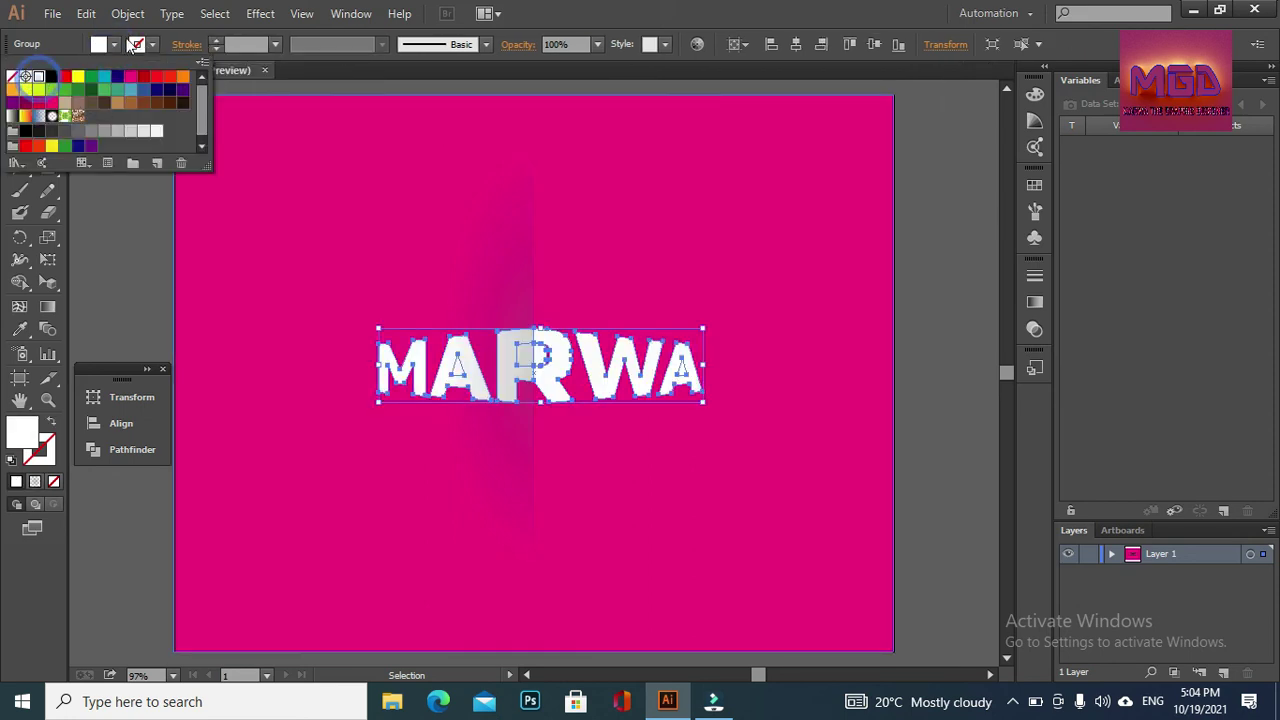
click(305, 200)
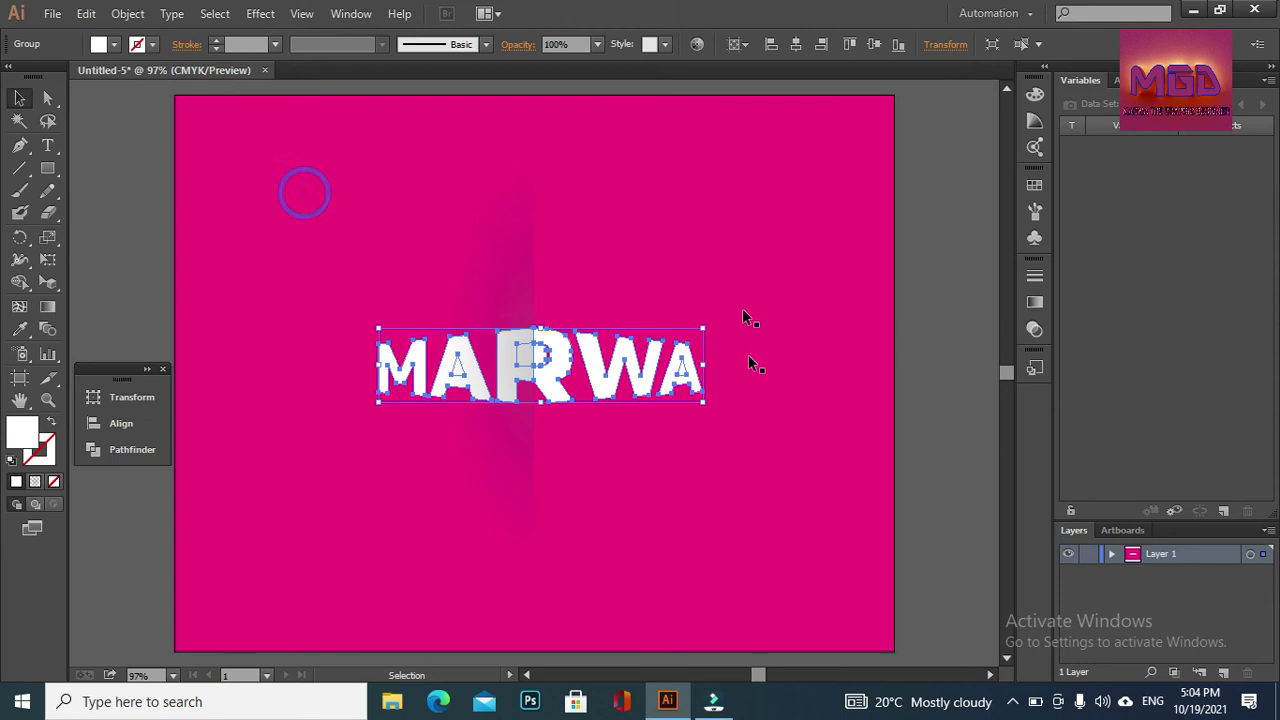
- Ungroup the MARWA letters and select the pink background
right_click(645, 373)
click(715, 484)
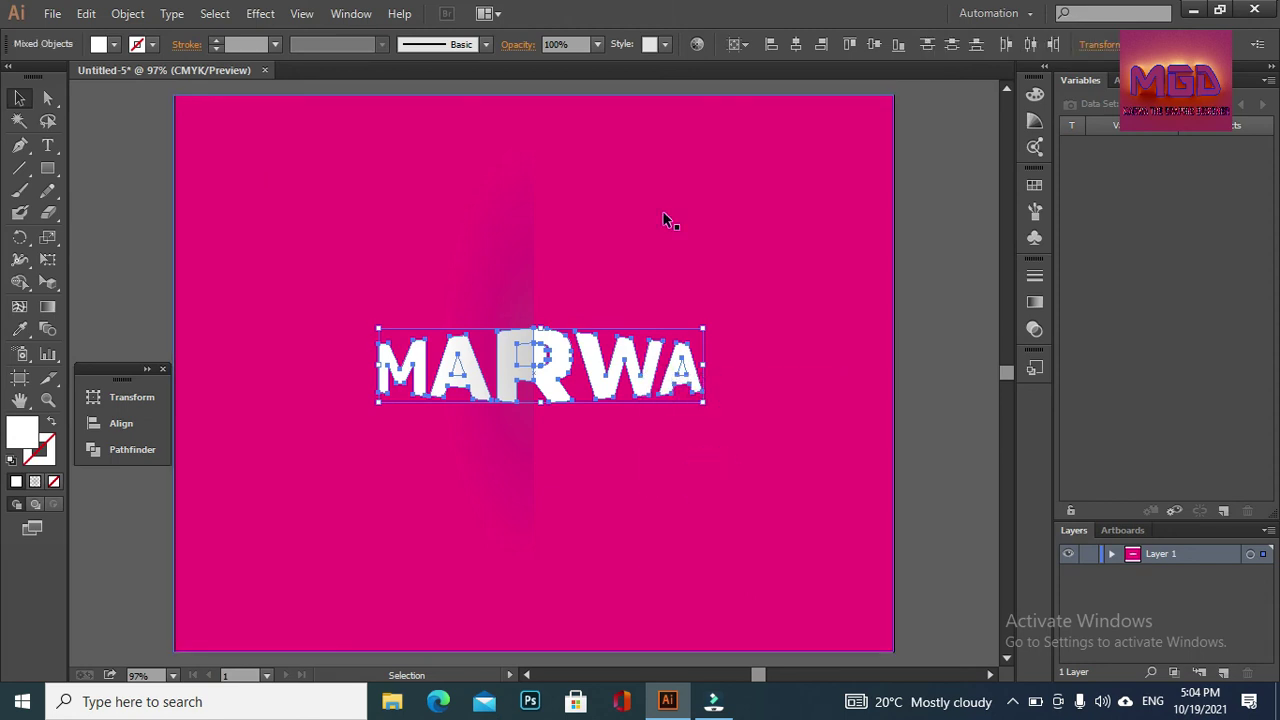
click(505, 358)
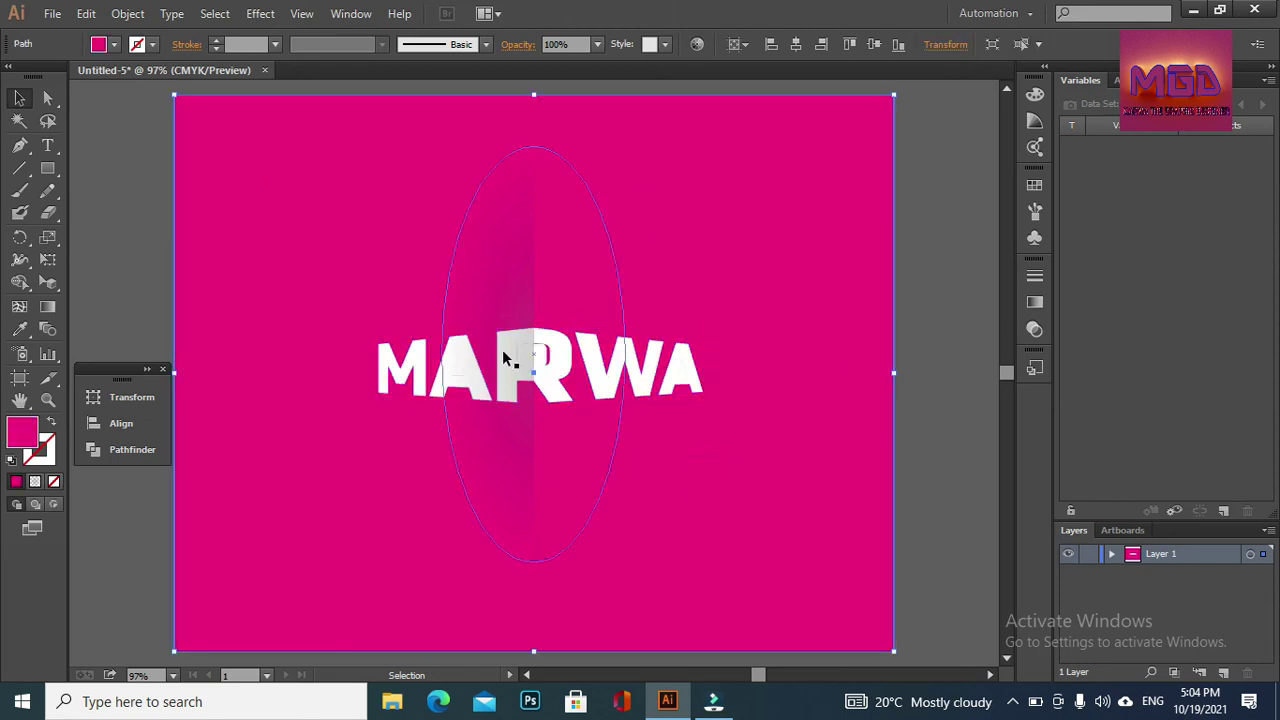
- Move the shadow strip left of the text and bring the MARWA lettering to the front
click(455, 375)
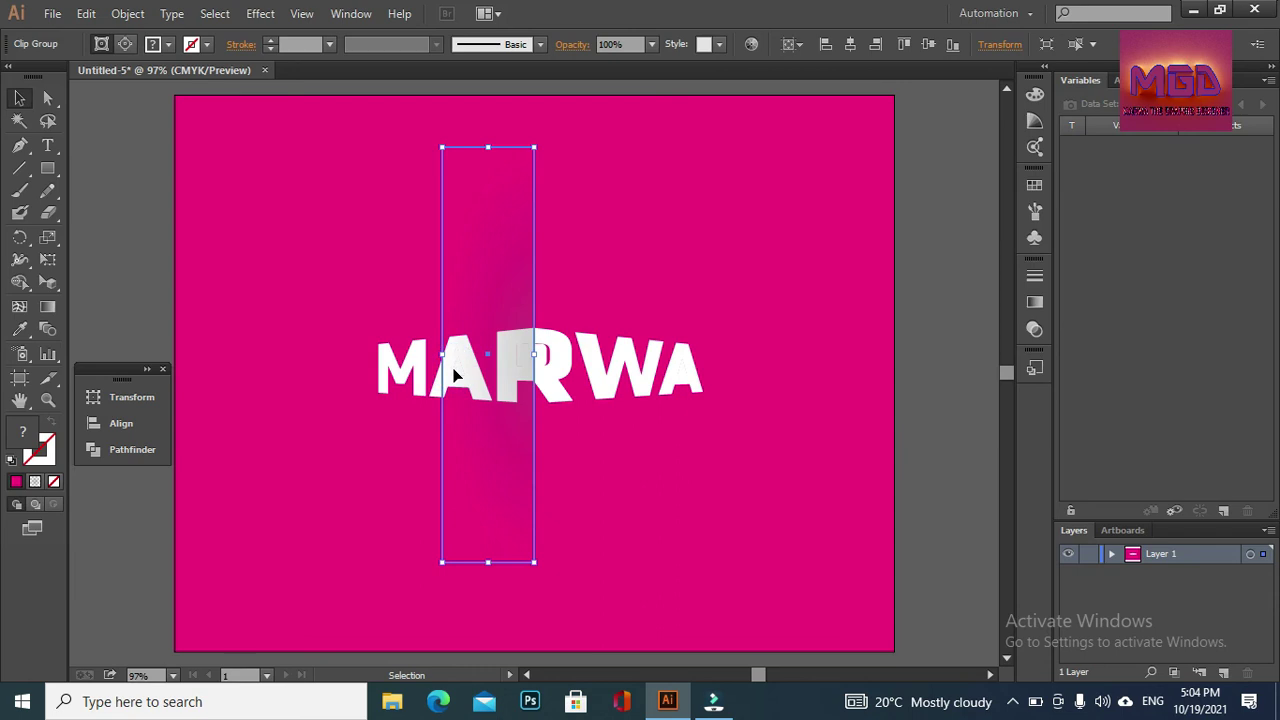
click(541, 366)
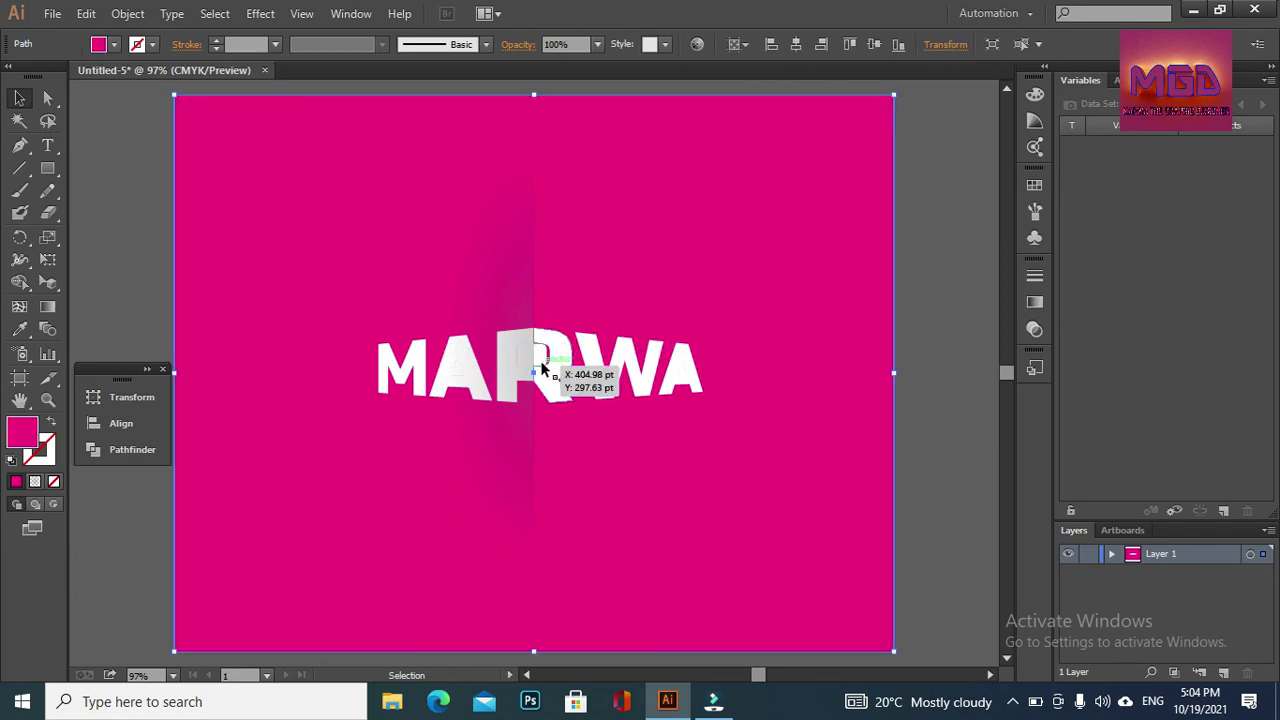
key(ctrl+shift+a)
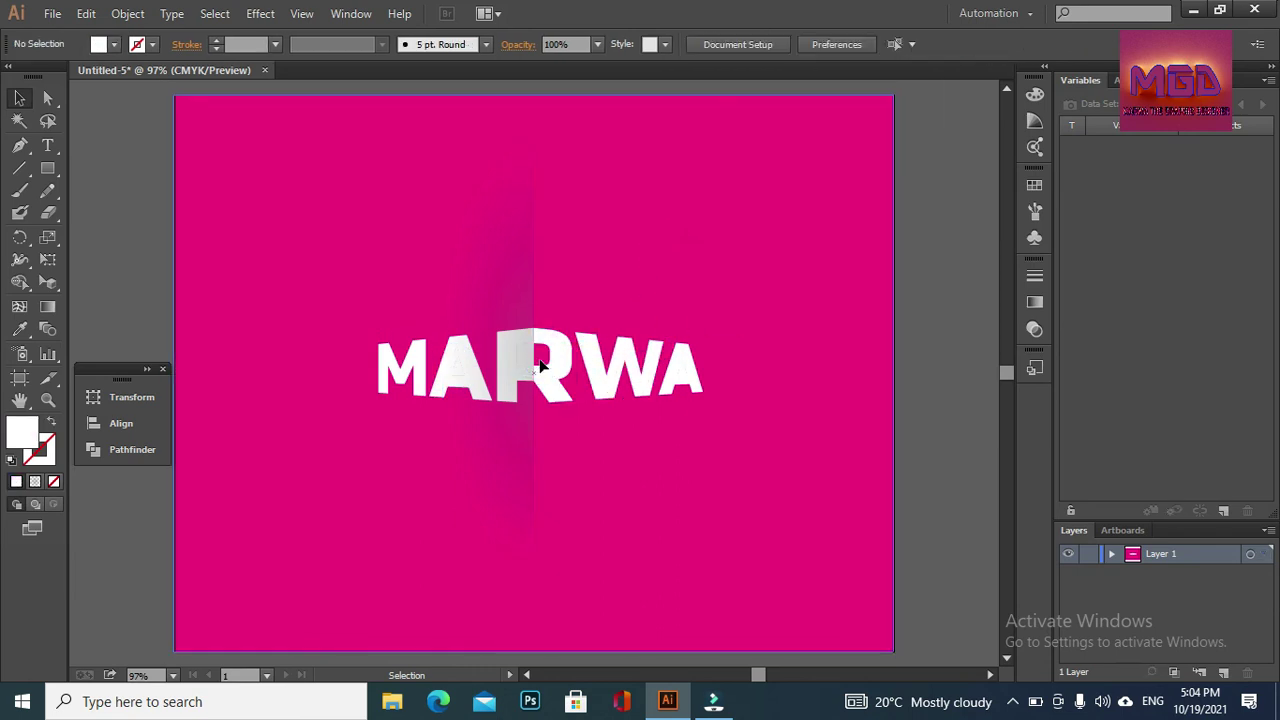
drag(518, 262, 356, 285)
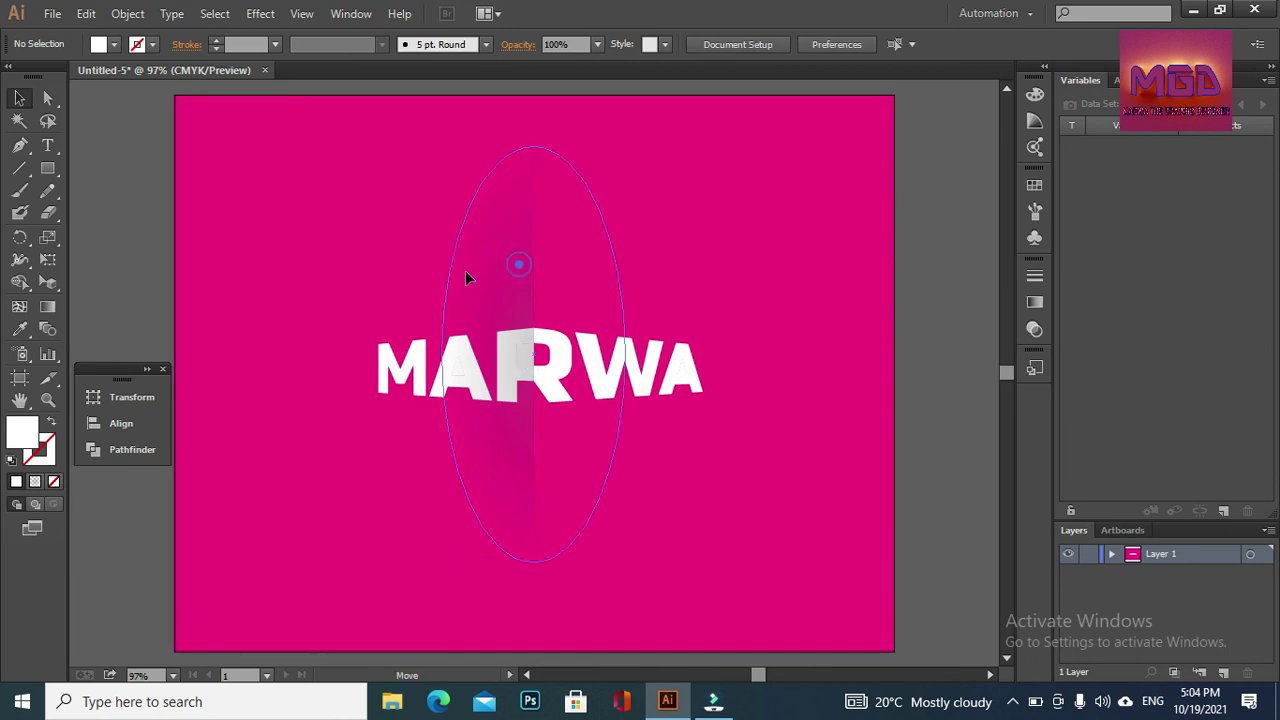
click(524, 362)
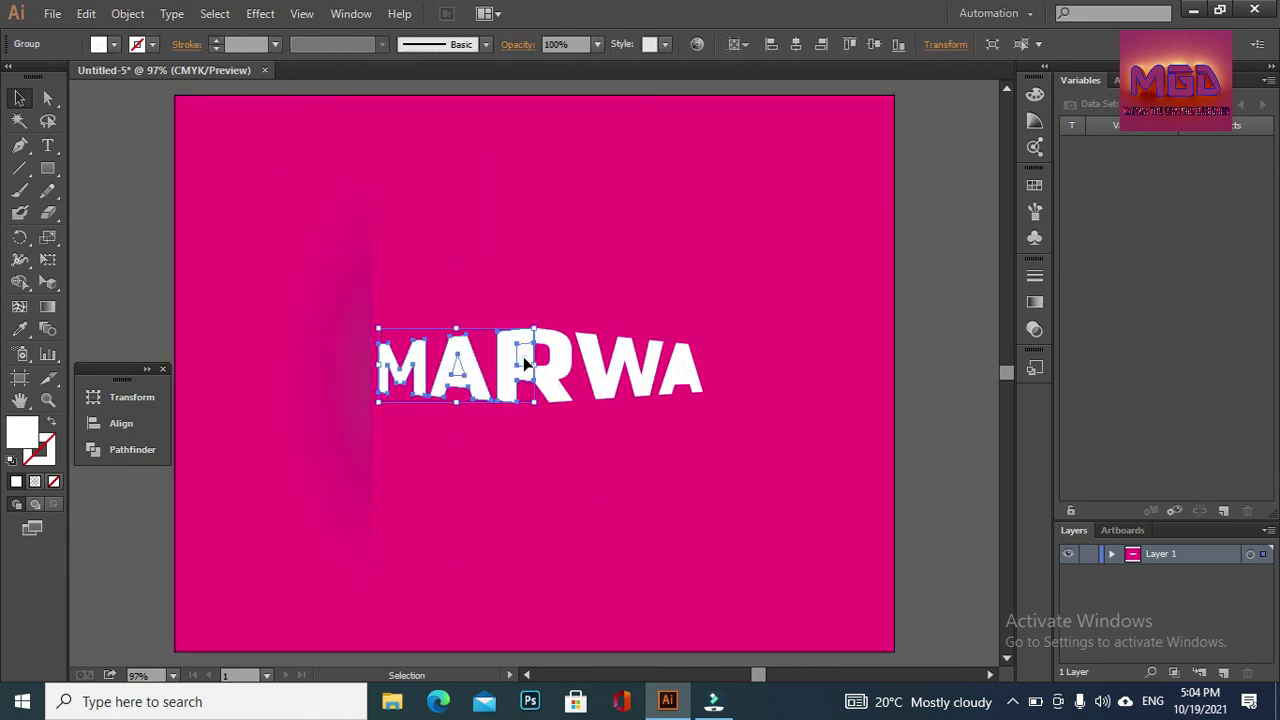
click(524, 362)
key(ctrl+shift+bracketright)
- Ungroup the MARWA lettering and test selecting pieces of the R
right_click(474, 362)
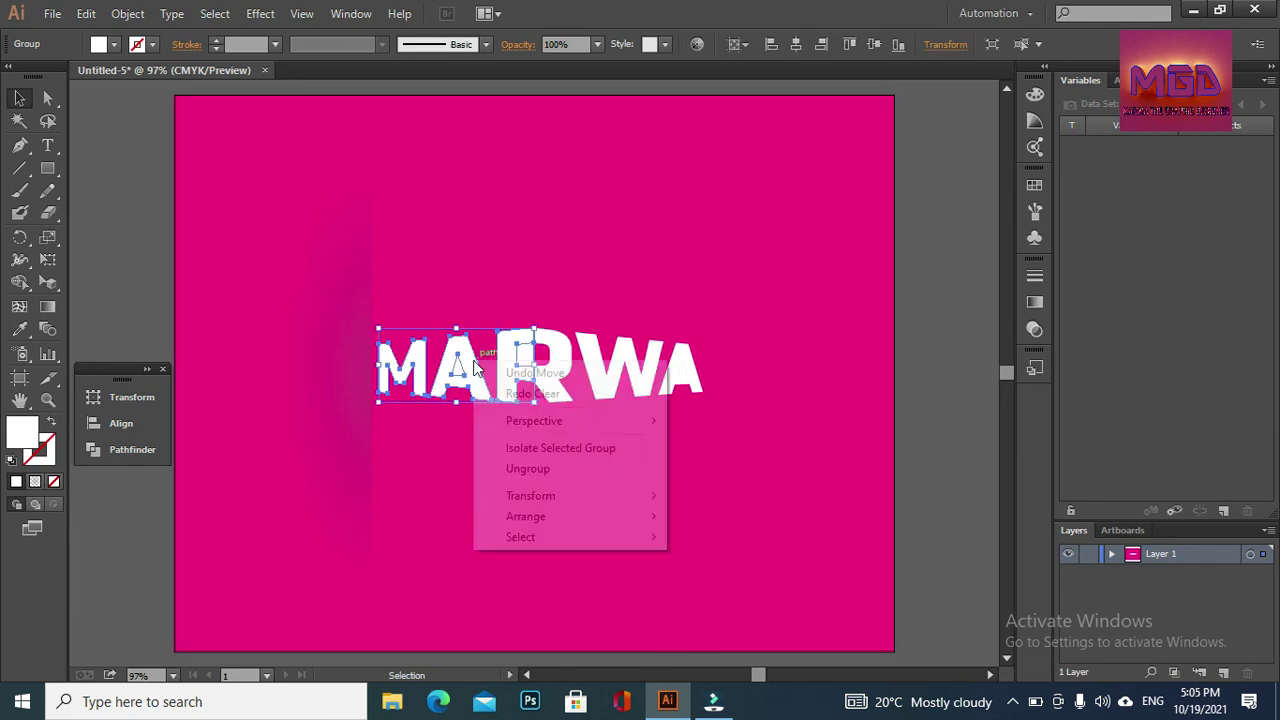
click(551, 470)
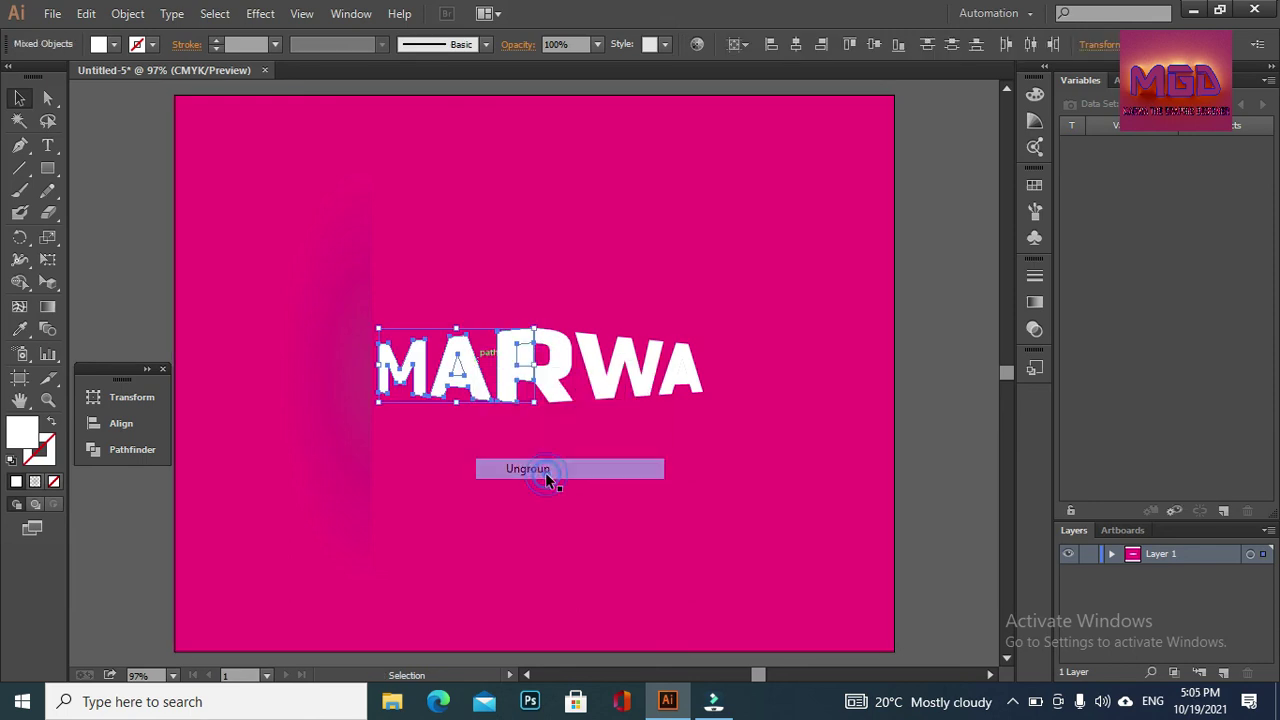
click(600, 377)
click(524, 362)
click(549, 304)
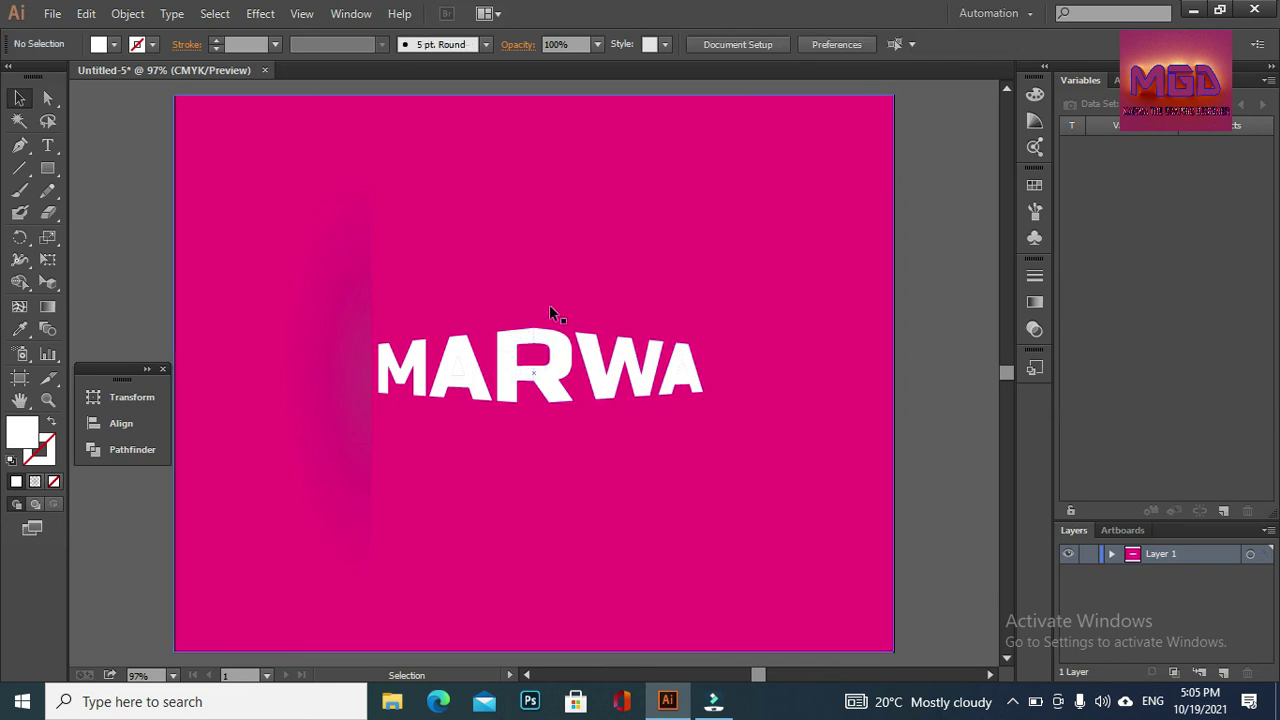
click(458, 373)
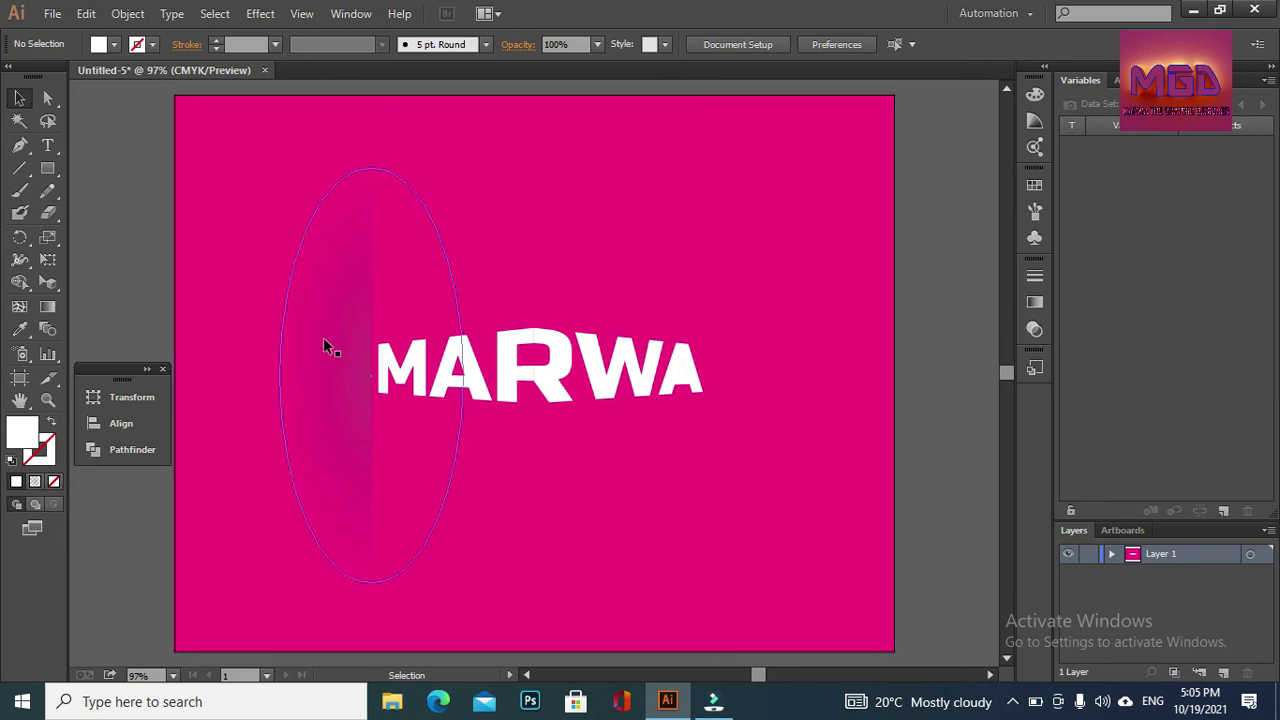
- Ungroup the R, W and A letters and confirm the A selects on its own
click(684, 376)
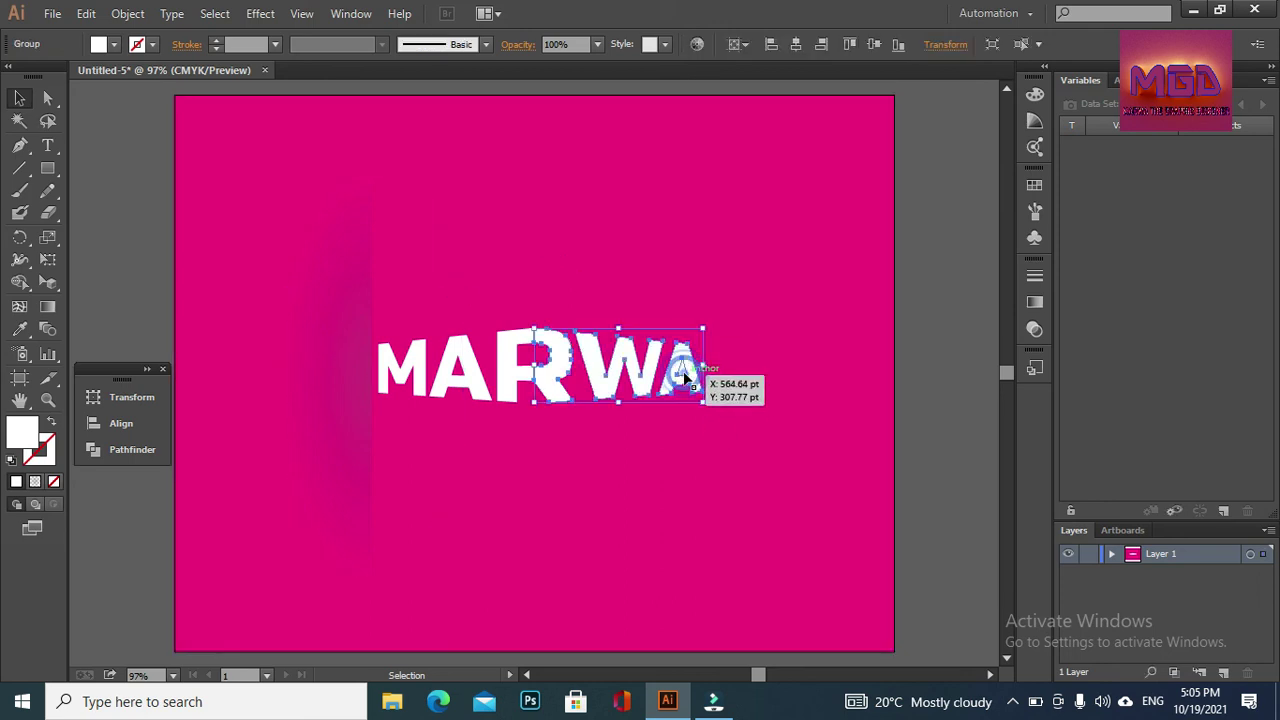
right_click(684, 376)
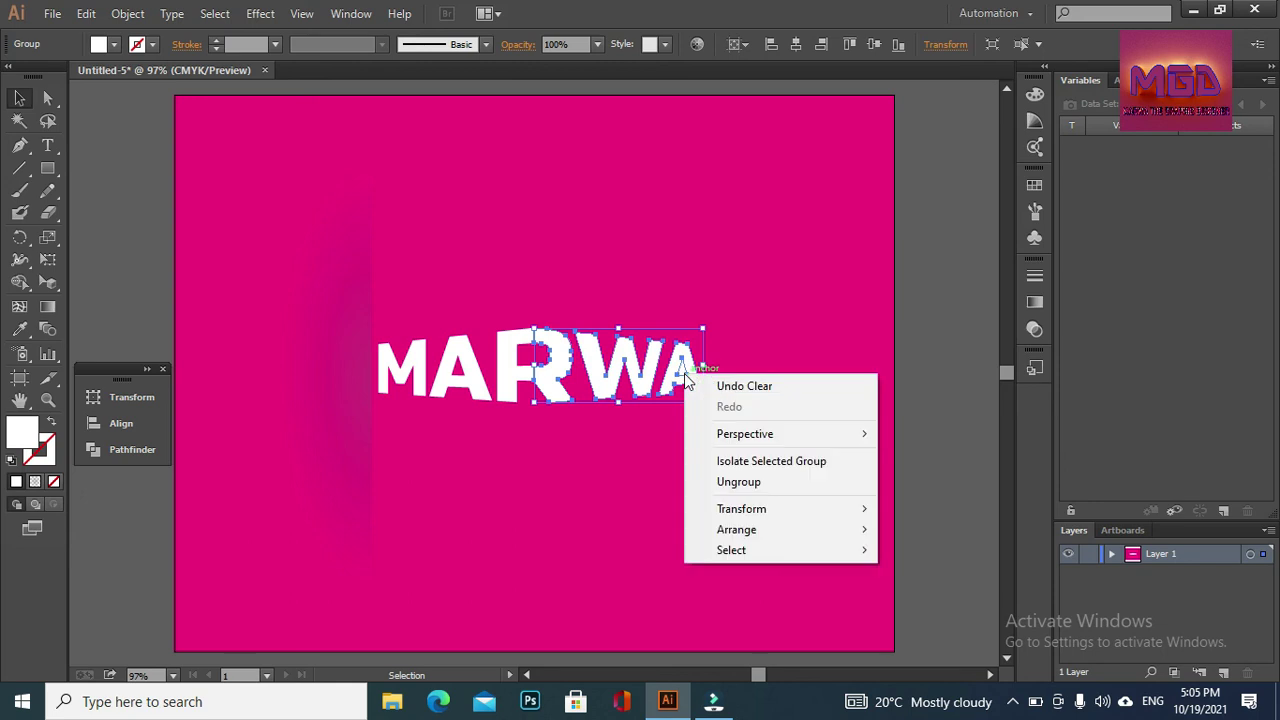
click(740, 484)
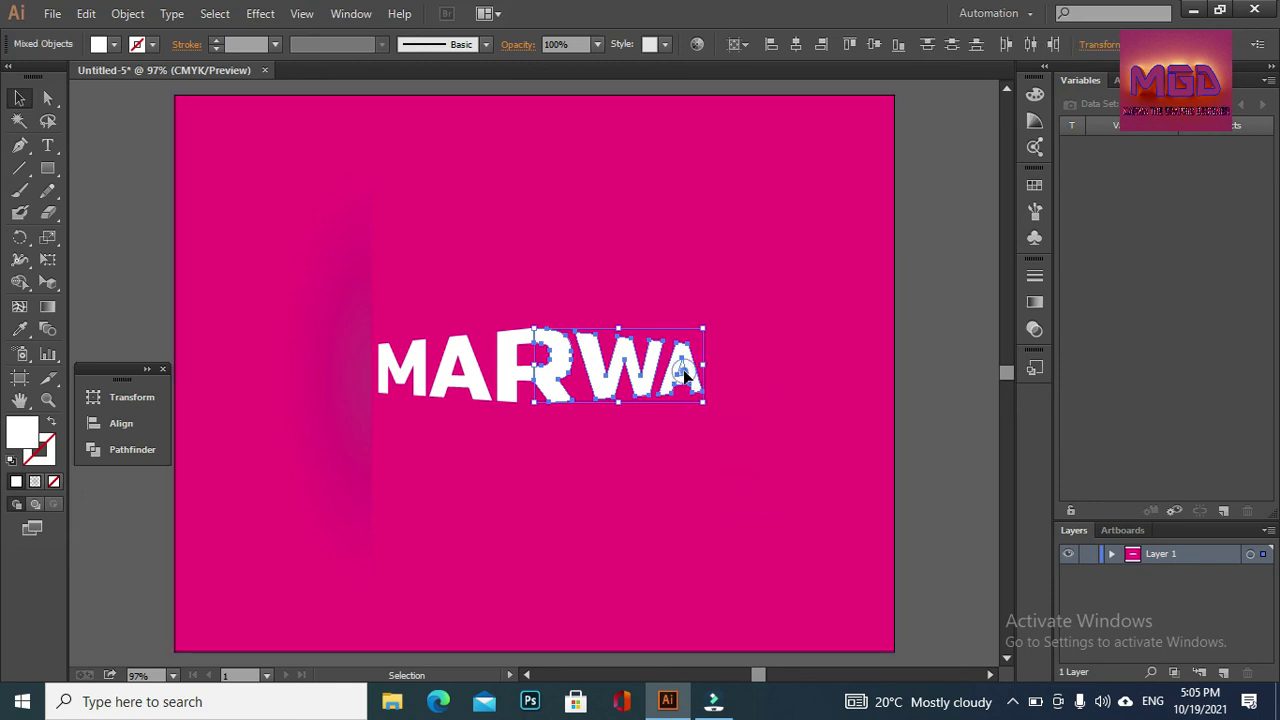
click(684, 372)
click(684, 372)
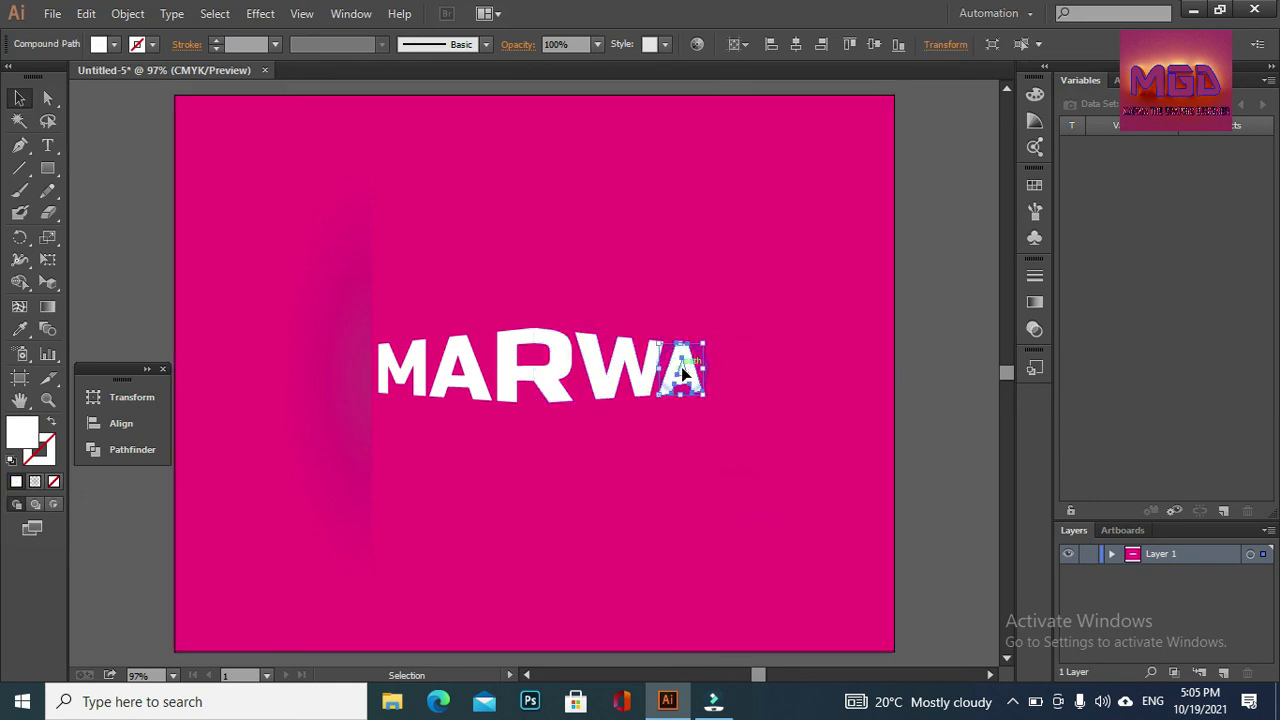
click(753, 388)
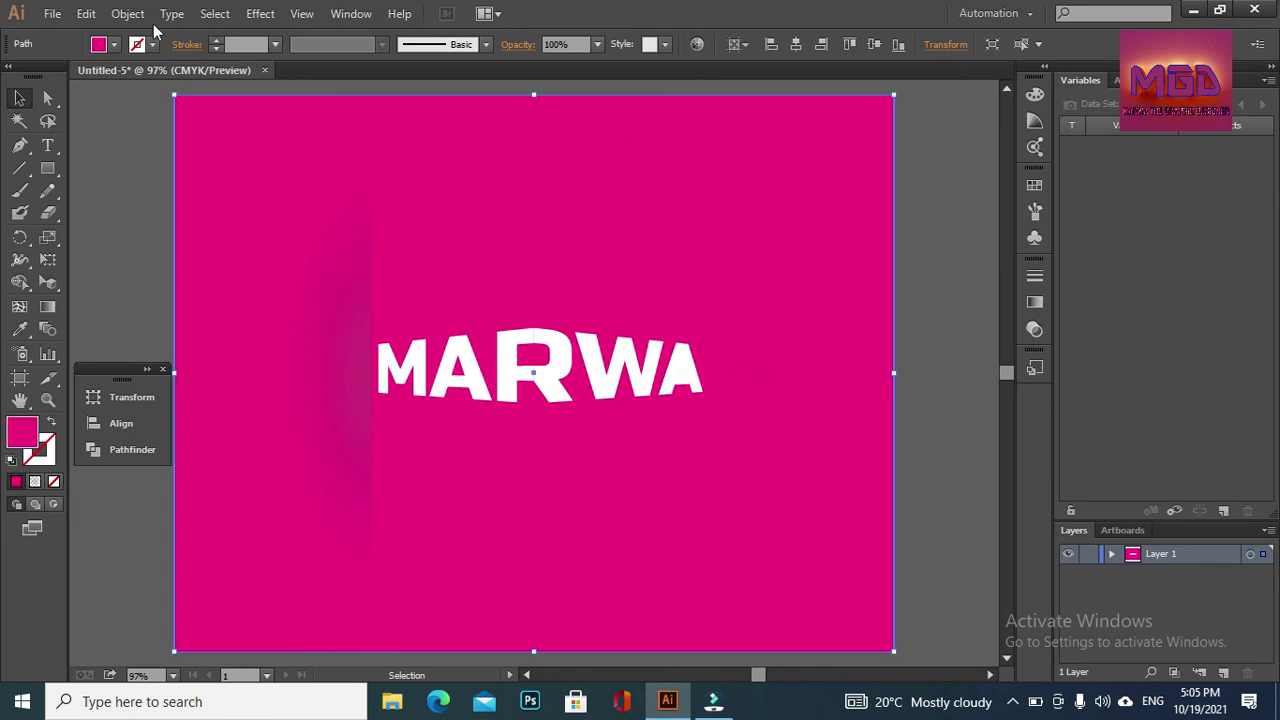
- Lock the magenta background with Object > Lock > Selection, then select the letter A
click(127, 14)
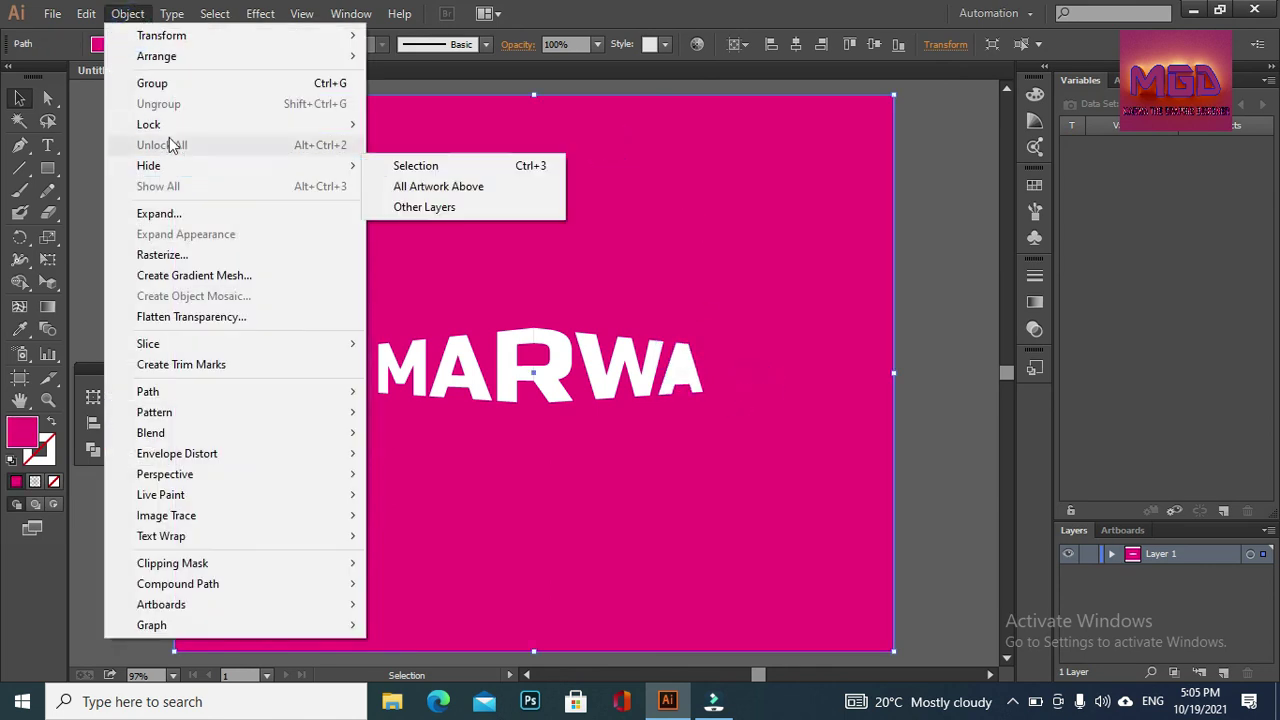
mouse_move(148, 124)
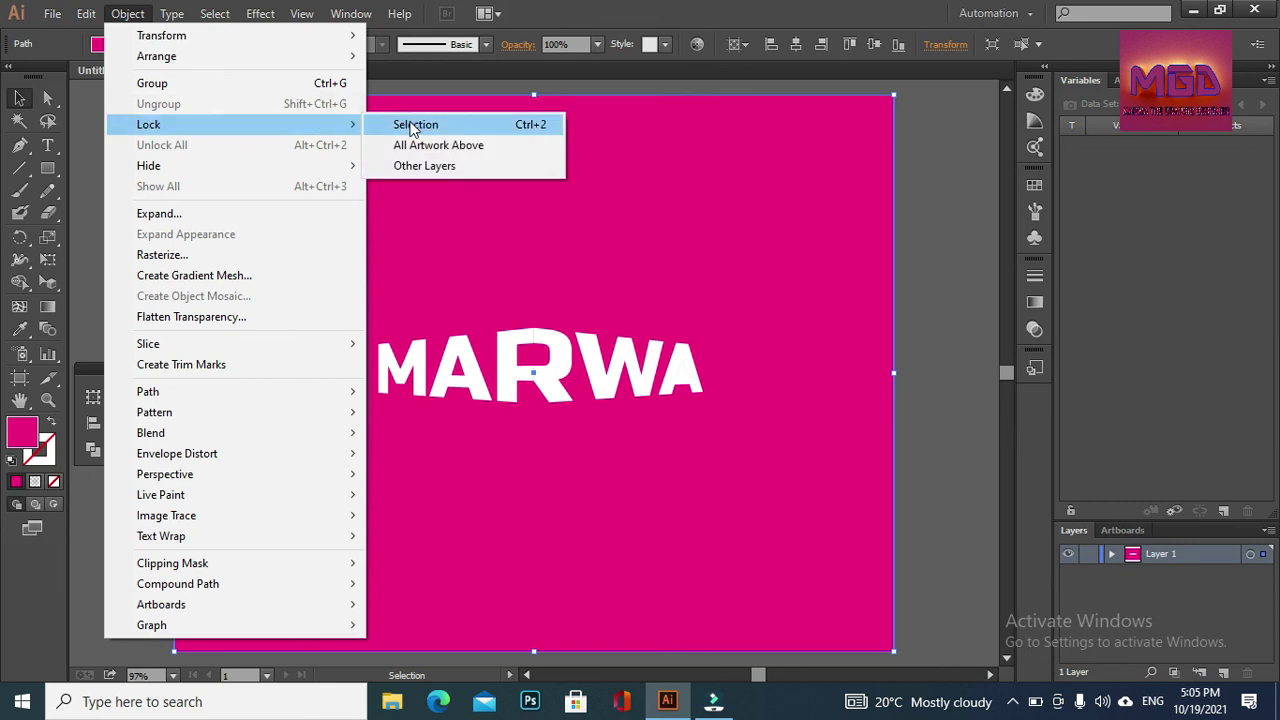
click(414, 126)
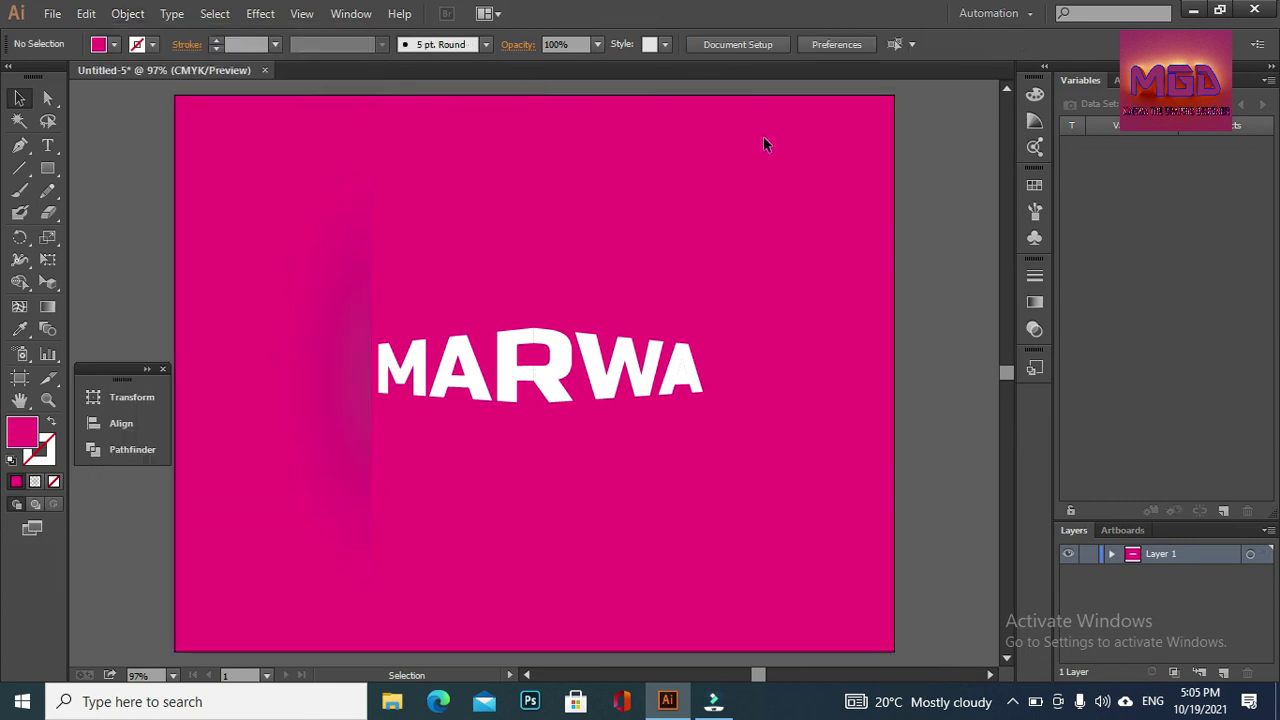
click(682, 368)
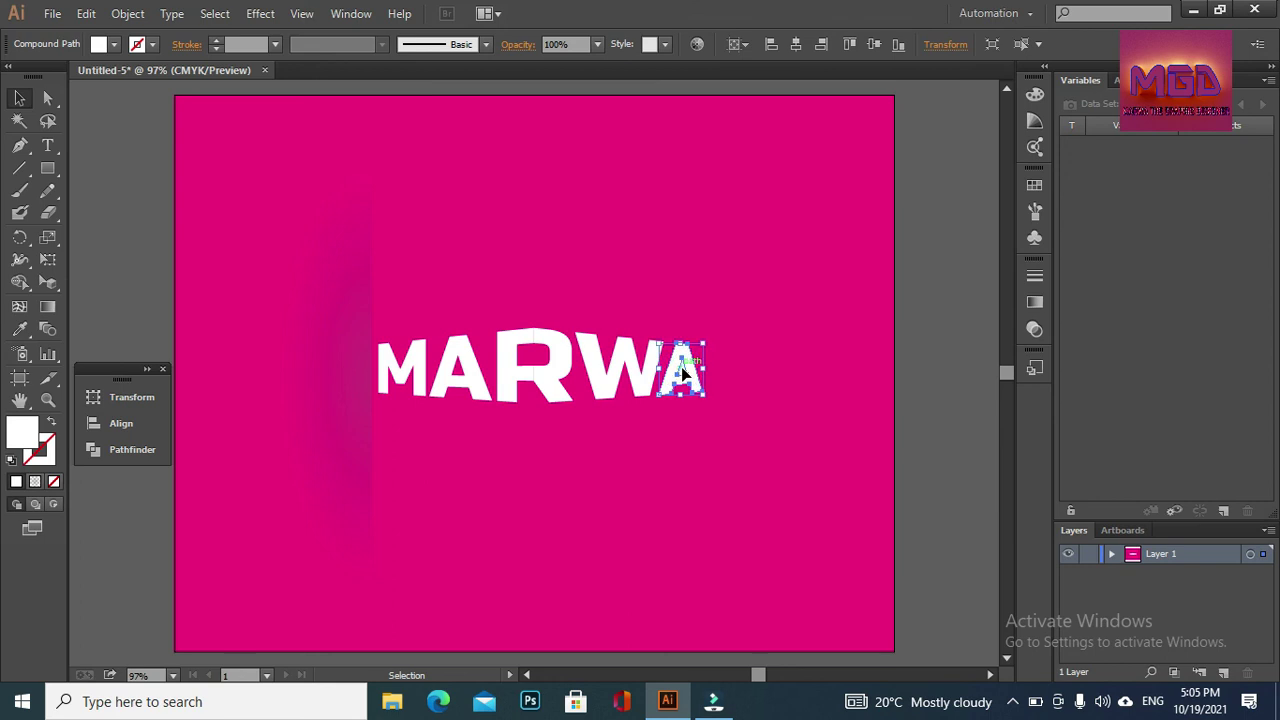
right_click(682, 372)
mouse_move(740, 504)
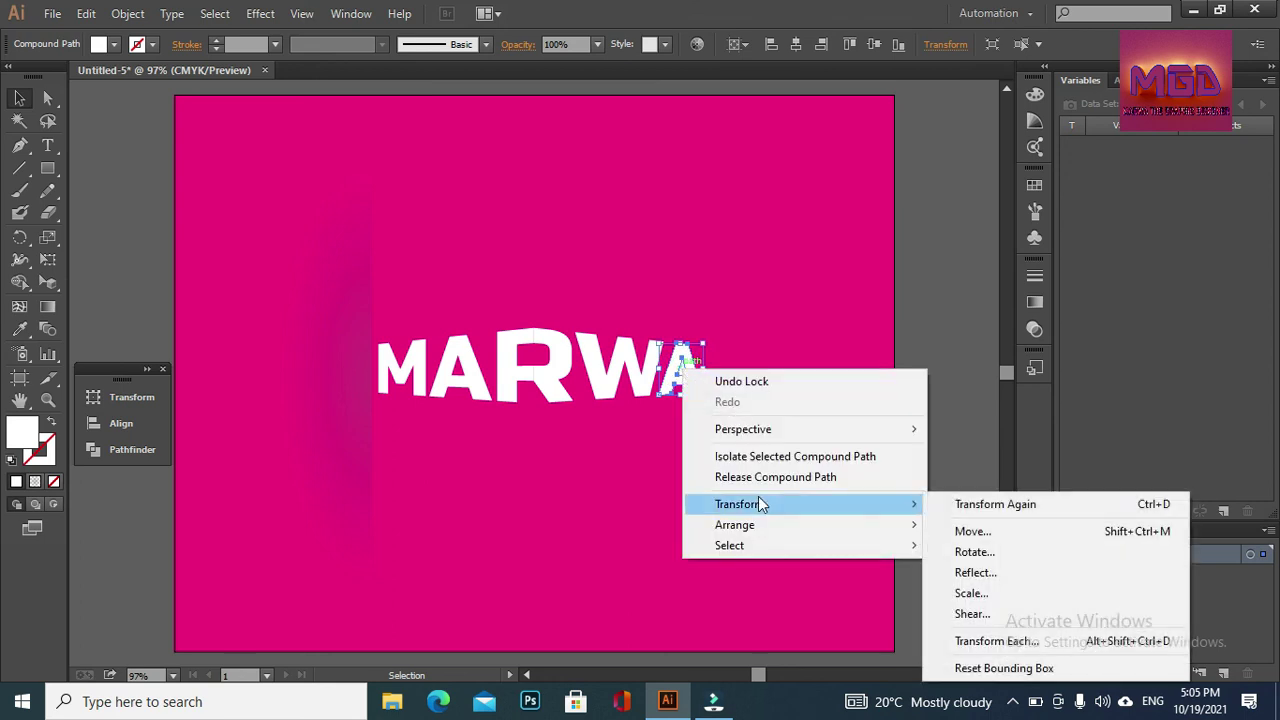
click(800, 310)
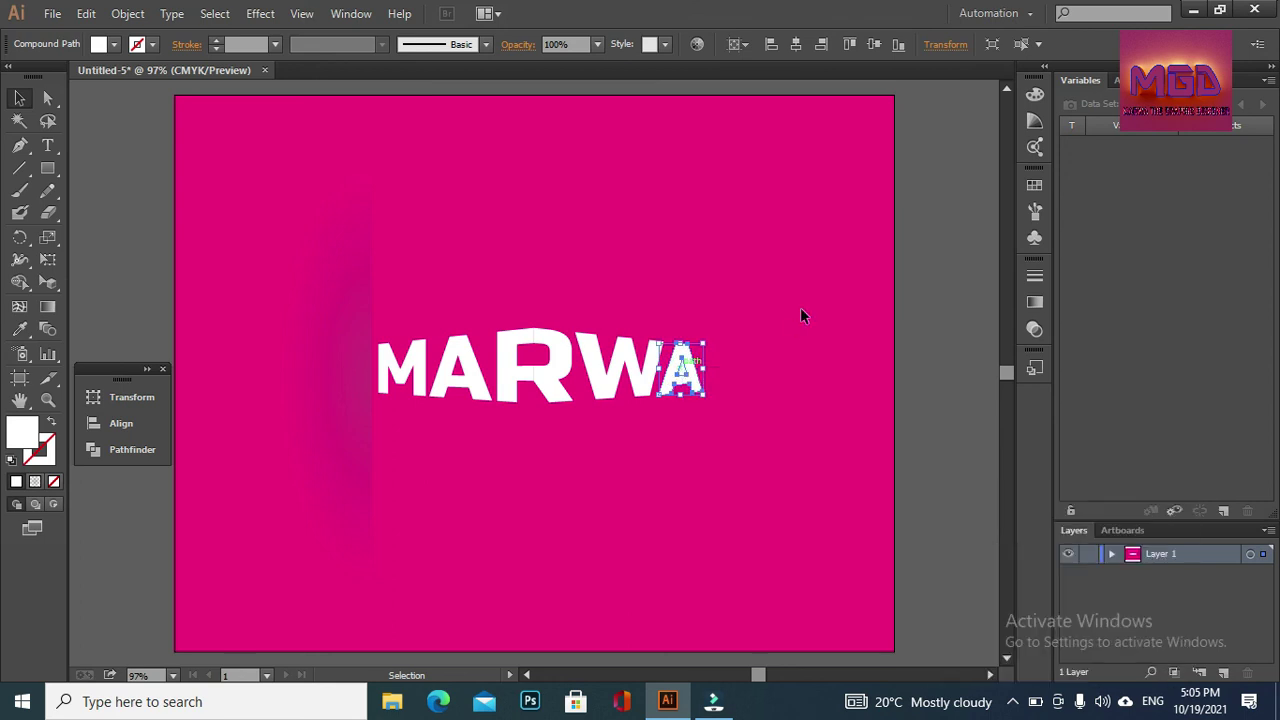
click(696, 380)
right_click(698, 386)
click(739, 288)
- Realign the A against the W, then move the shadow strip right onto the A-R fold
click(682, 373)
right_click(682, 373)
click(790, 350)
drag(687, 385, 763, 339)
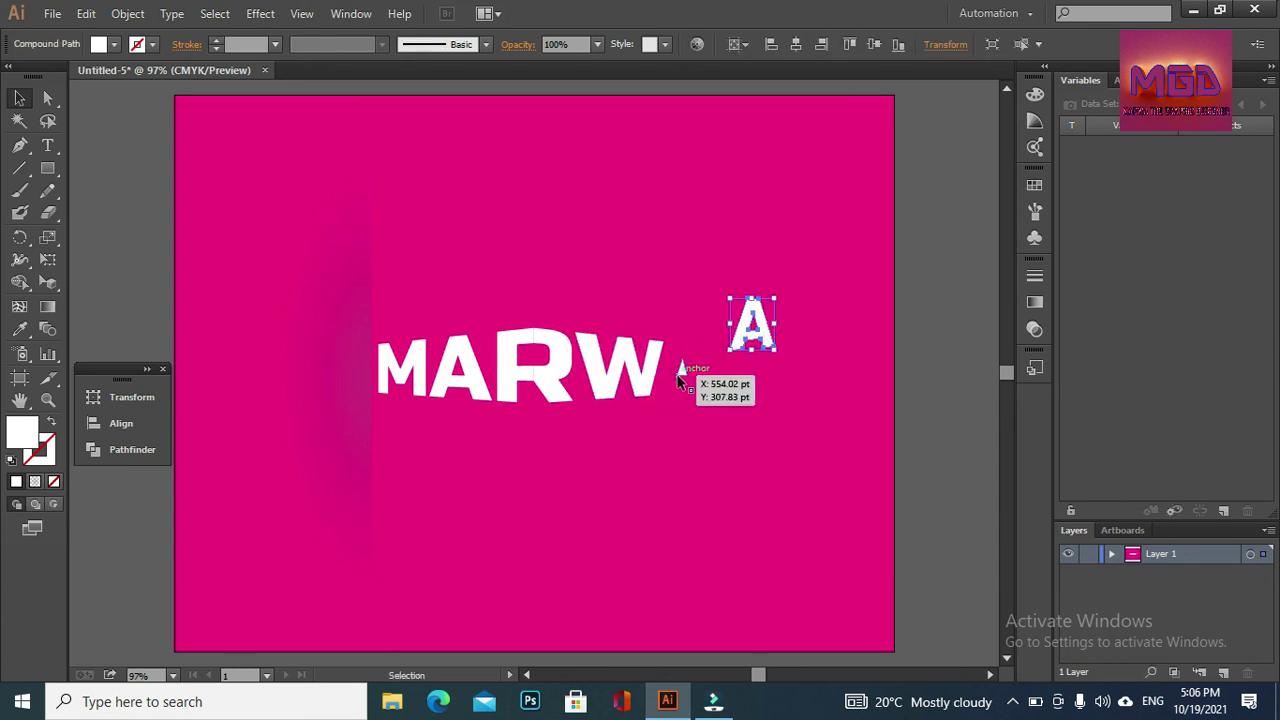
click(680, 372)
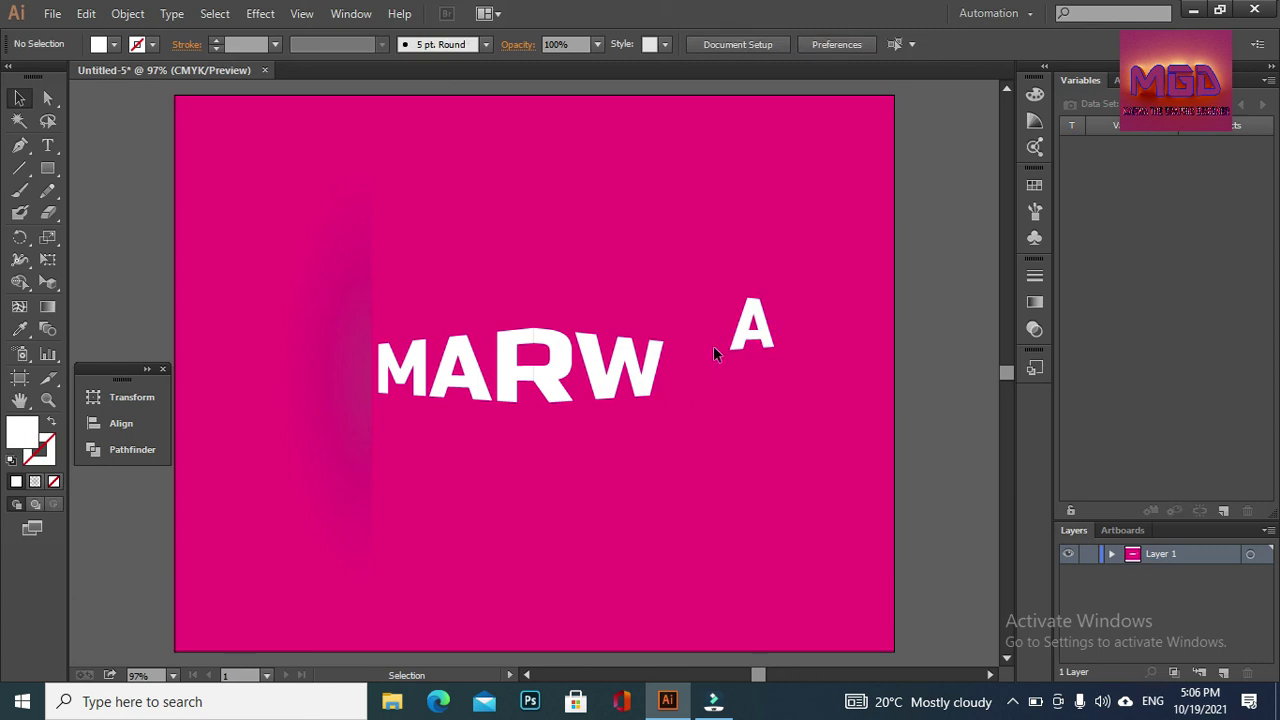
drag(737, 346, 675, 387)
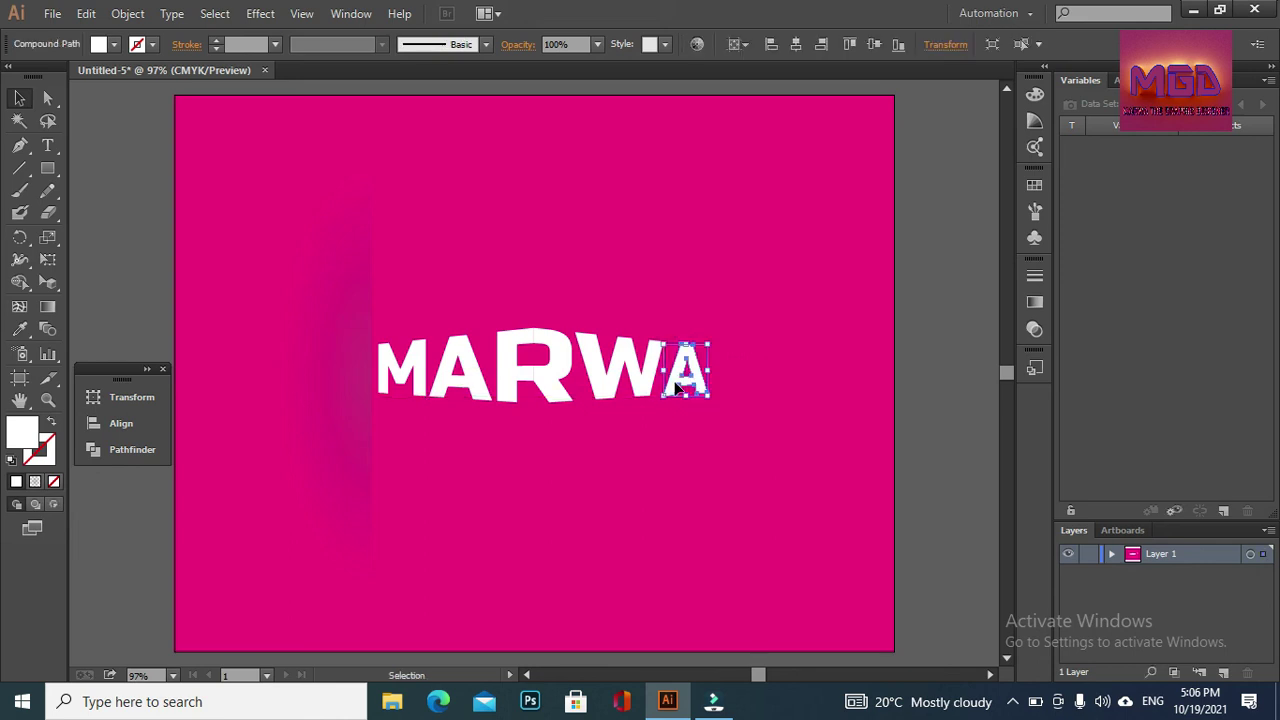
key(Left)
key(Left)
key(Left)
key(Left)
click(804, 358)
drag(369, 312, 511, 303)
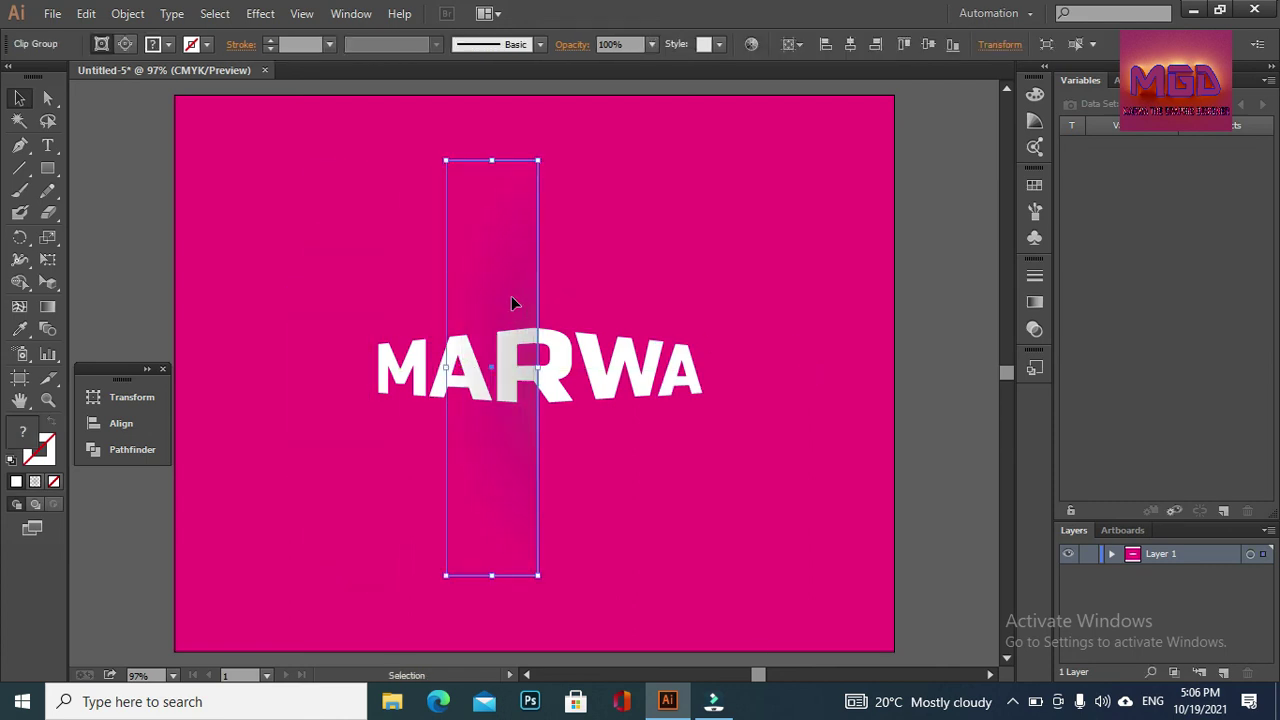
- Nudge the shadow strip with arrow keys and widen it leftward to about 254 × 457 pt
click(689, 184)
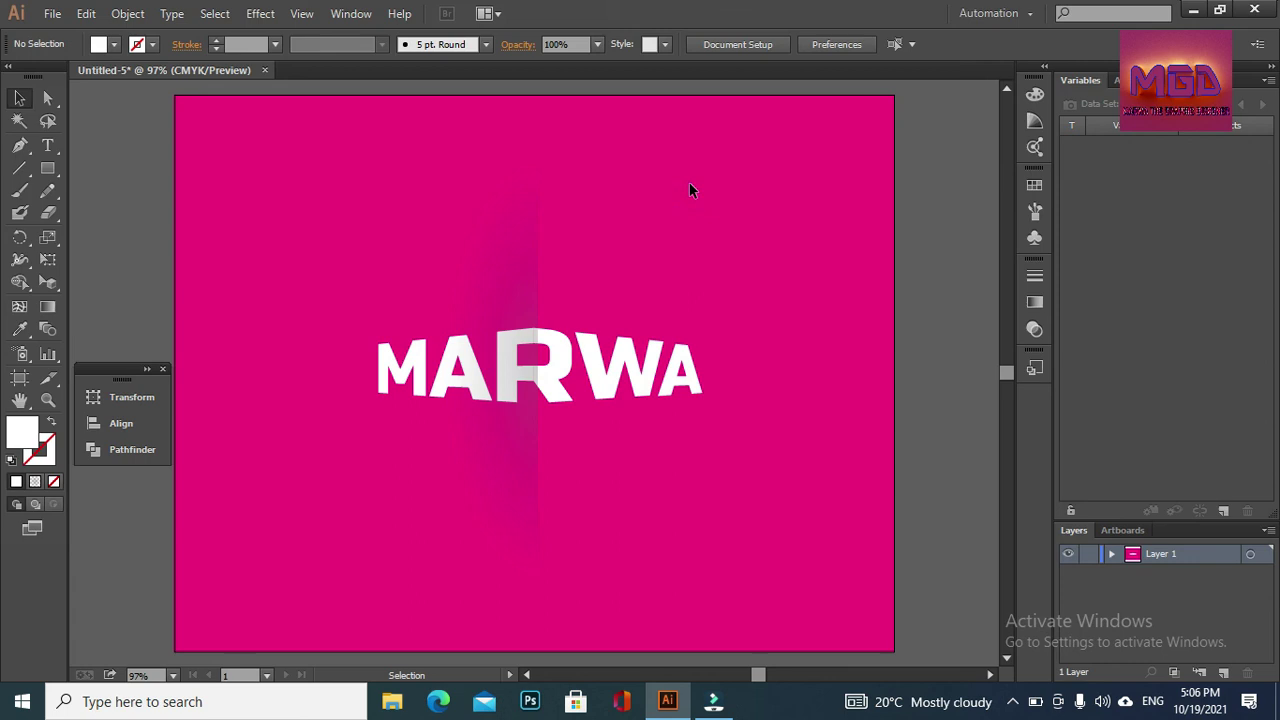
click(521, 260)
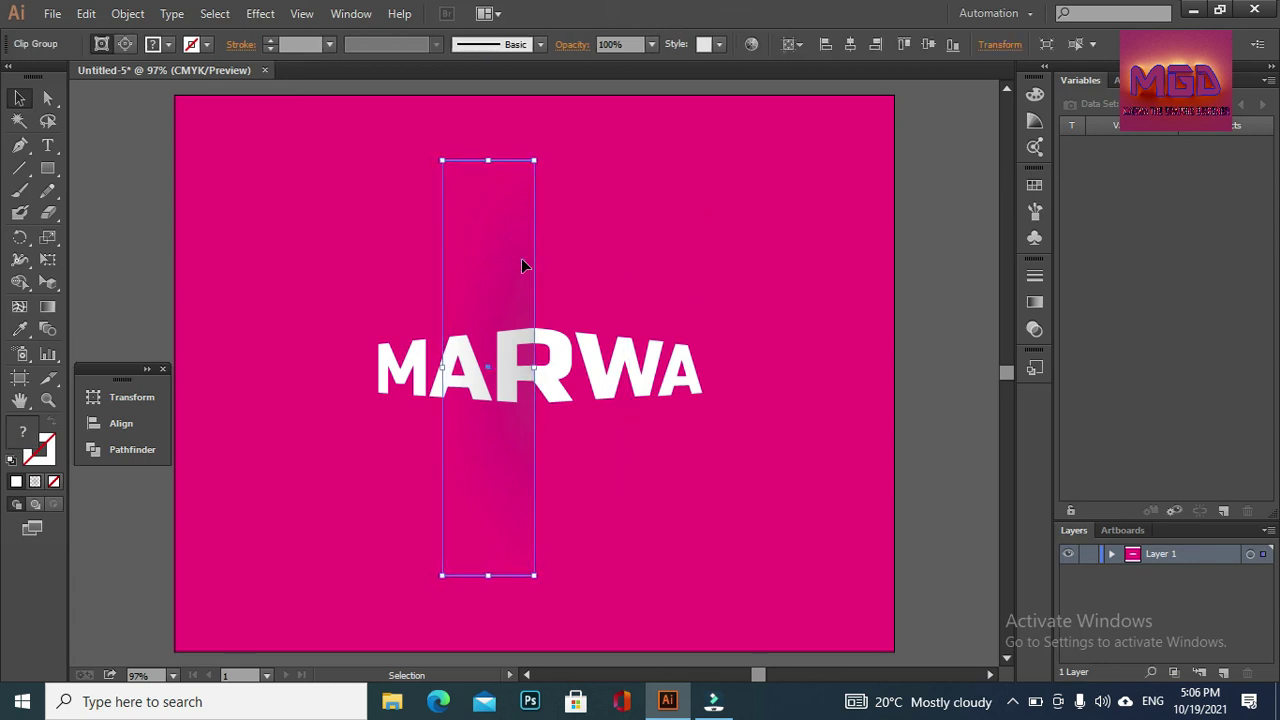
key(Left)
key(Left)
key(Left)
key(Left)
key(Left)
key(Left)
key(Left)
key(Left)
key(Left)
key(Left)
key(Left)
key(Left)
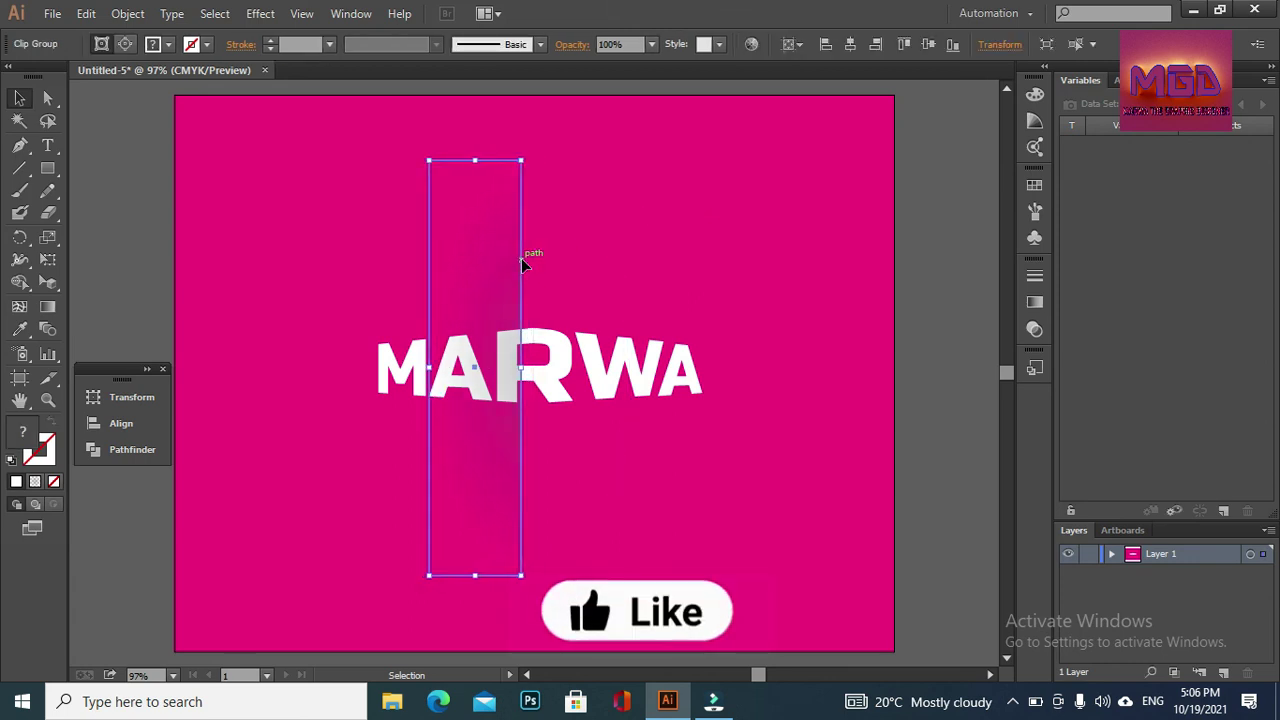
key(Right)
key(Right)
key(Right)
key(Right)
key(Right)
key(Right)
key(Right)
key(Right)
key(Right)
key(Right)
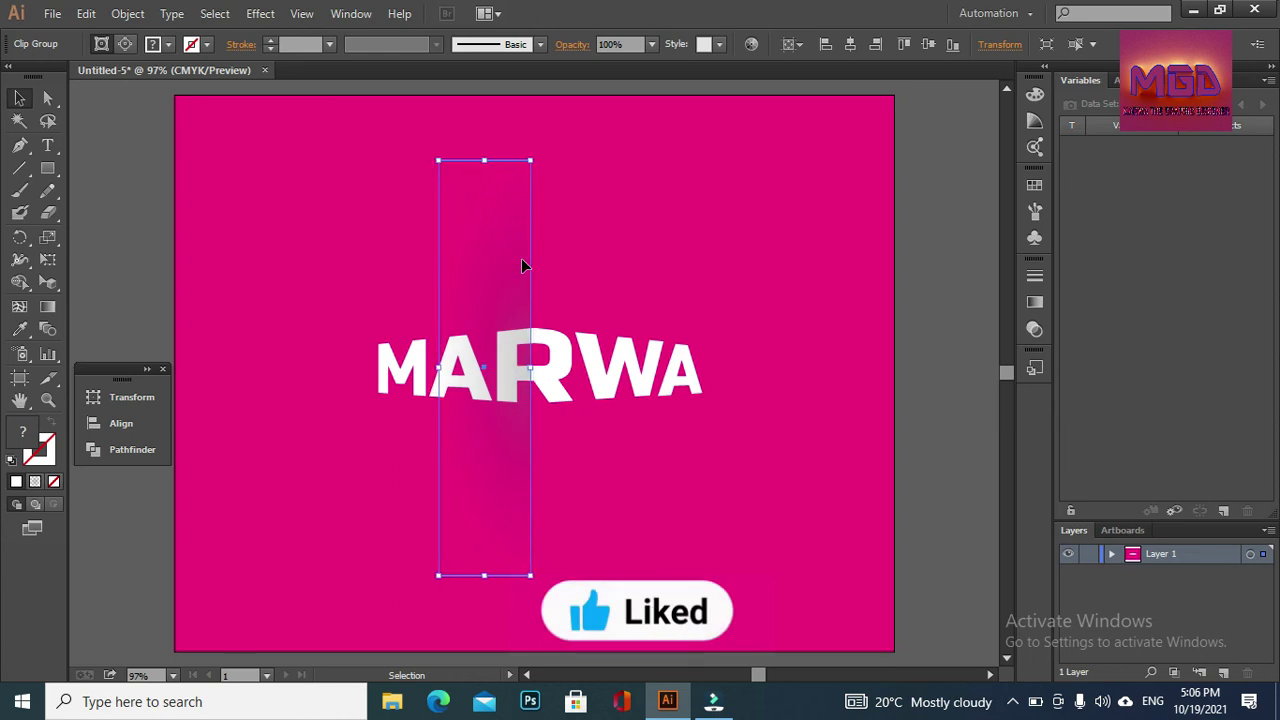
key(Right)
key(Right)
key(Right)
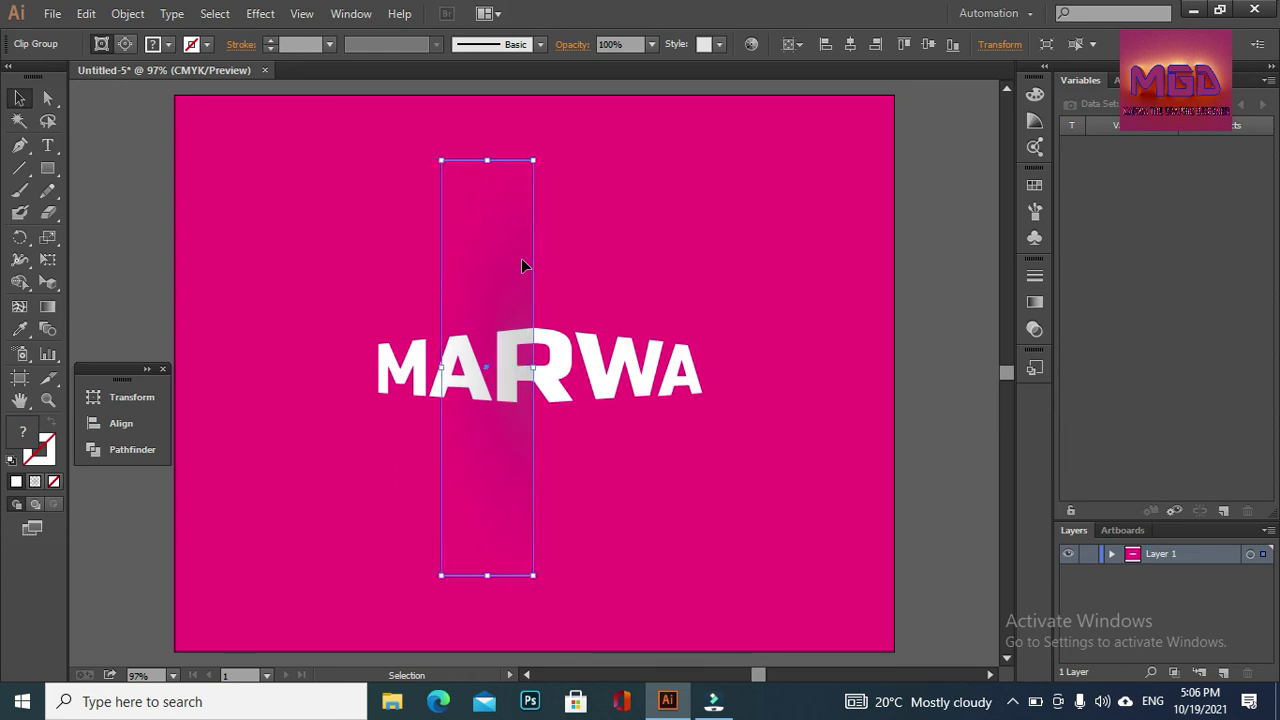
drag(441, 368, 415, 369)
click(617, 284)
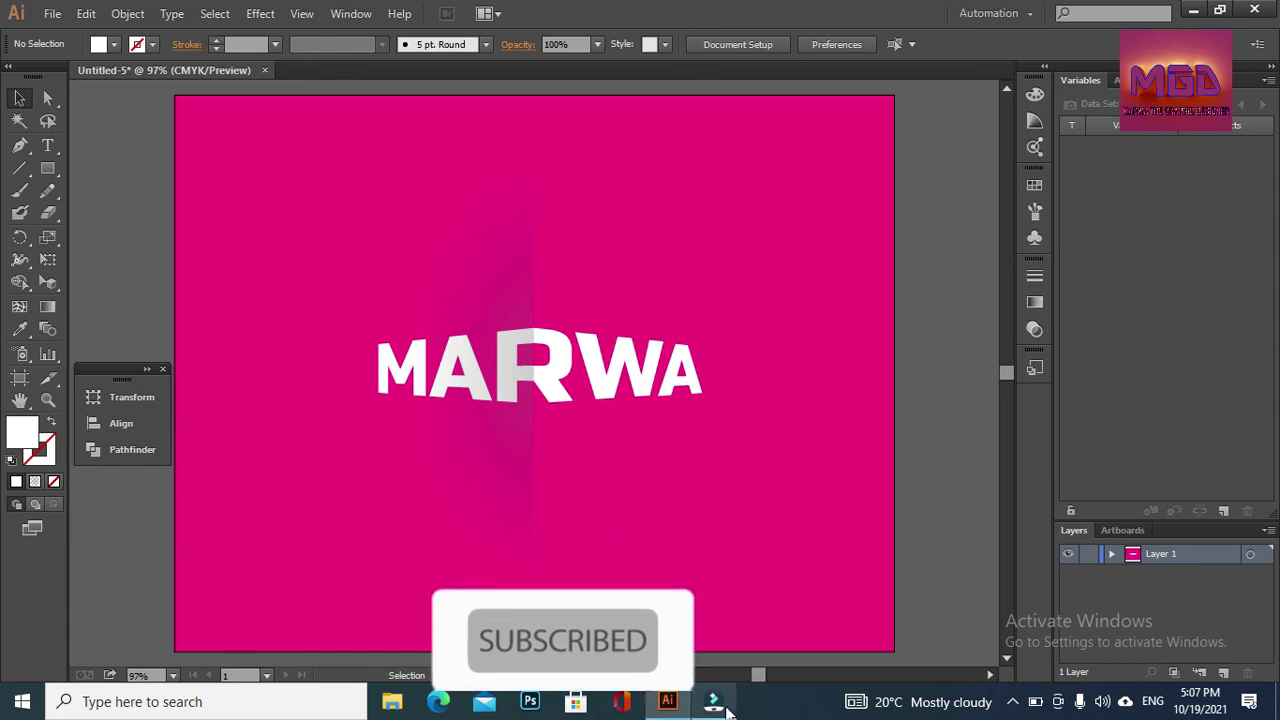
click(1012, 702)
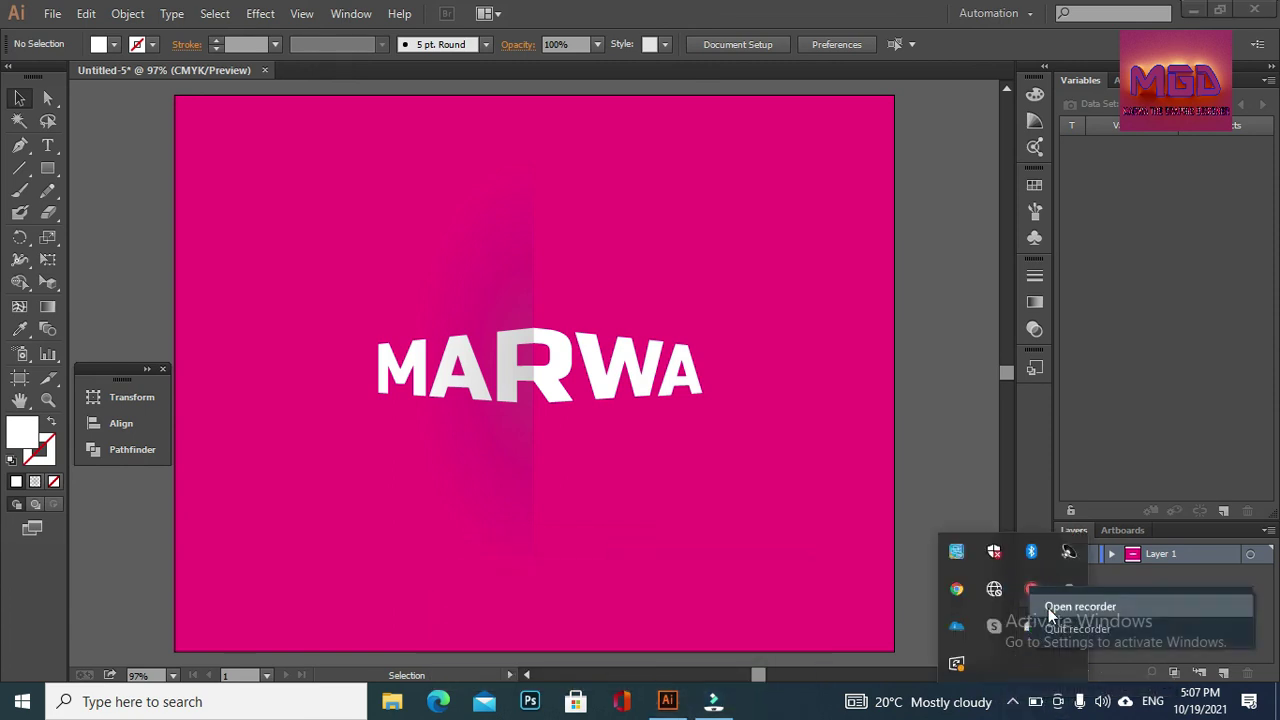